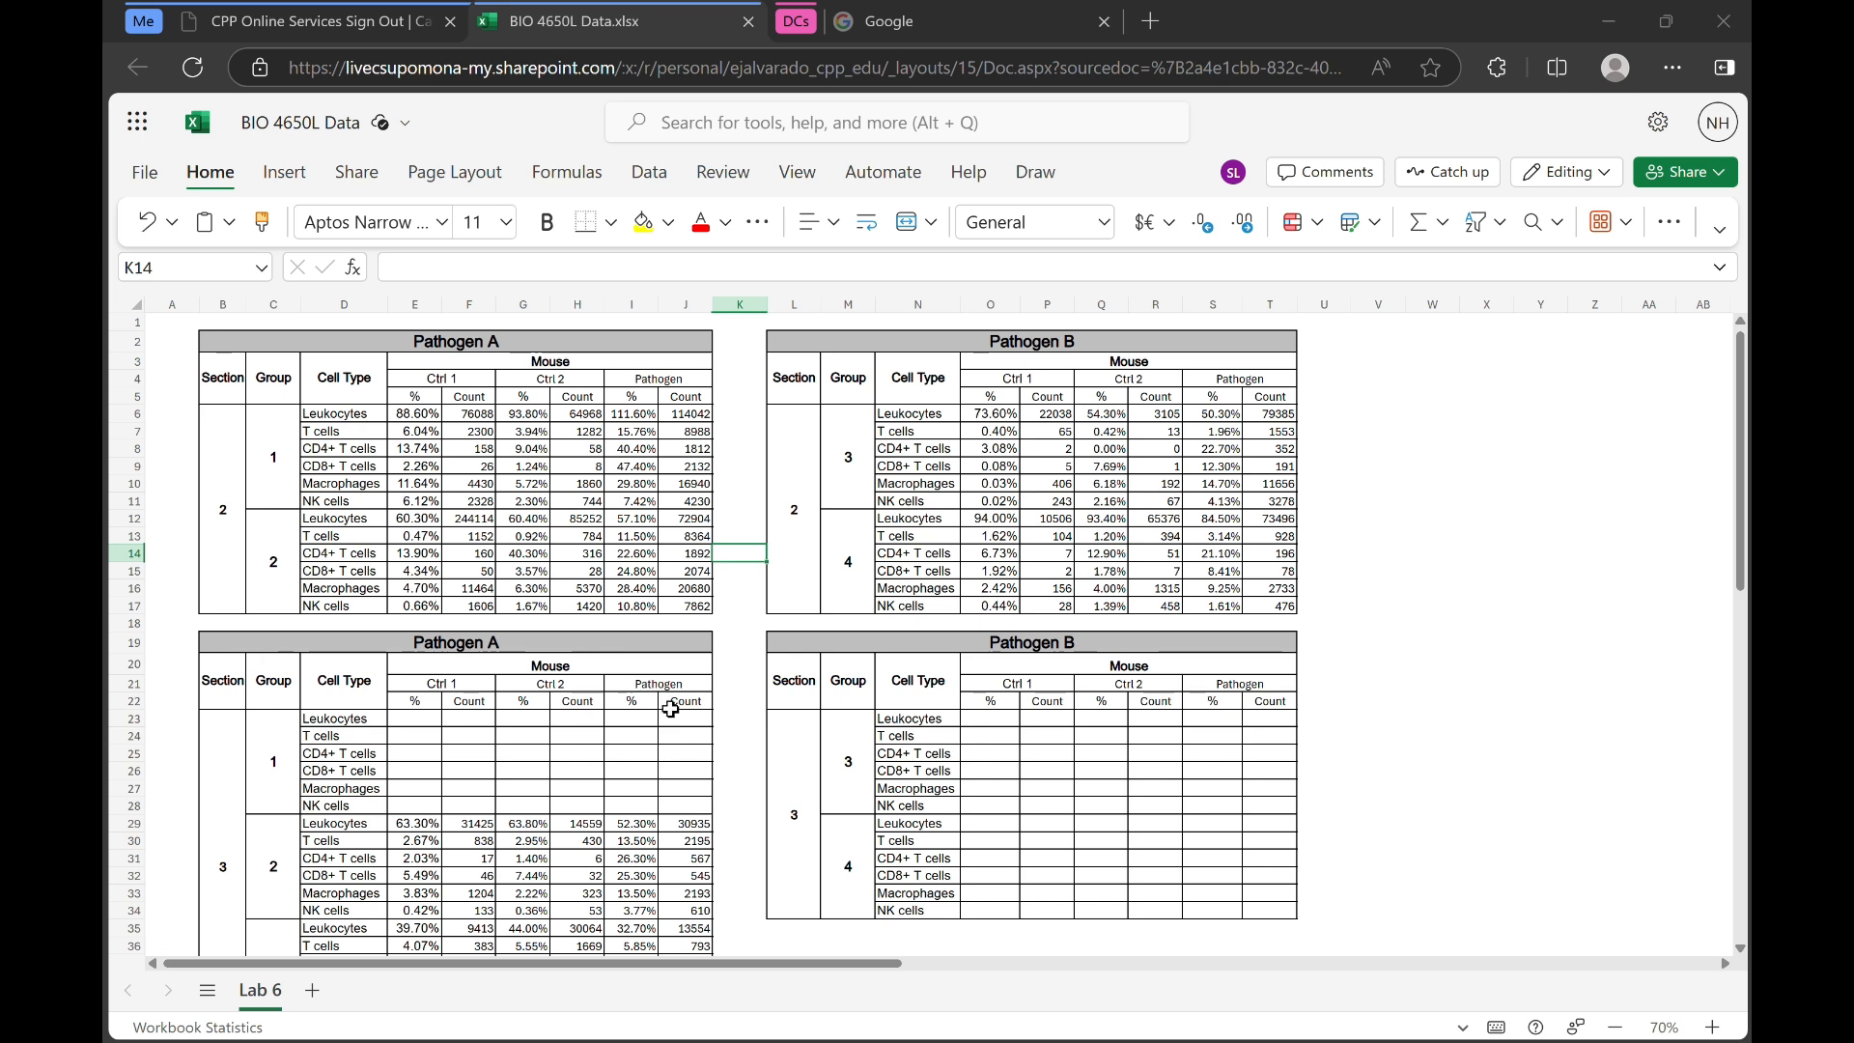
Copy the Ctrl 2 counts for section 3, group 2 of Pathogen A into the new workbook starting at B3
click(739, 740)
scroll(734, 739, down, 3)
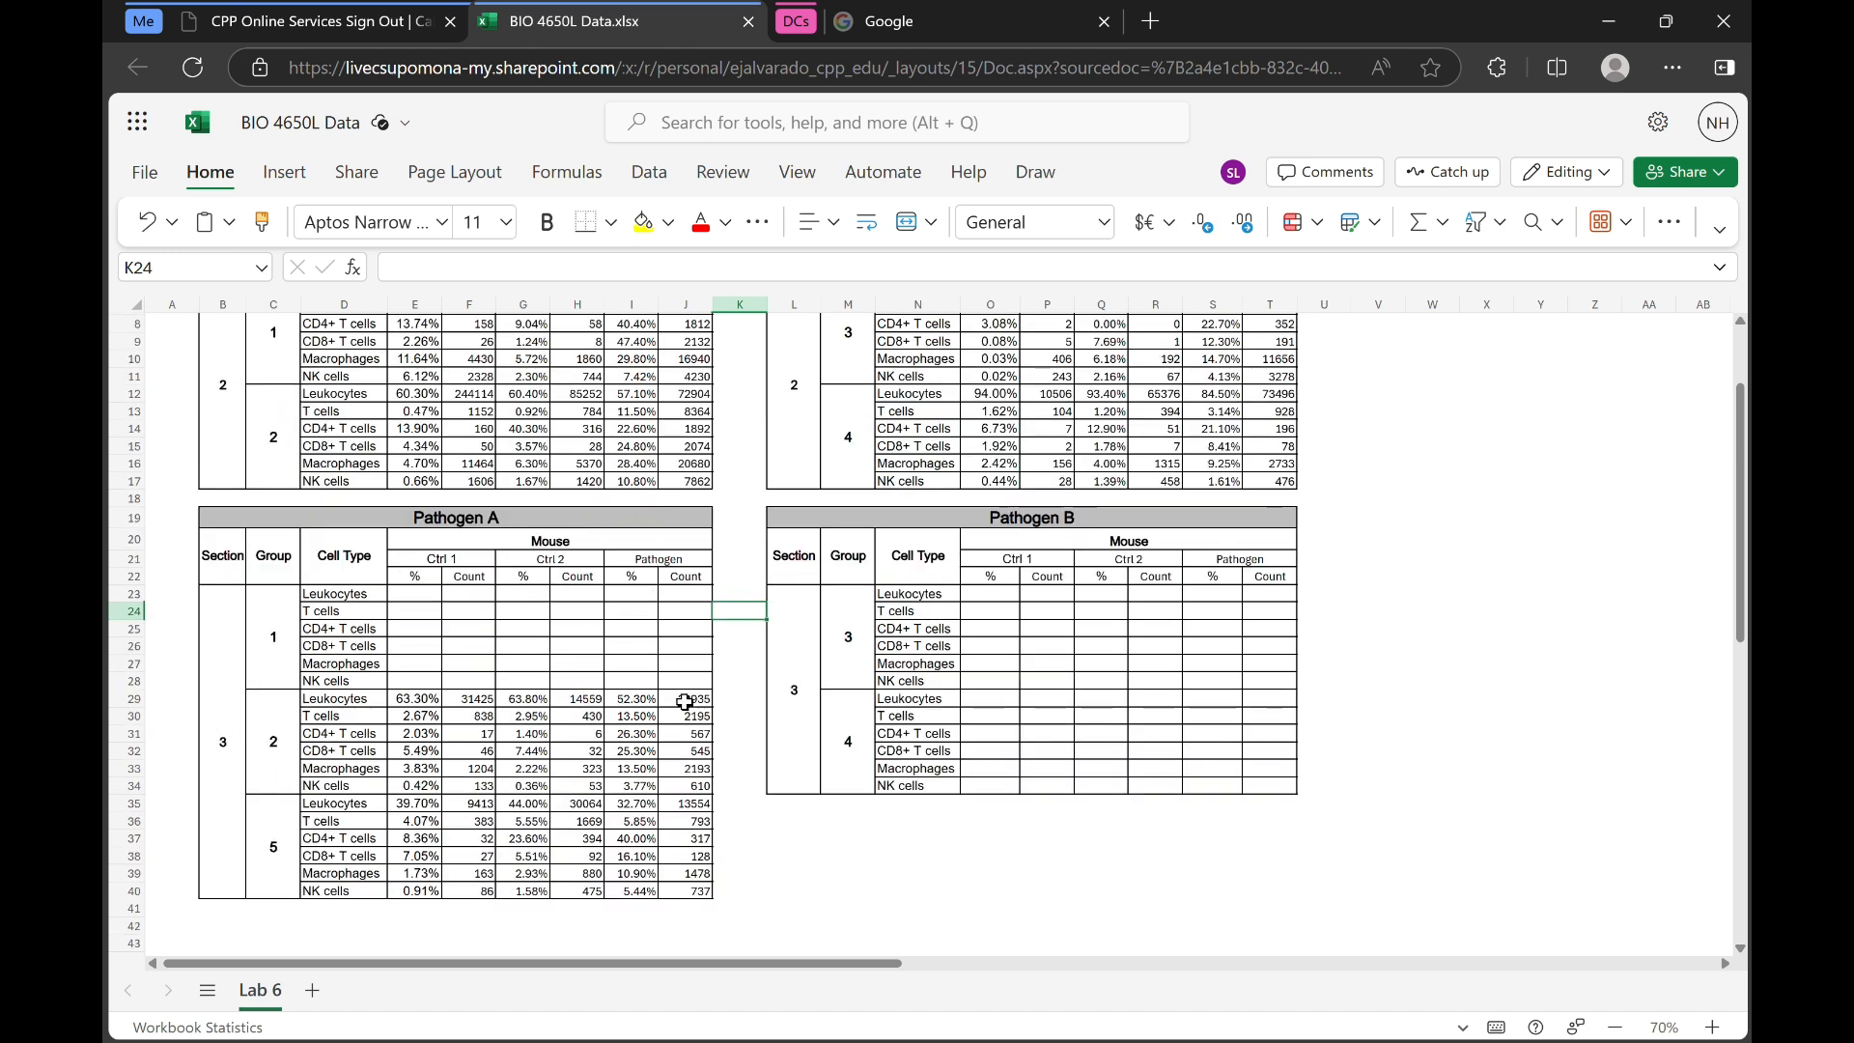
click(568, 702)
drag(567, 702, 597, 790)
key(ctrl+c)
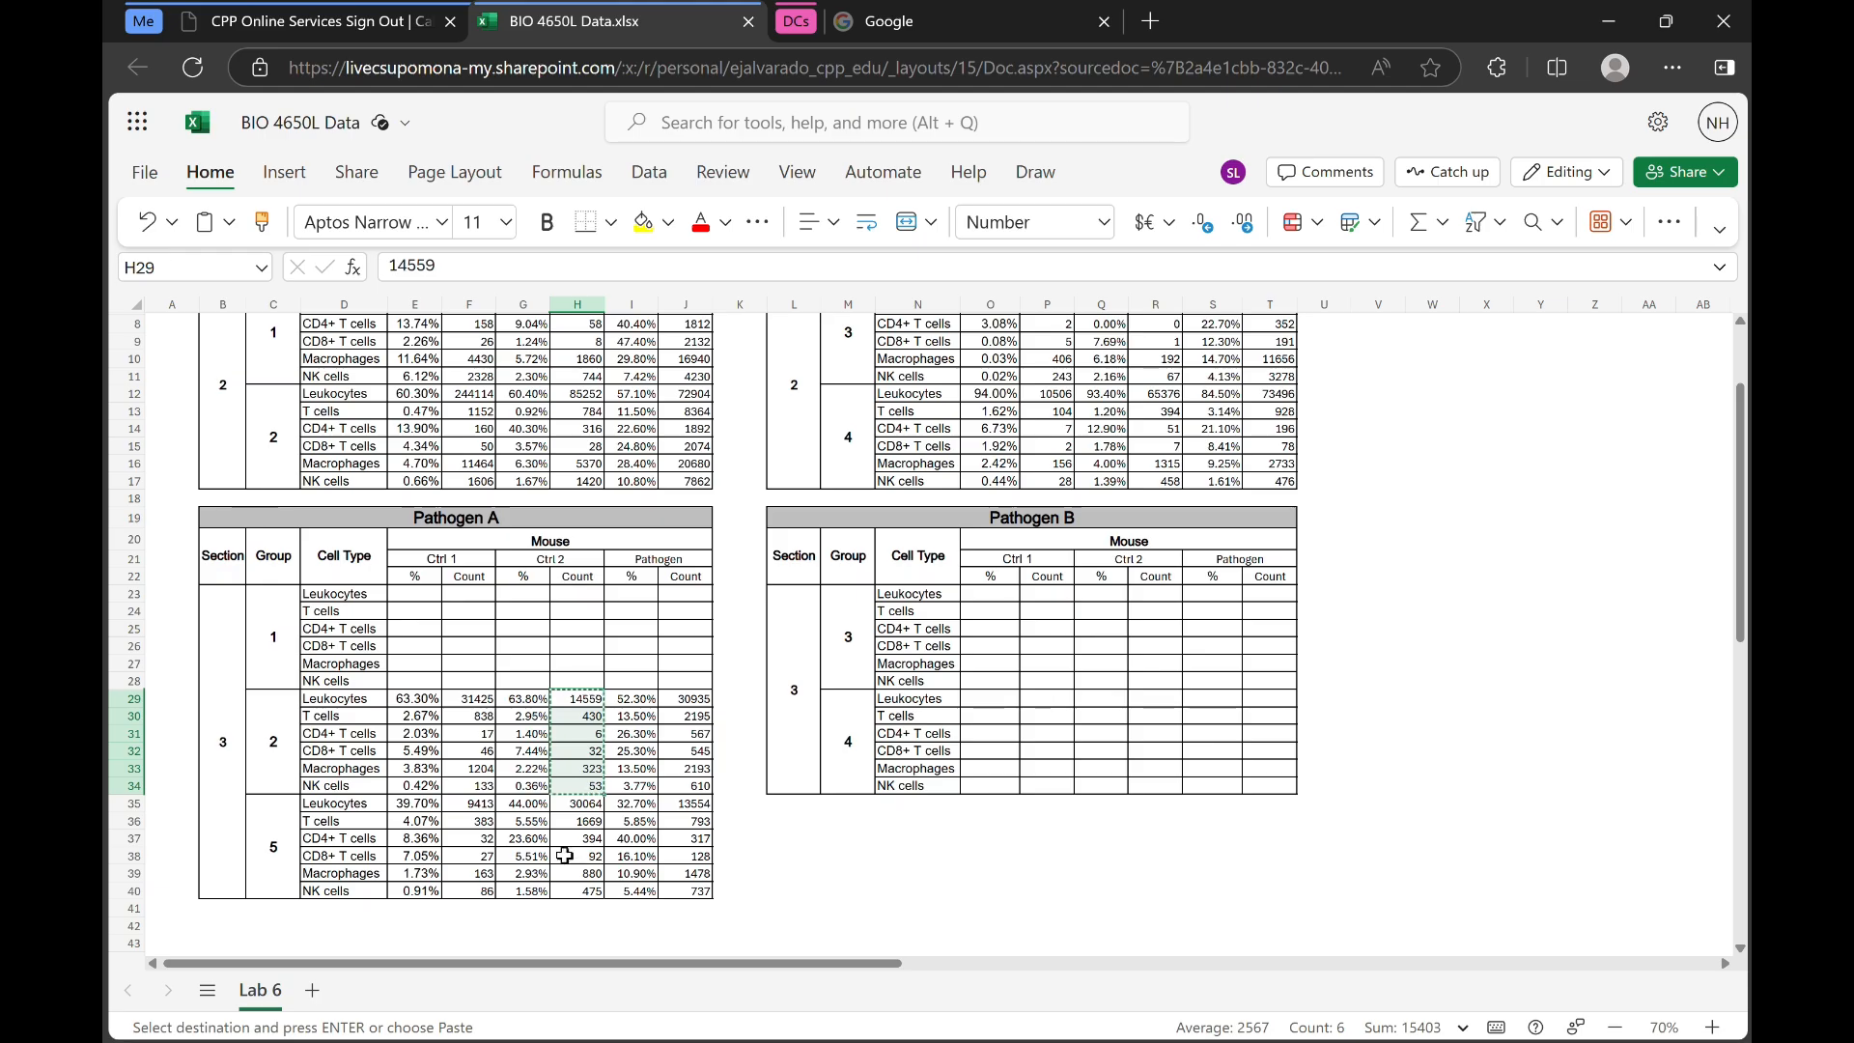
key(alt+Tab)
click(266, 340)
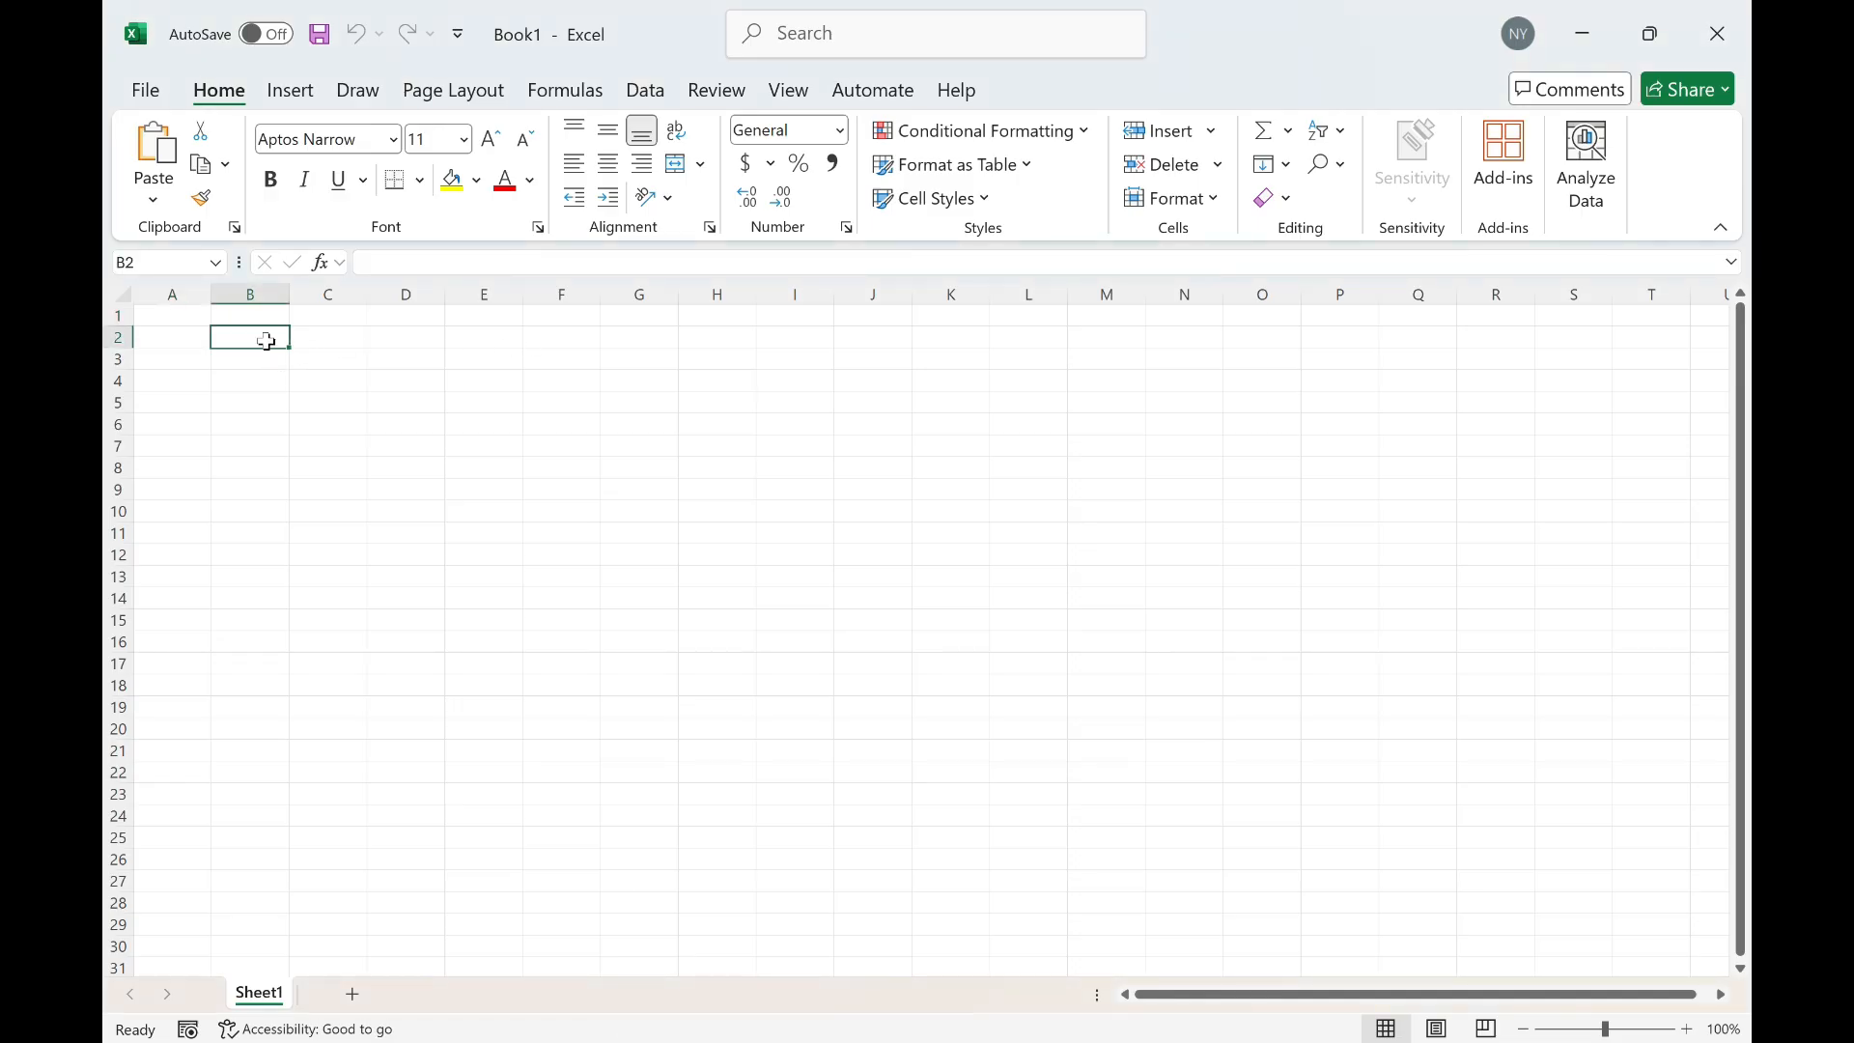
click(266, 364)
key(ctrl+v)
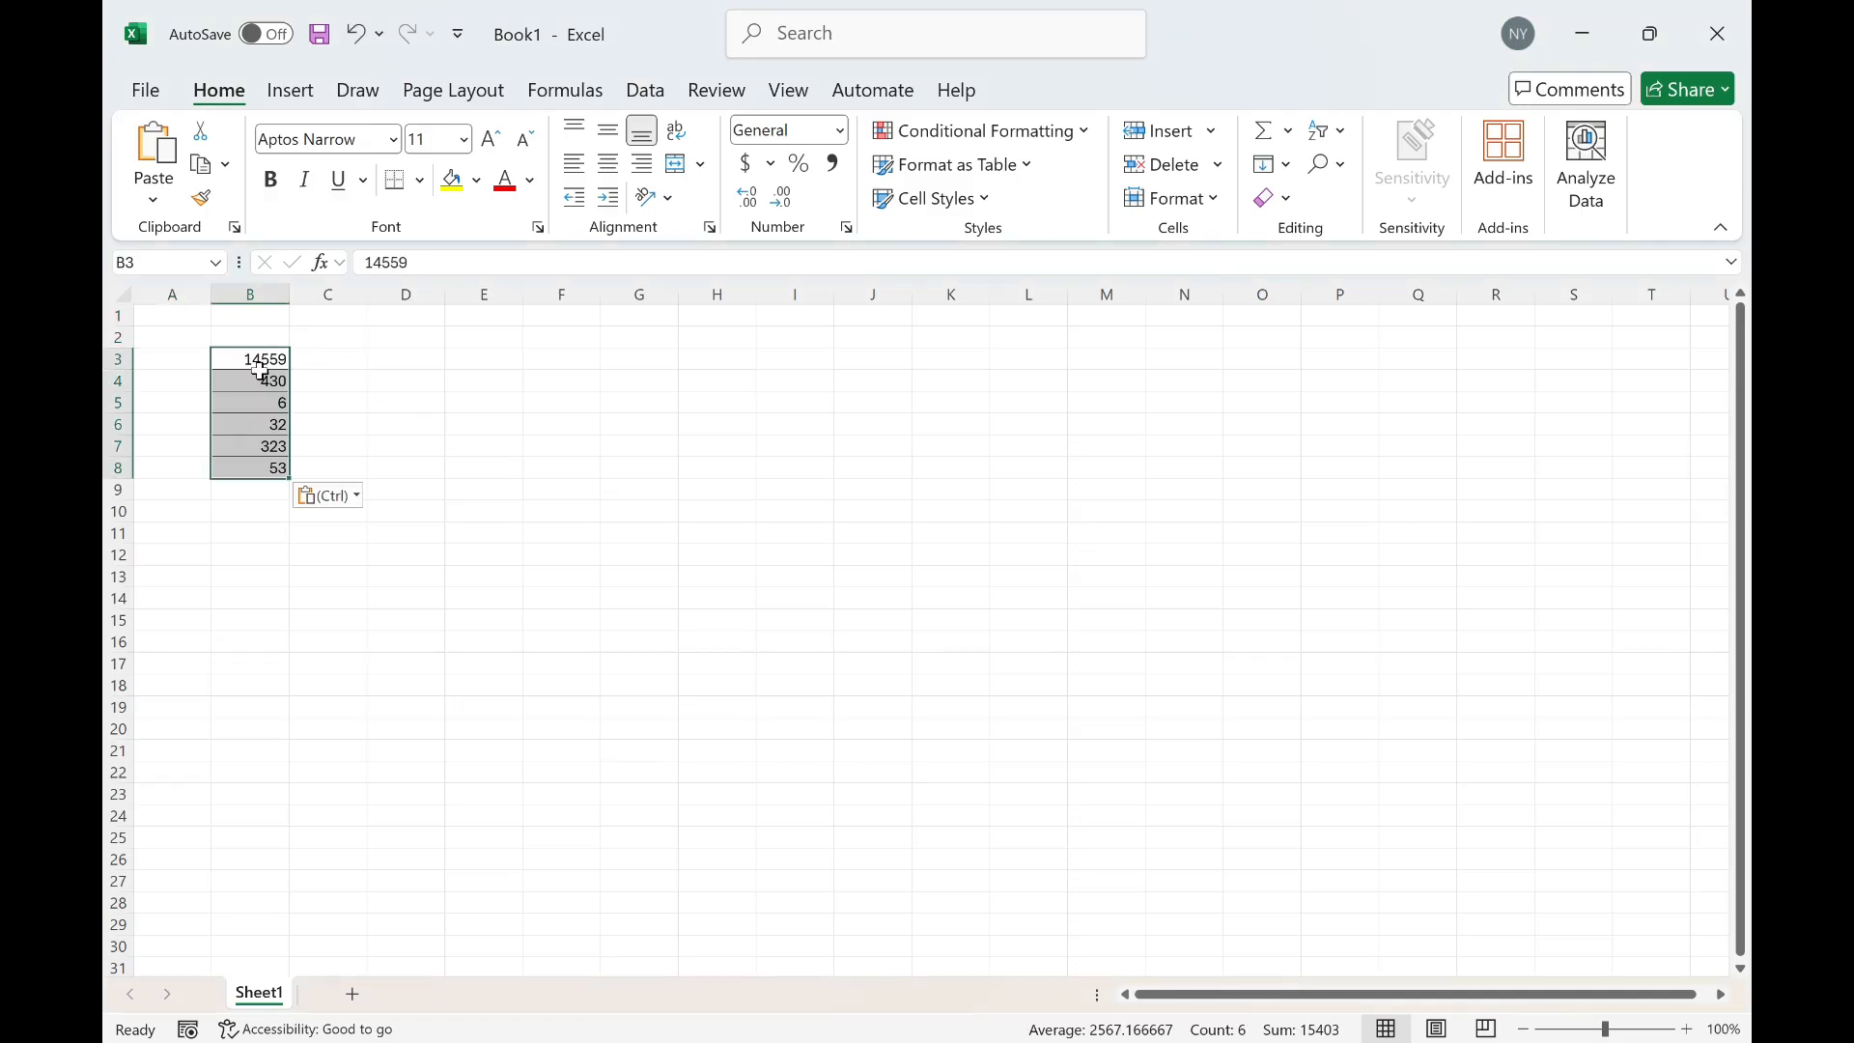
Copy the Ctrl 1 counts for group 5 of Pathogen A into the new workbook starting at C3
key(alt+Tab)
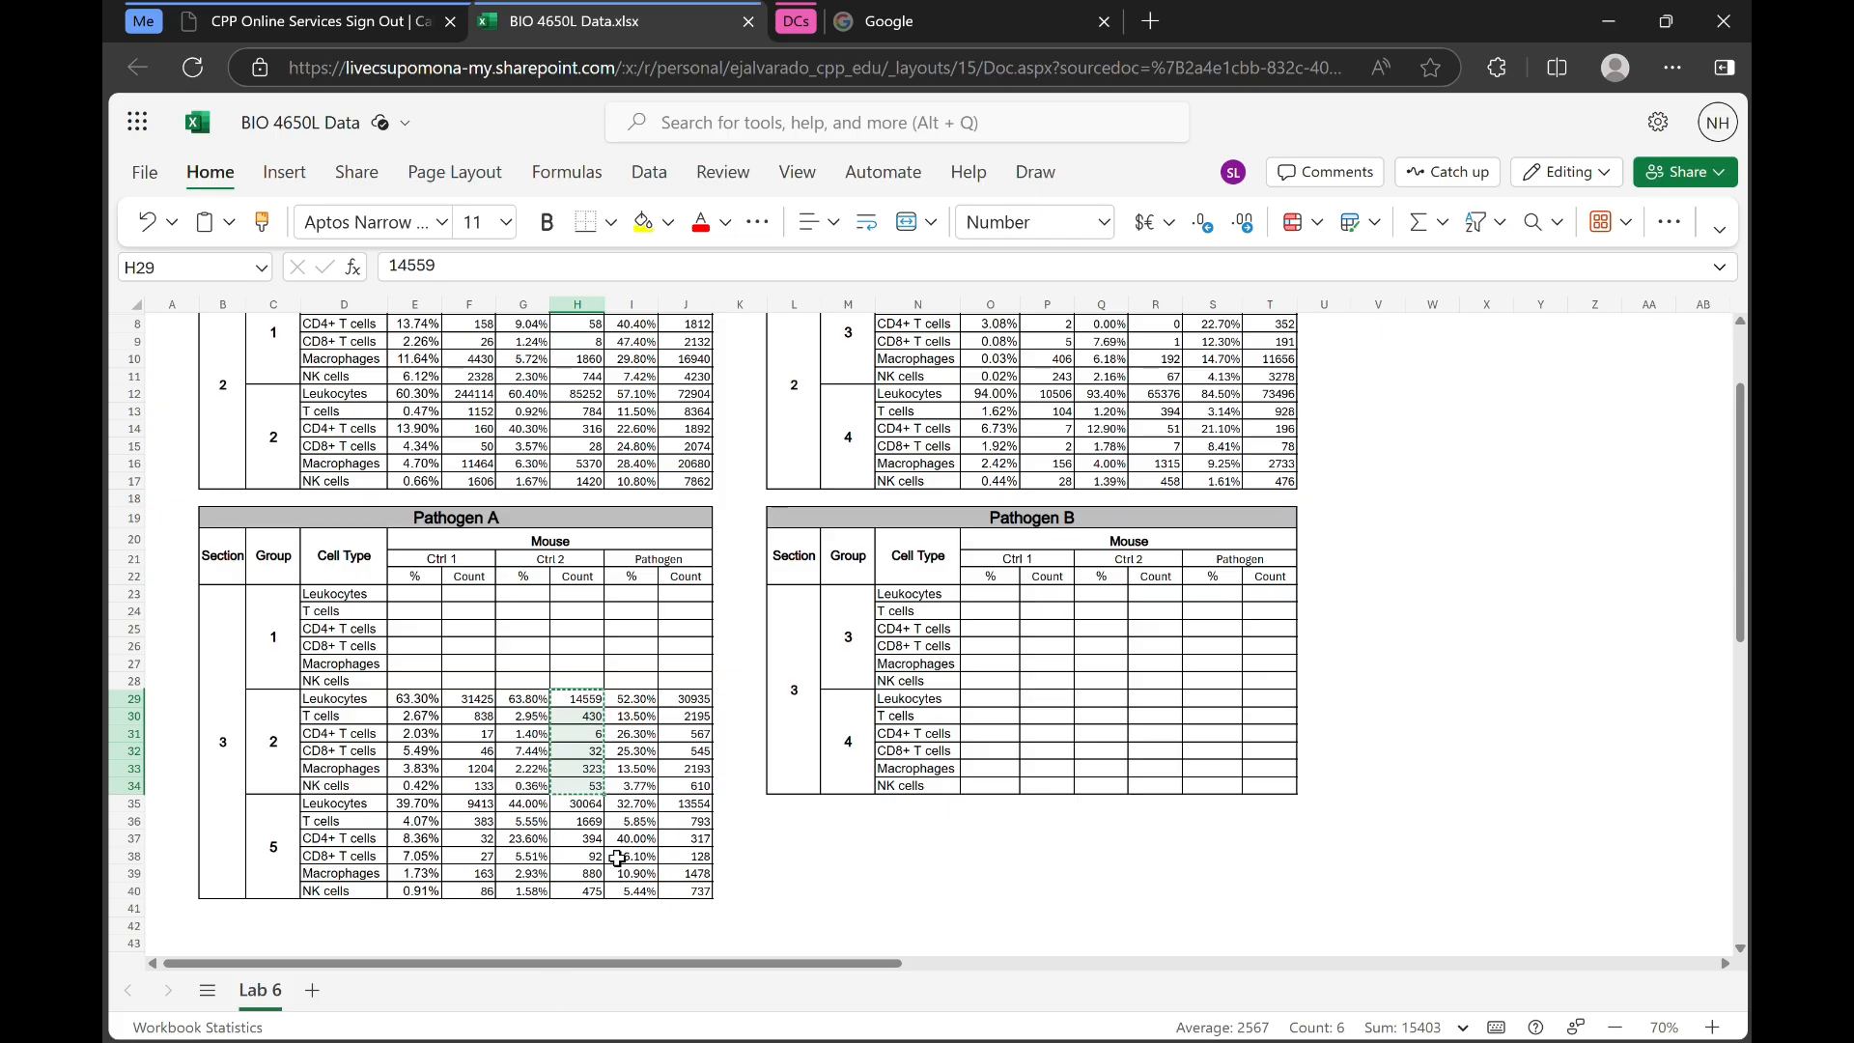
drag(470, 808, 473, 885)
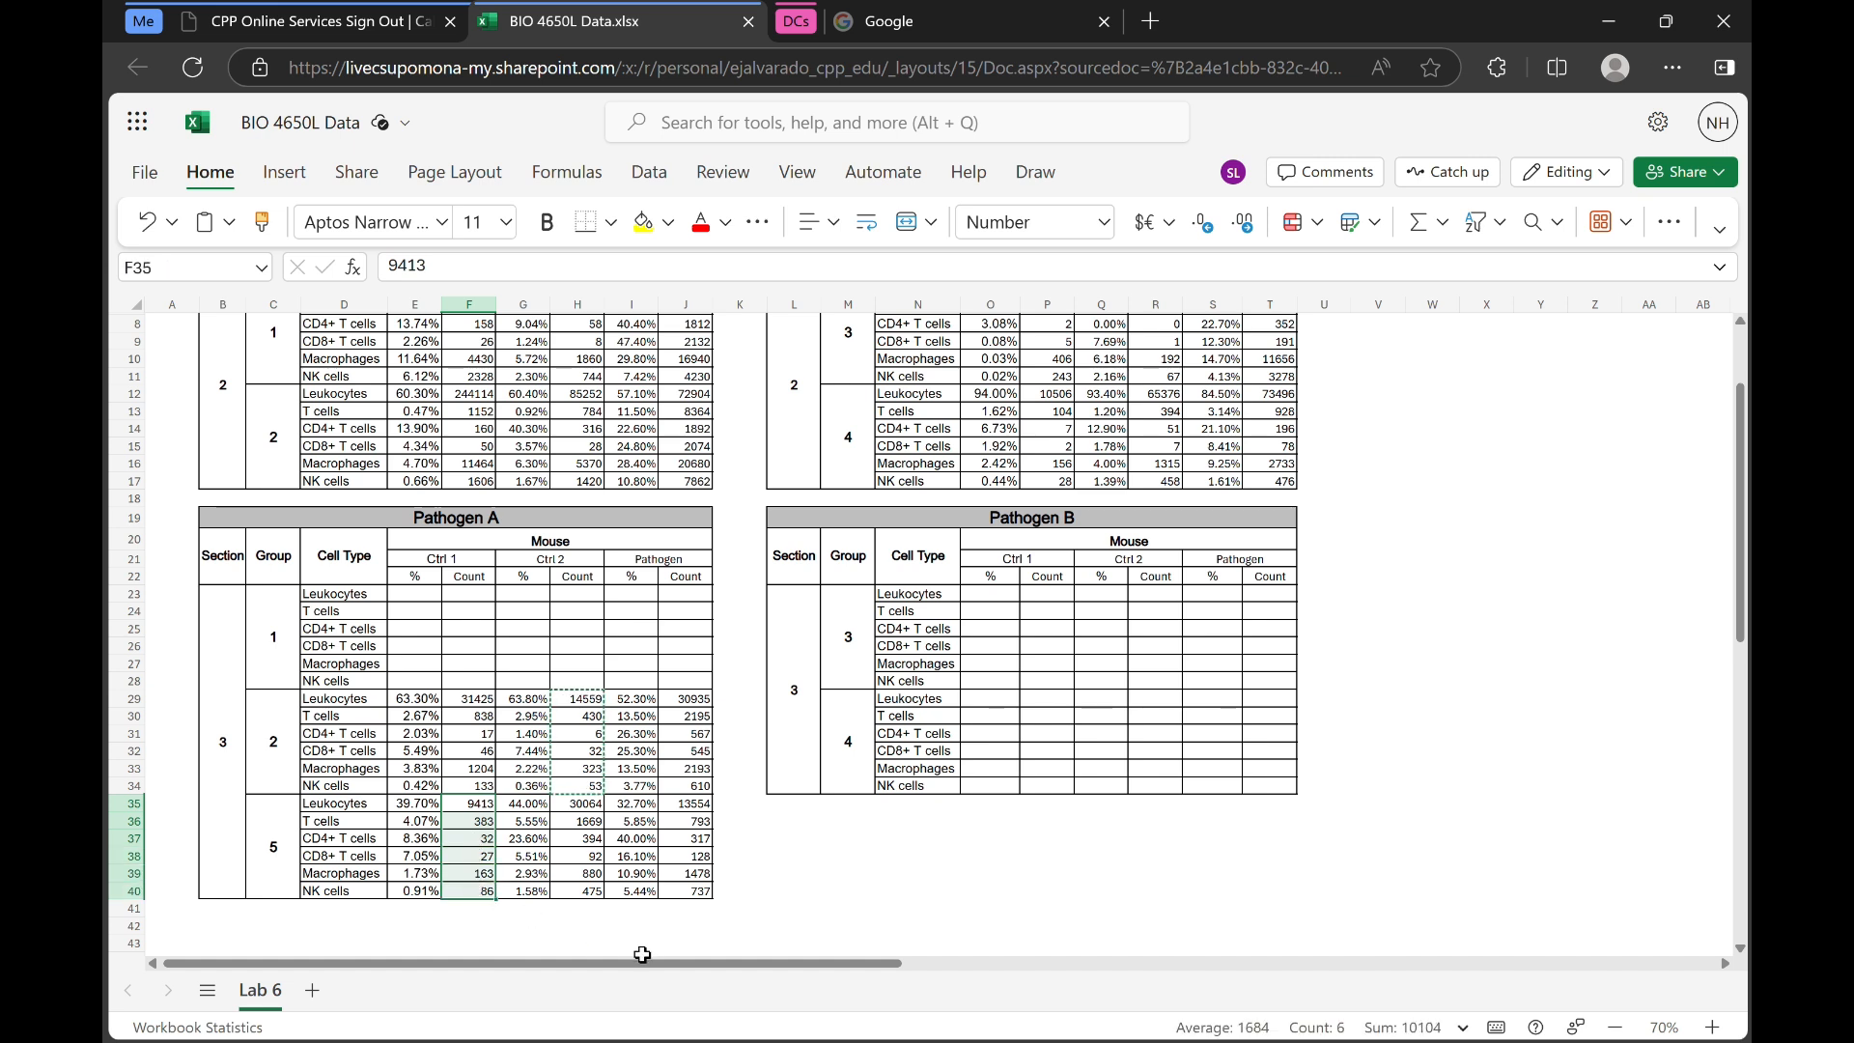
key(ctrl+c)
key(alt+Tab)
click(328, 359)
key(ctrl+v)
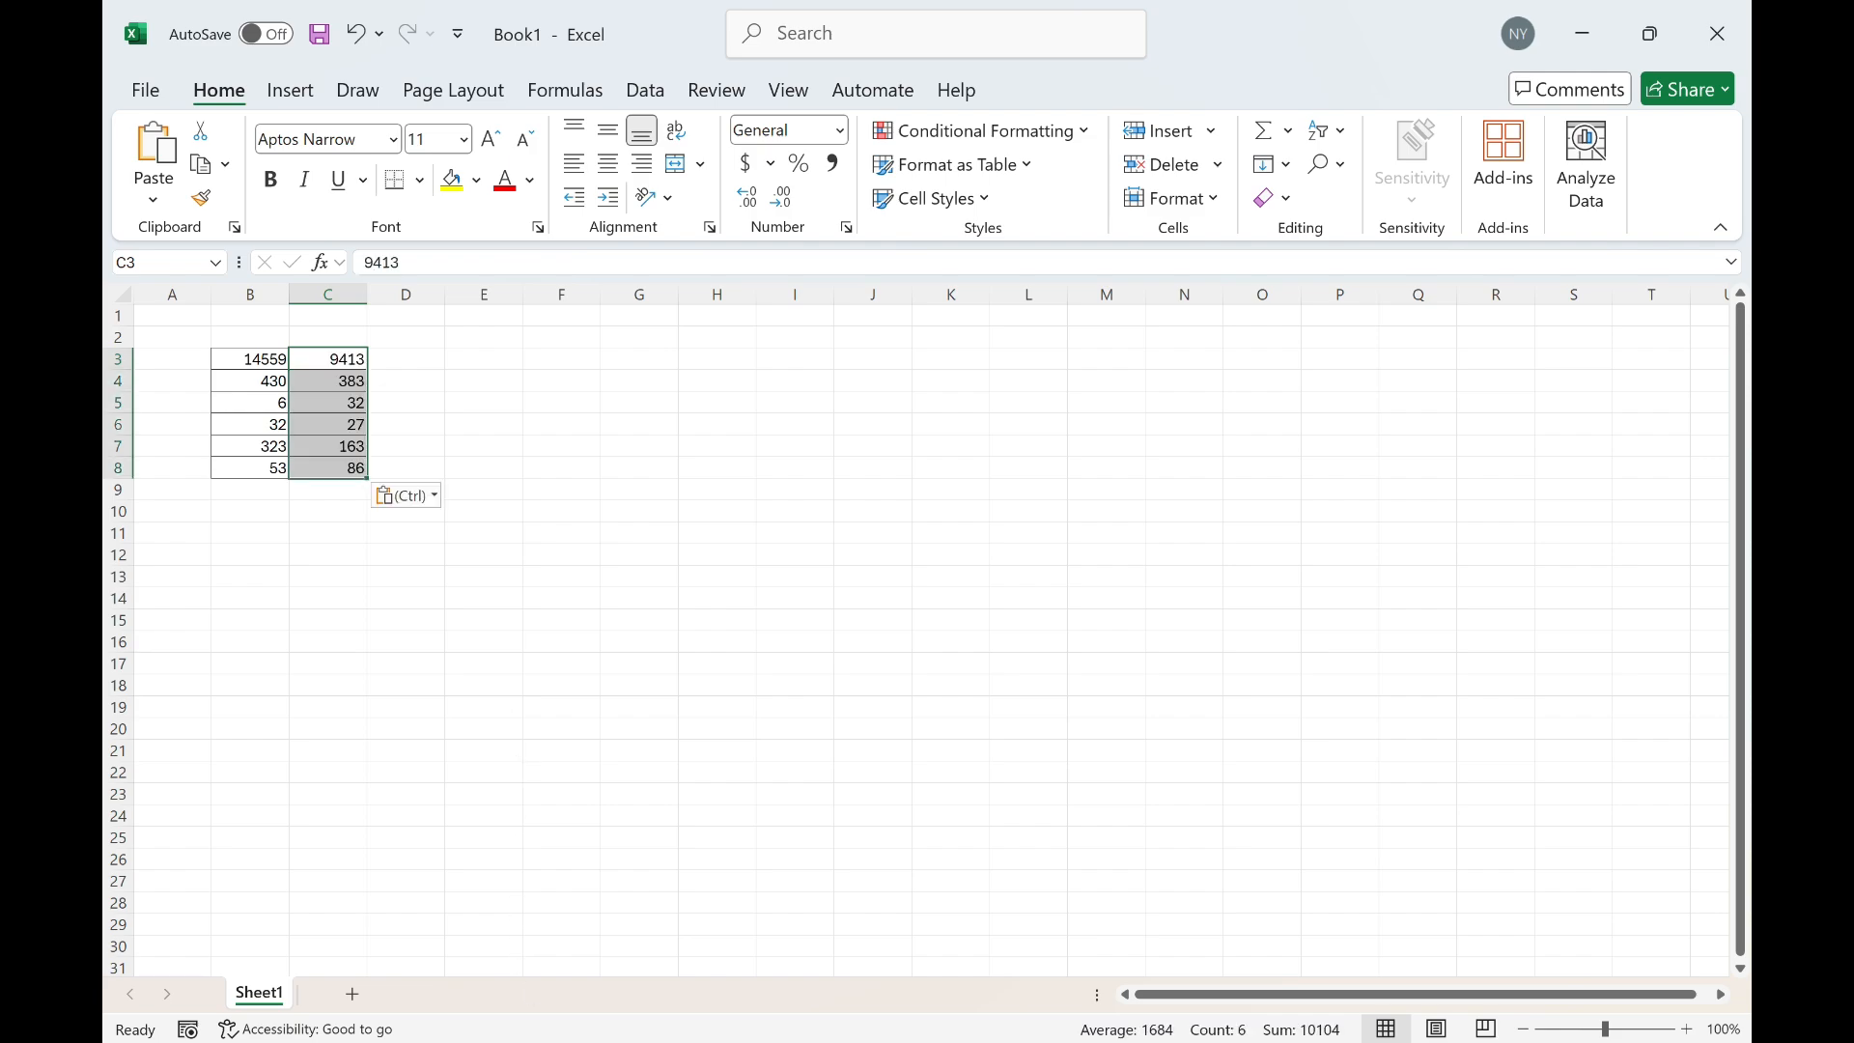
Copy the Ctrl 1 counts for section 3, group 2 of Pathogen A into the new workbook starting at D3
key(alt+Tab)
scroll(618, 814, up, 3)
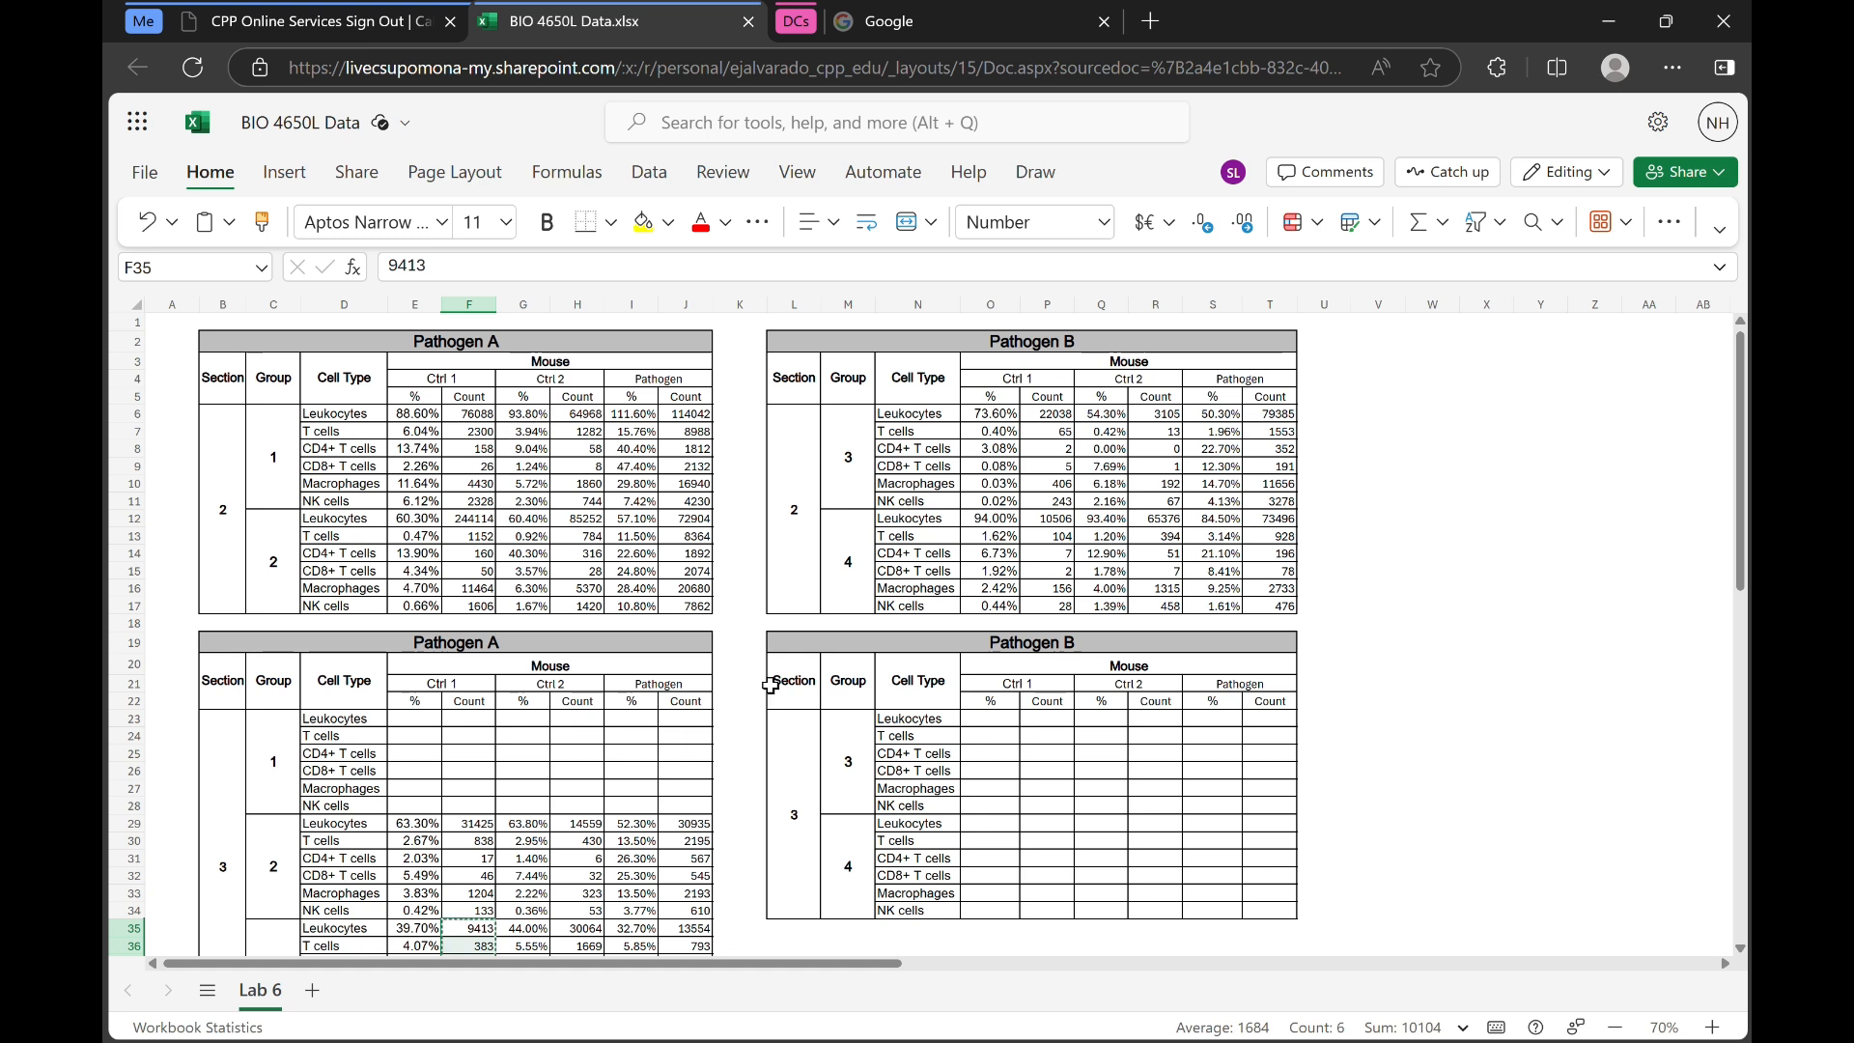
scroll(610, 792, down, 2)
drag(474, 698, 472, 782)
key(ctrl+c)
key(alt+Tab)
click(402, 359)
key(ctrl+v)
Merge and center B1:D1 and title it mock-infected
click(278, 316)
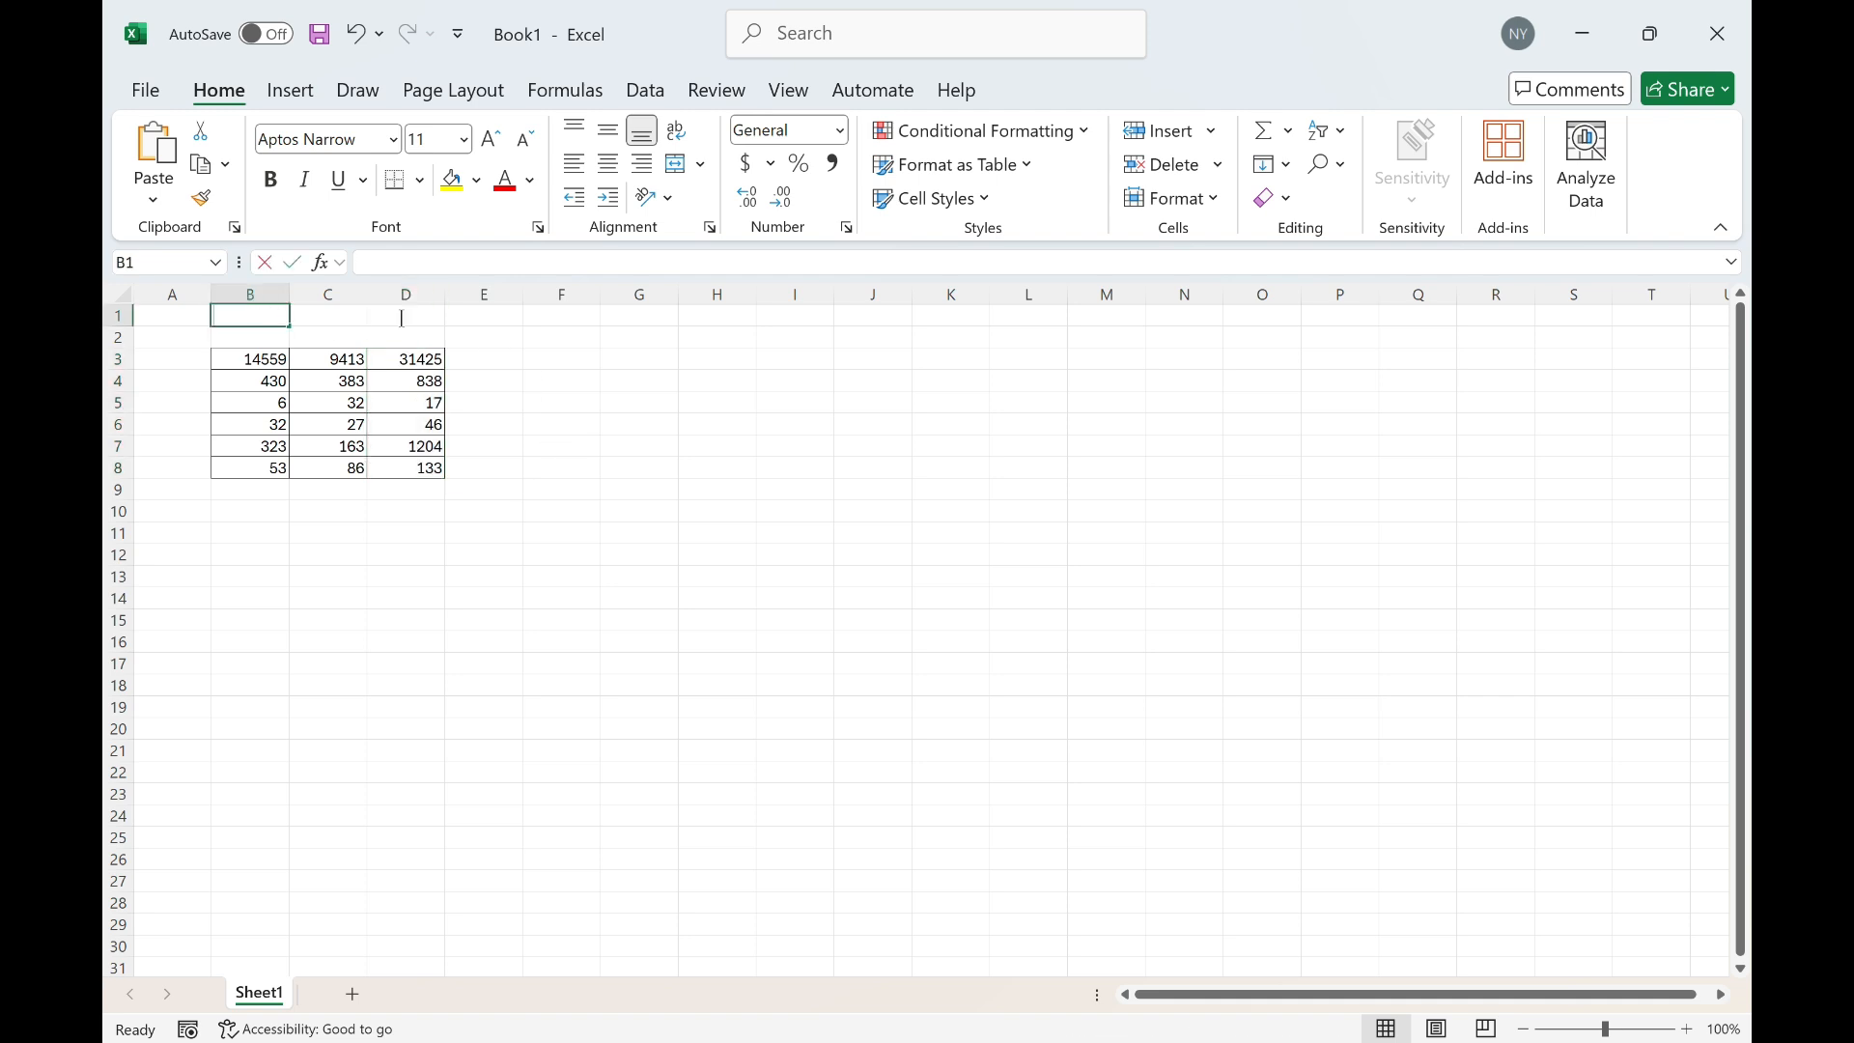
drag(428, 313, 278, 313)
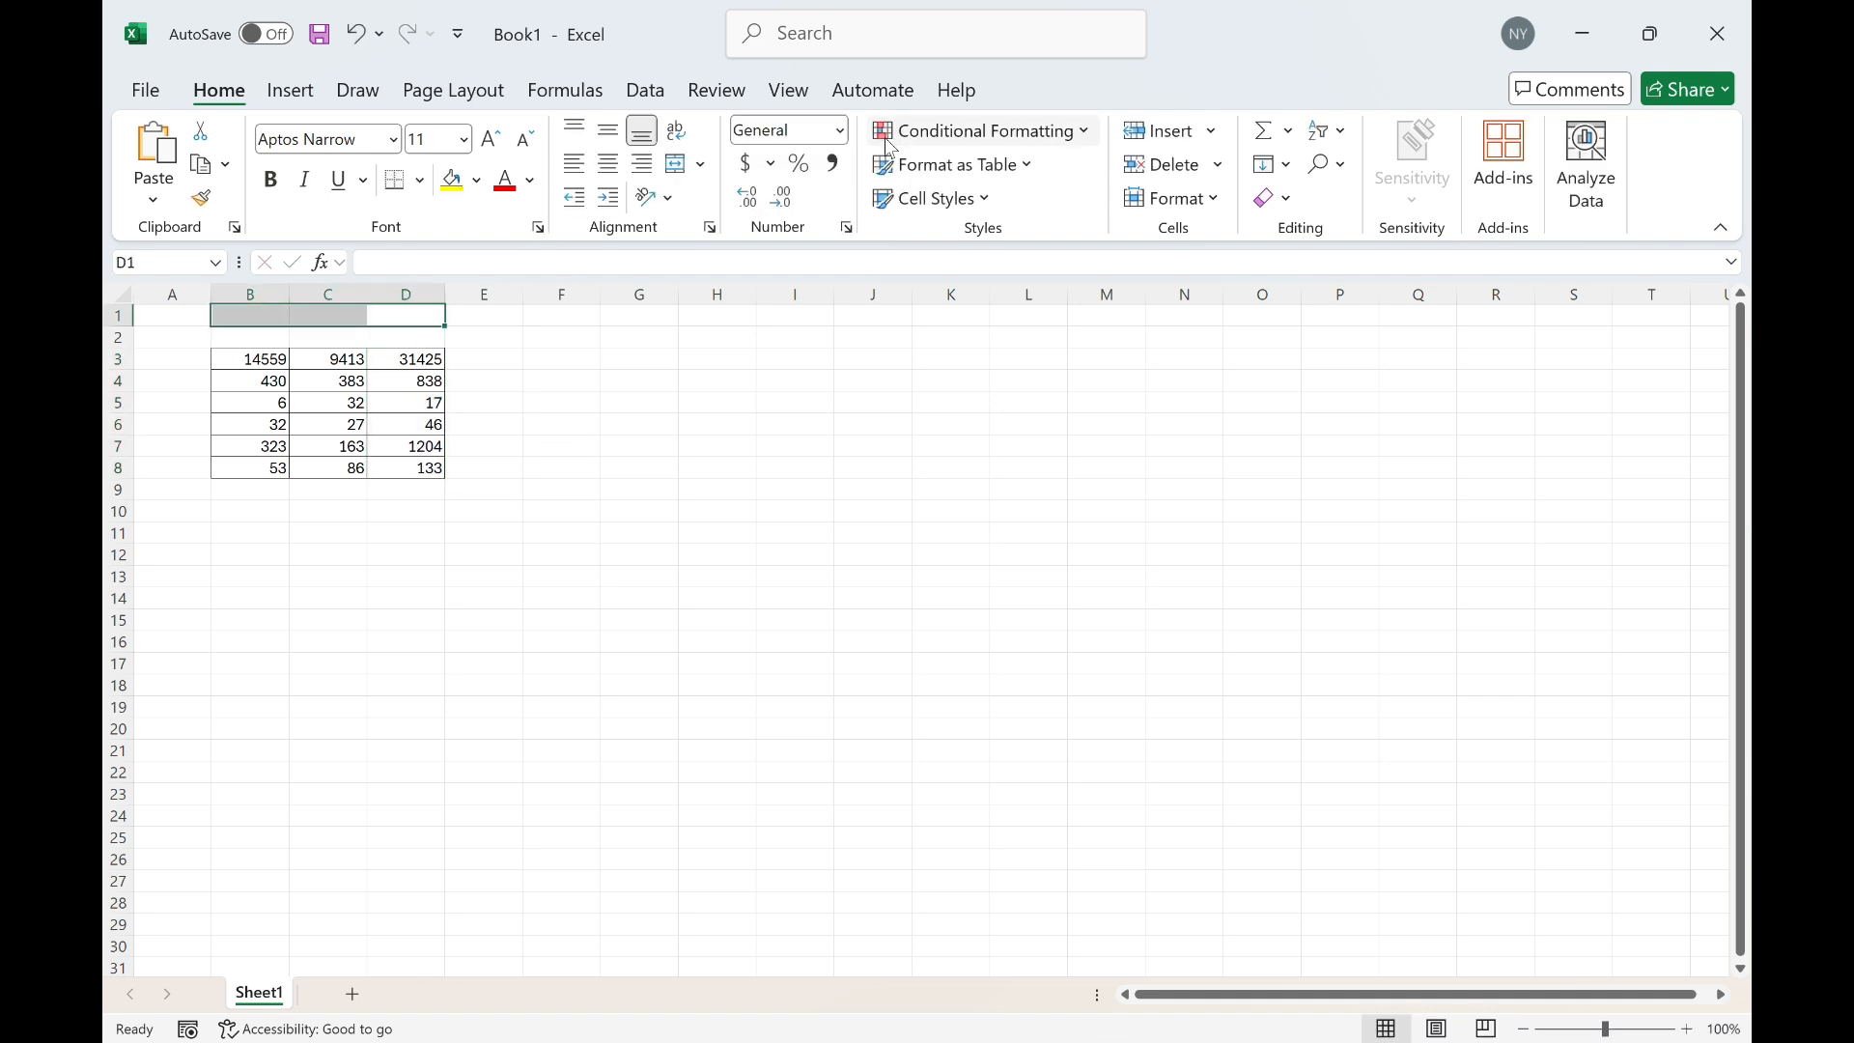
click(674, 166)
text(mock-infected)
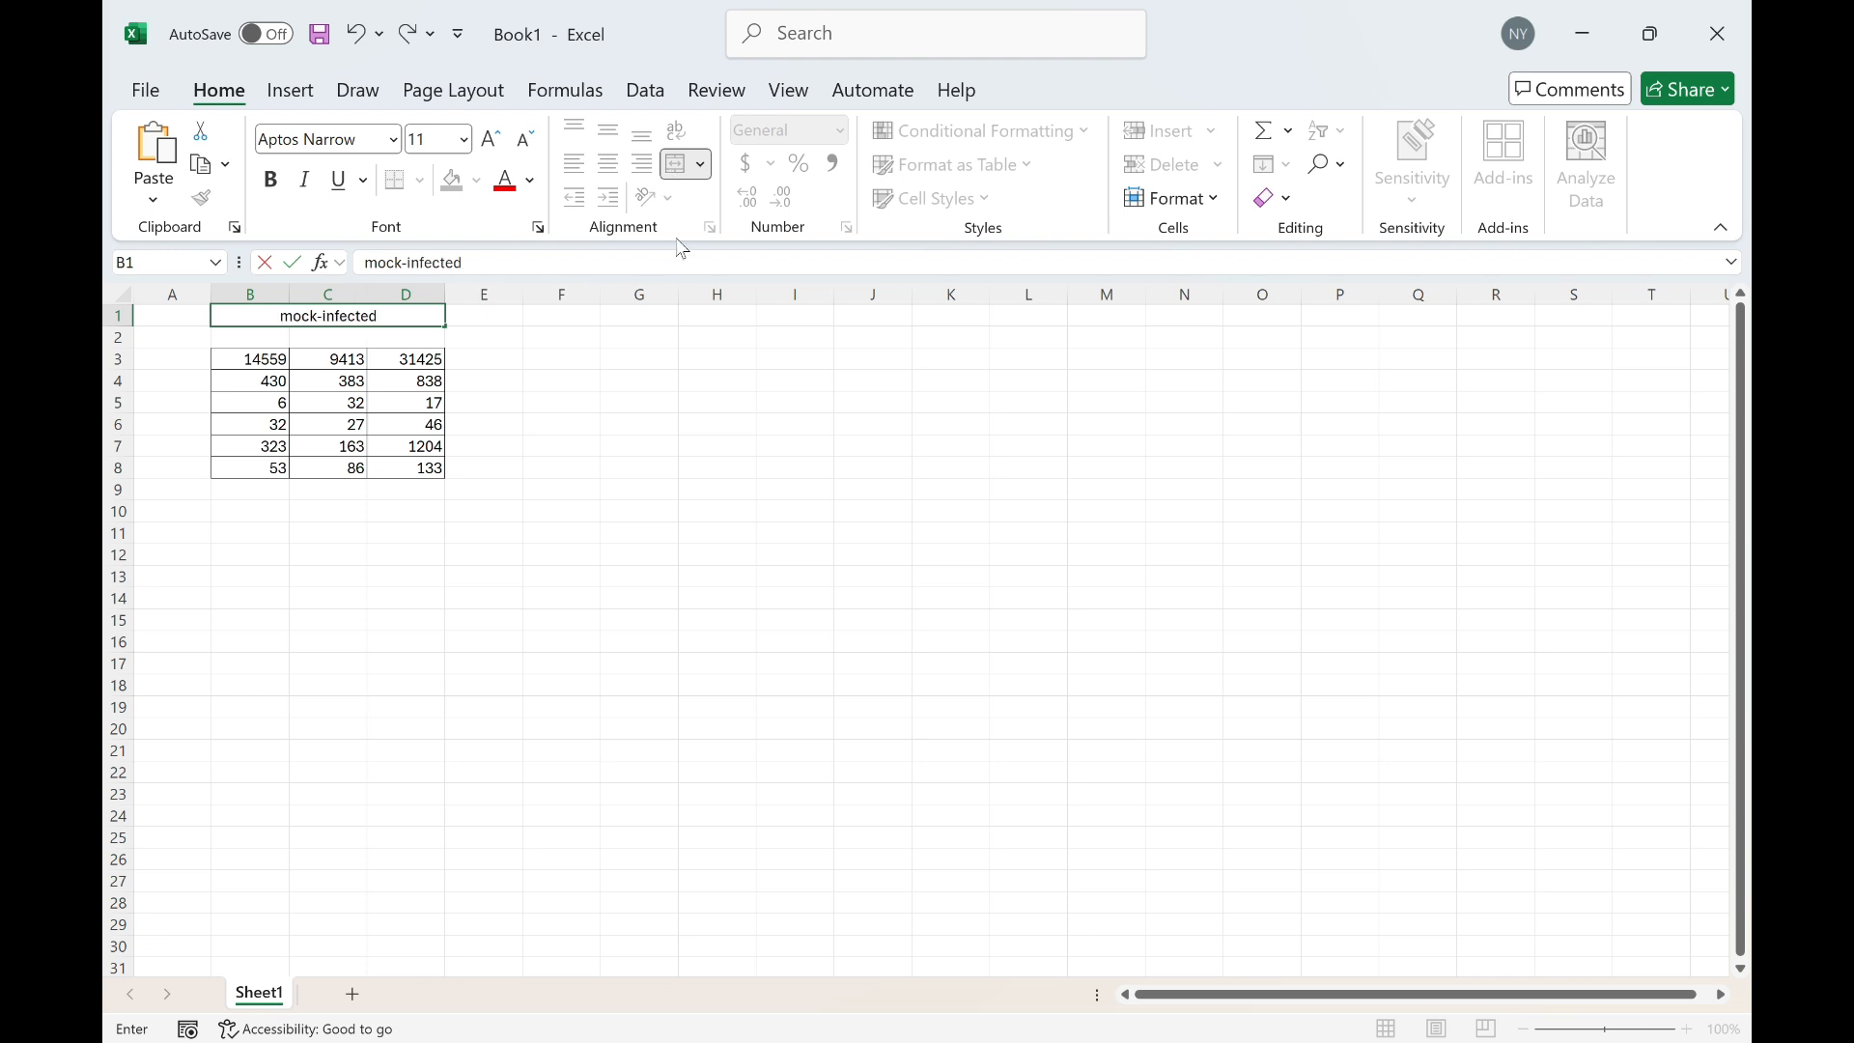
Merge and center G1:I1 and title it pathogen-infected
drag(626, 316, 812, 316)
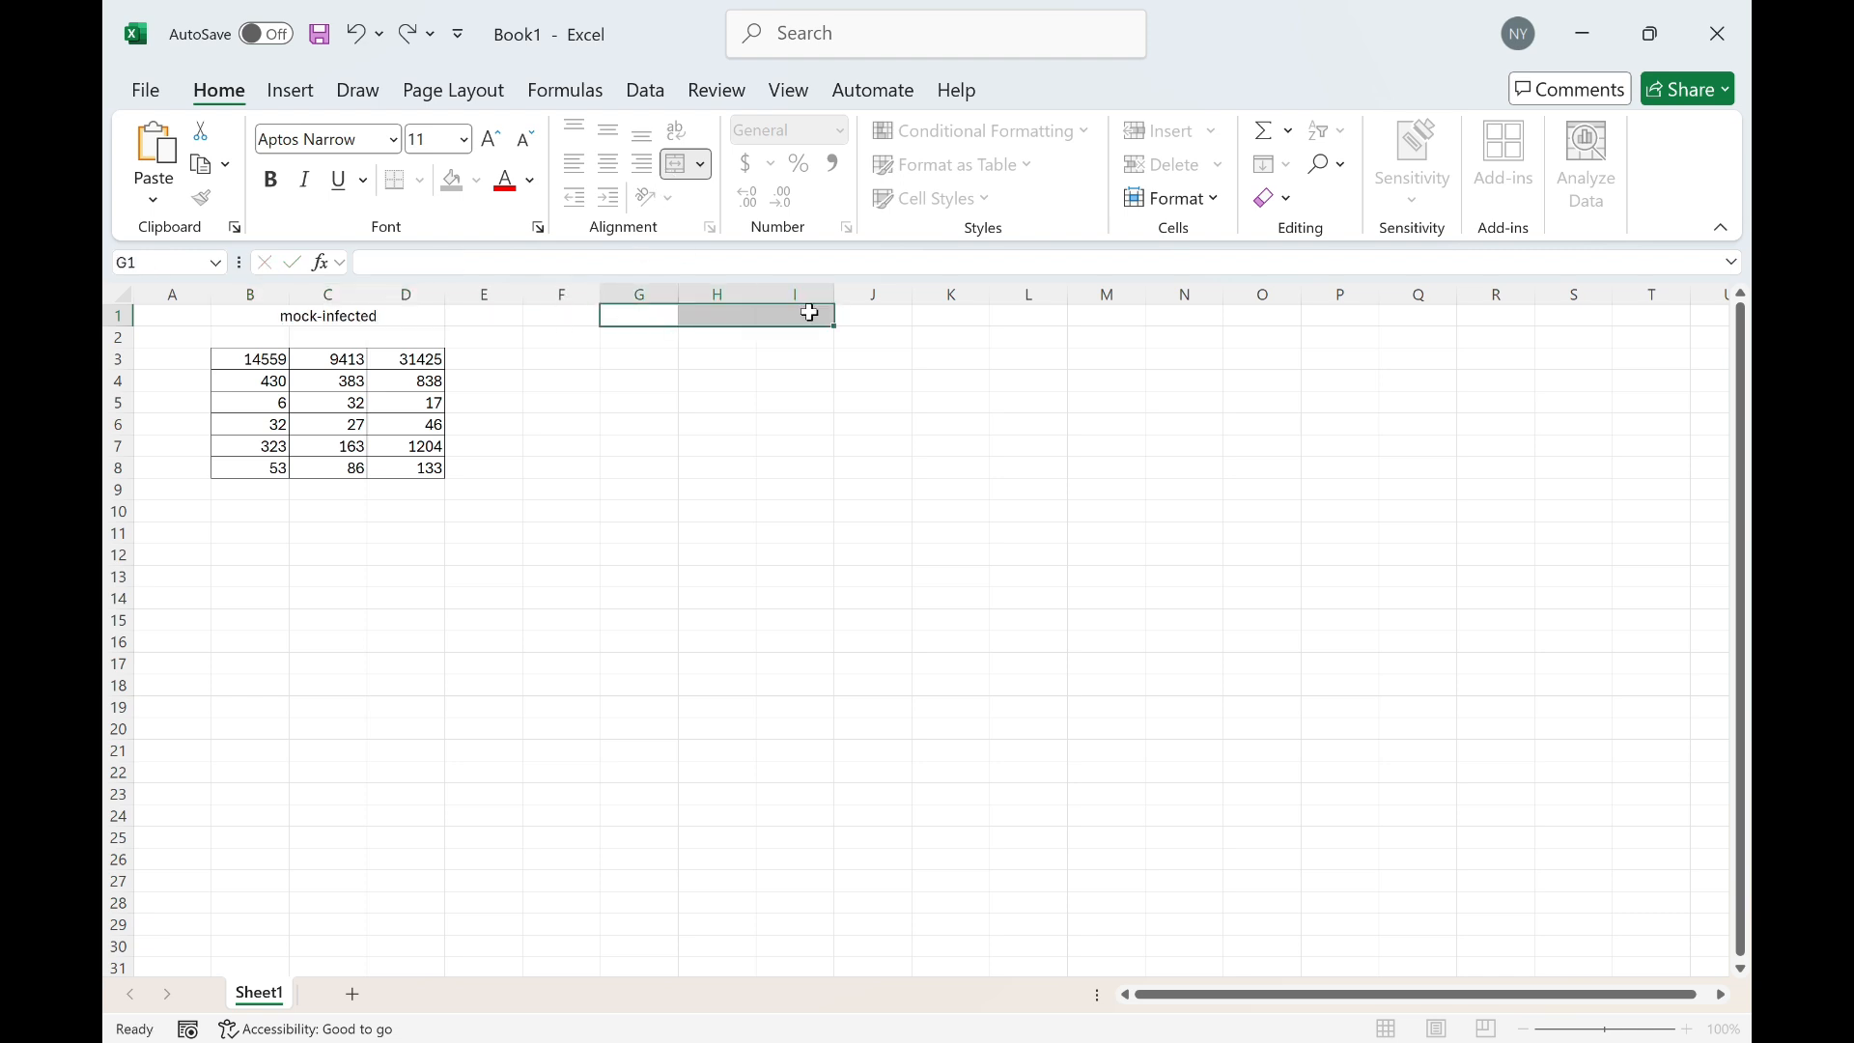
click(670, 165)
text(pathogen)
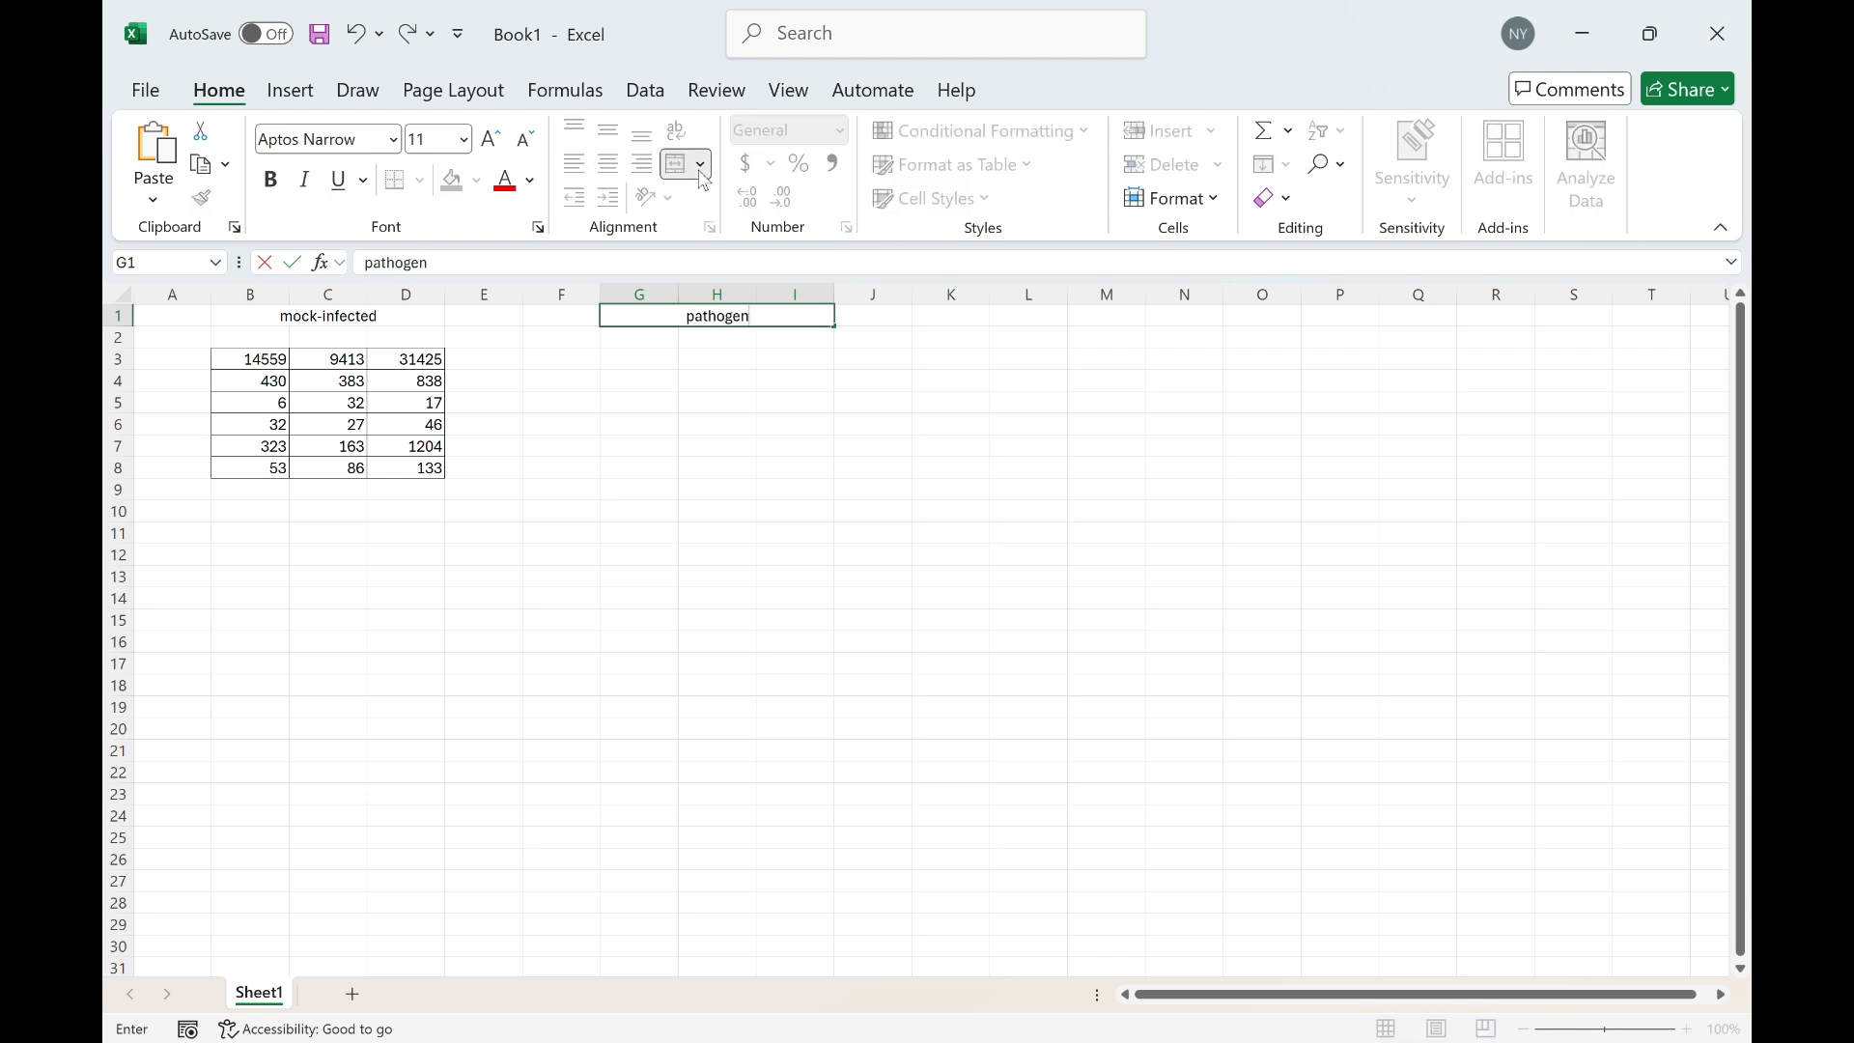
text(-infected)
Copy the Pathogen counts for section 3, group 2 into the new workbook starting at G3
click(626, 358)
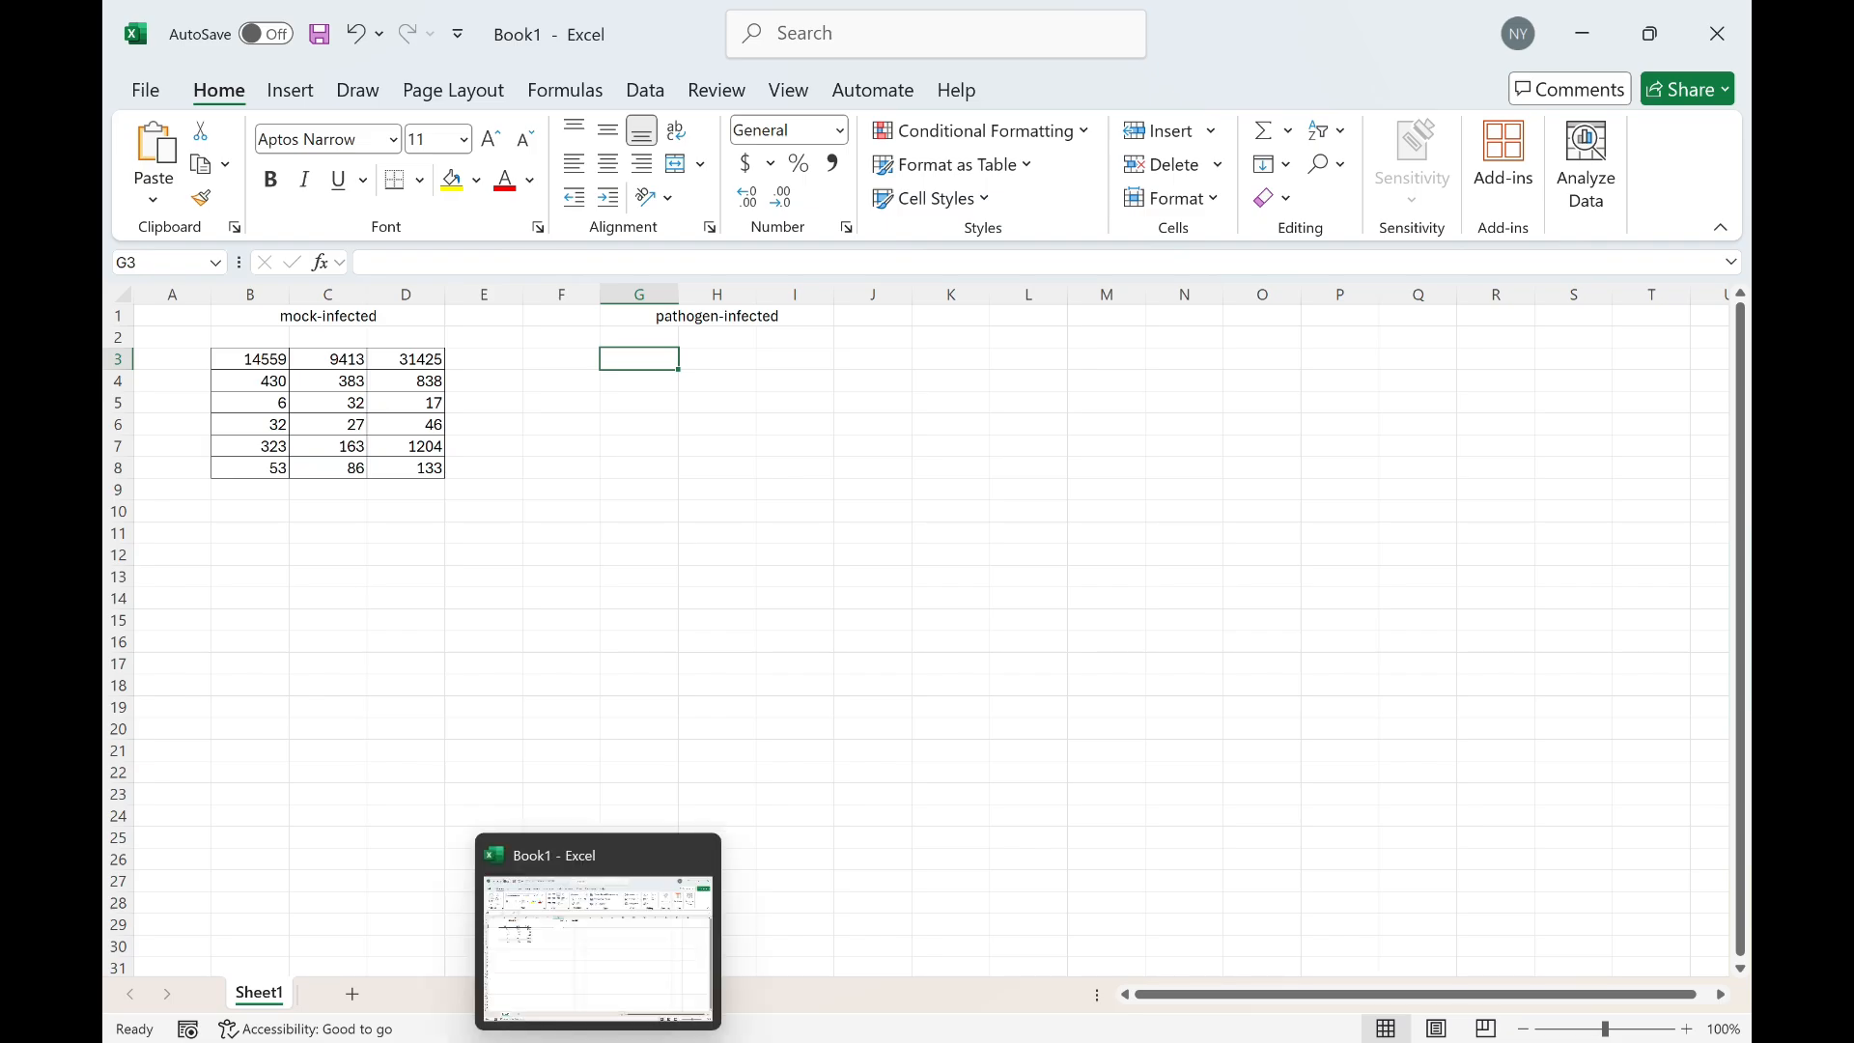
click(597, 1040)
drag(694, 699, 701, 785)
key(ctrl+c)
key(alt+Tab)
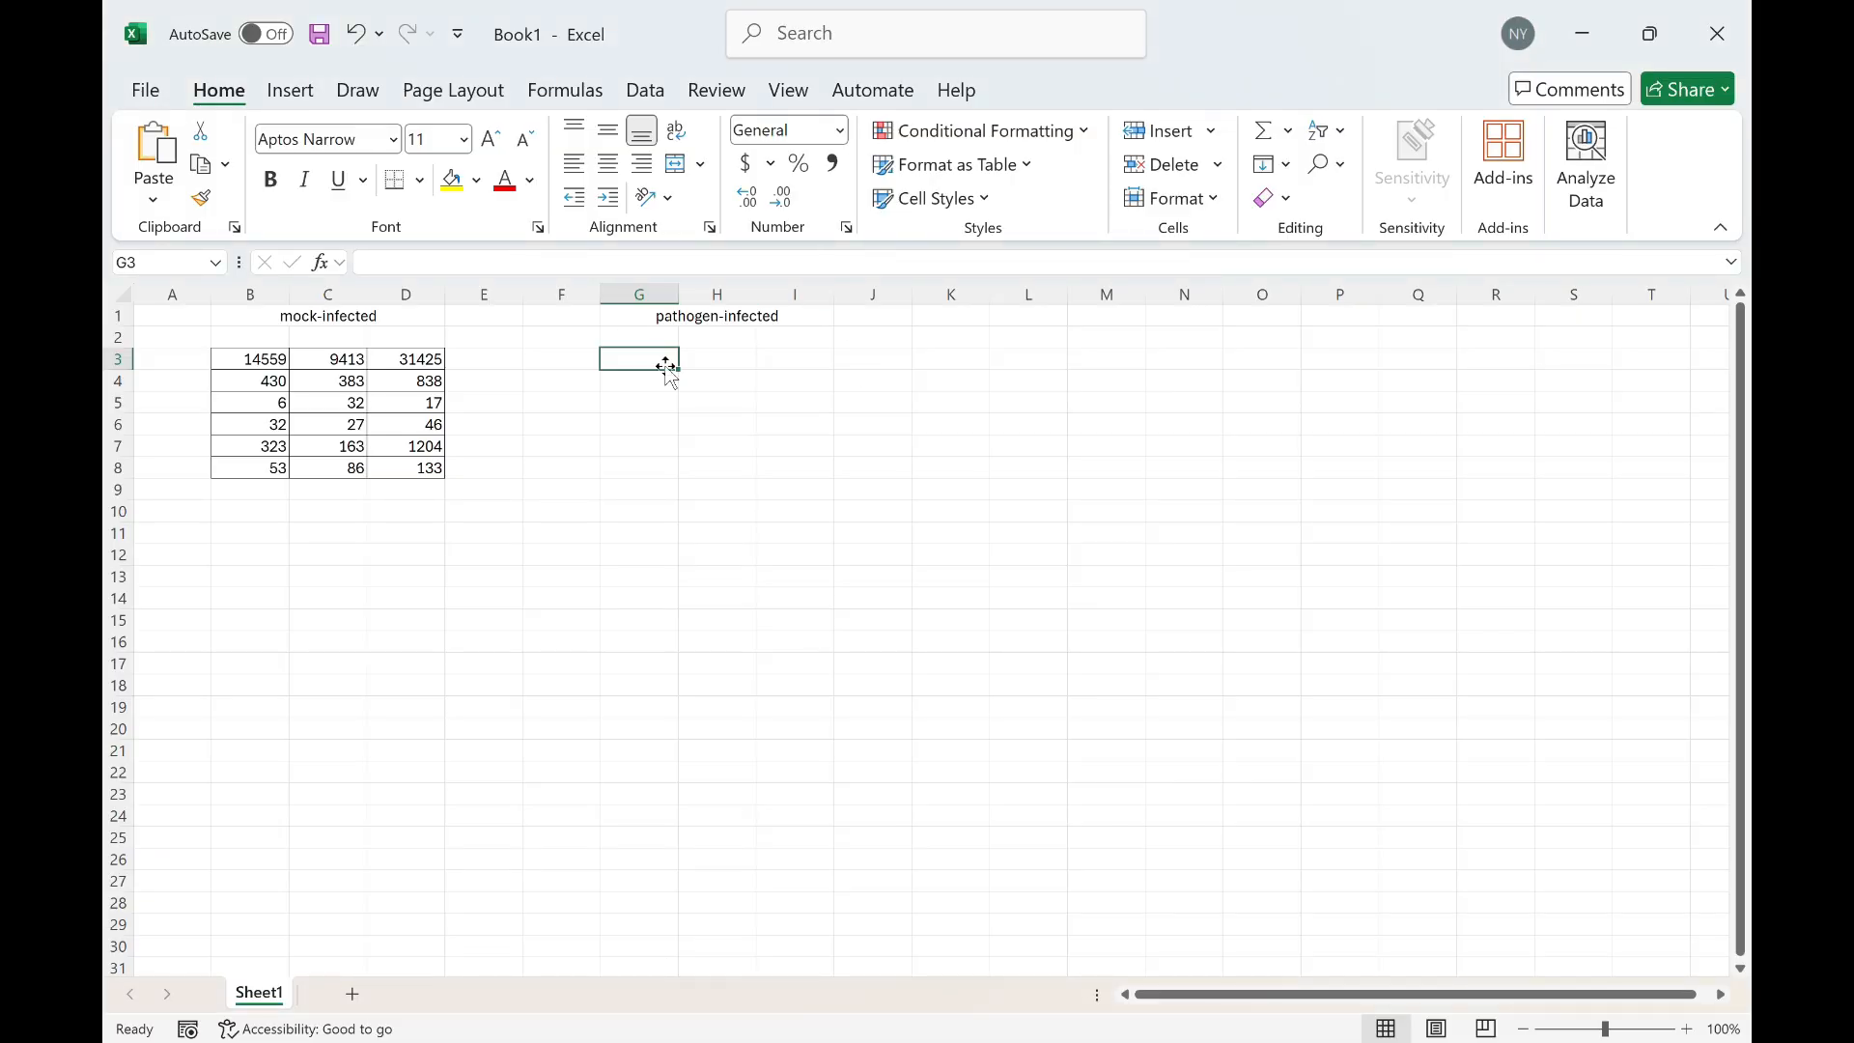
key(ctrl+v)
Copy the Pathogen counts for group 5 into the new workbook starting at H3
key(alt+Tab)
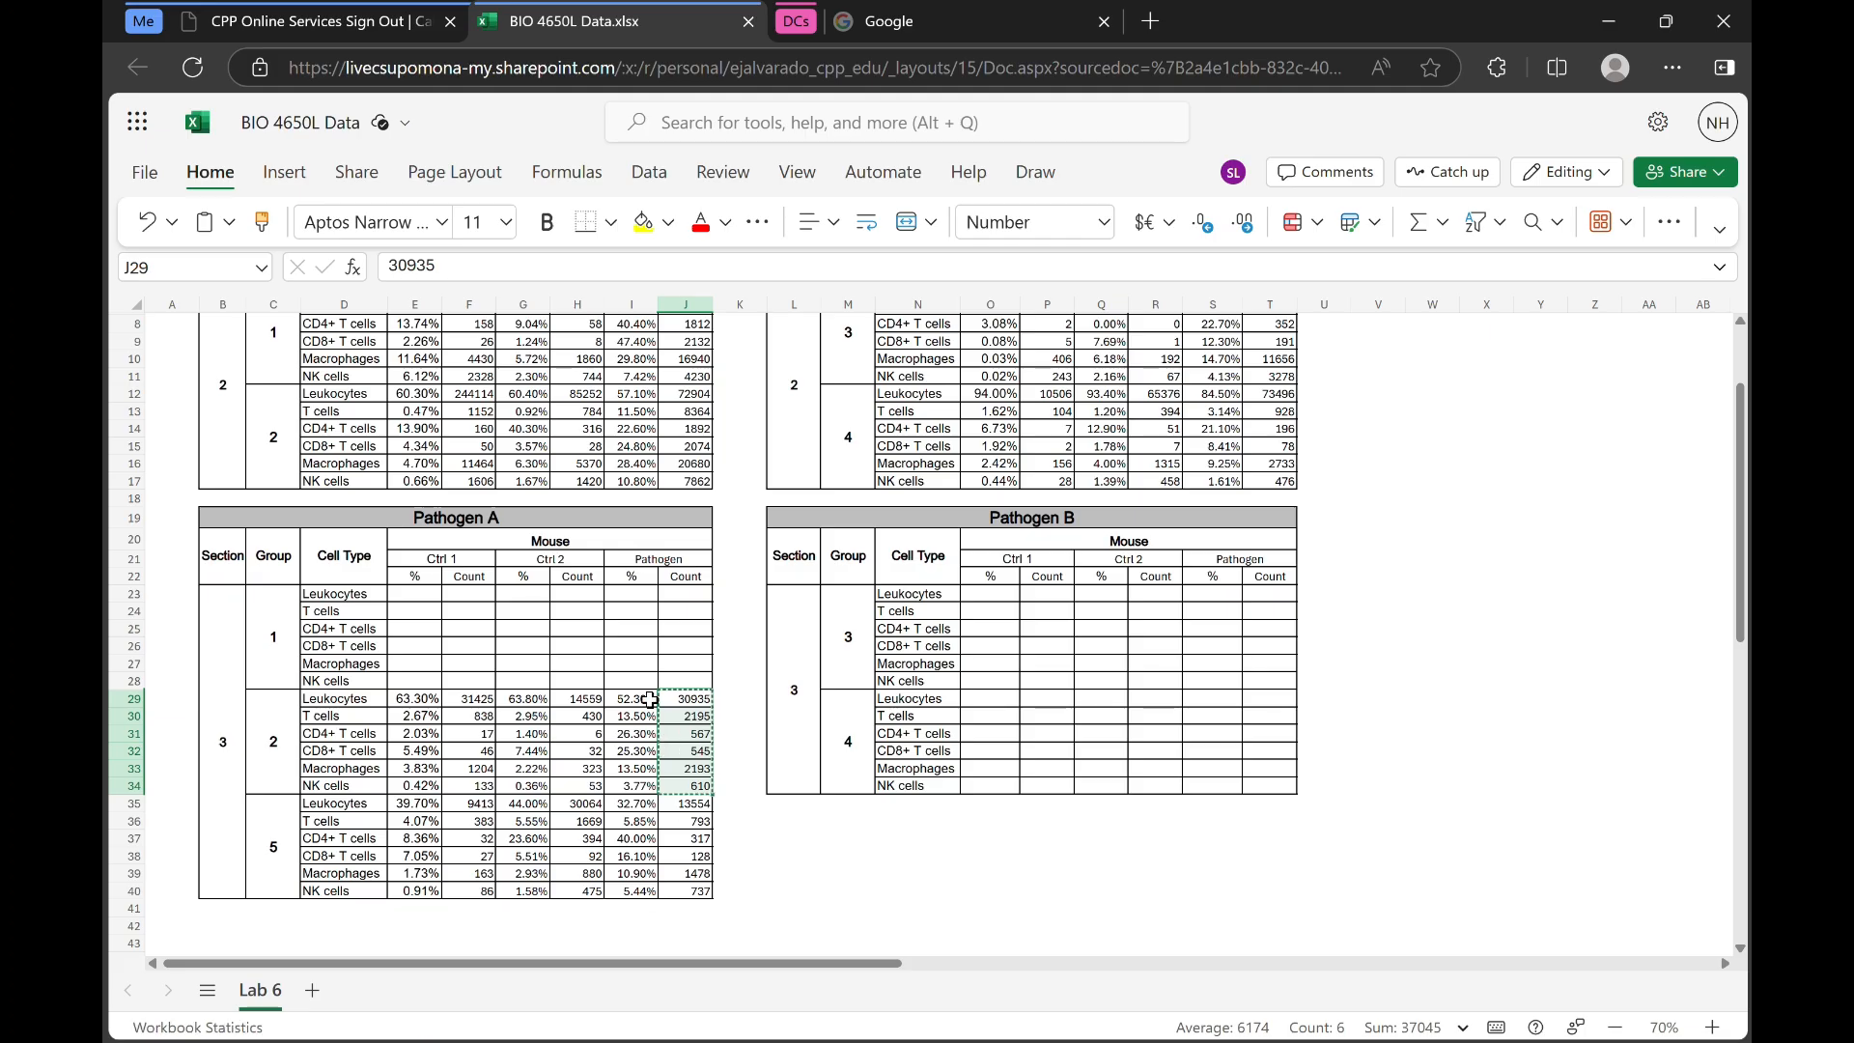
drag(690, 808, 690, 890)
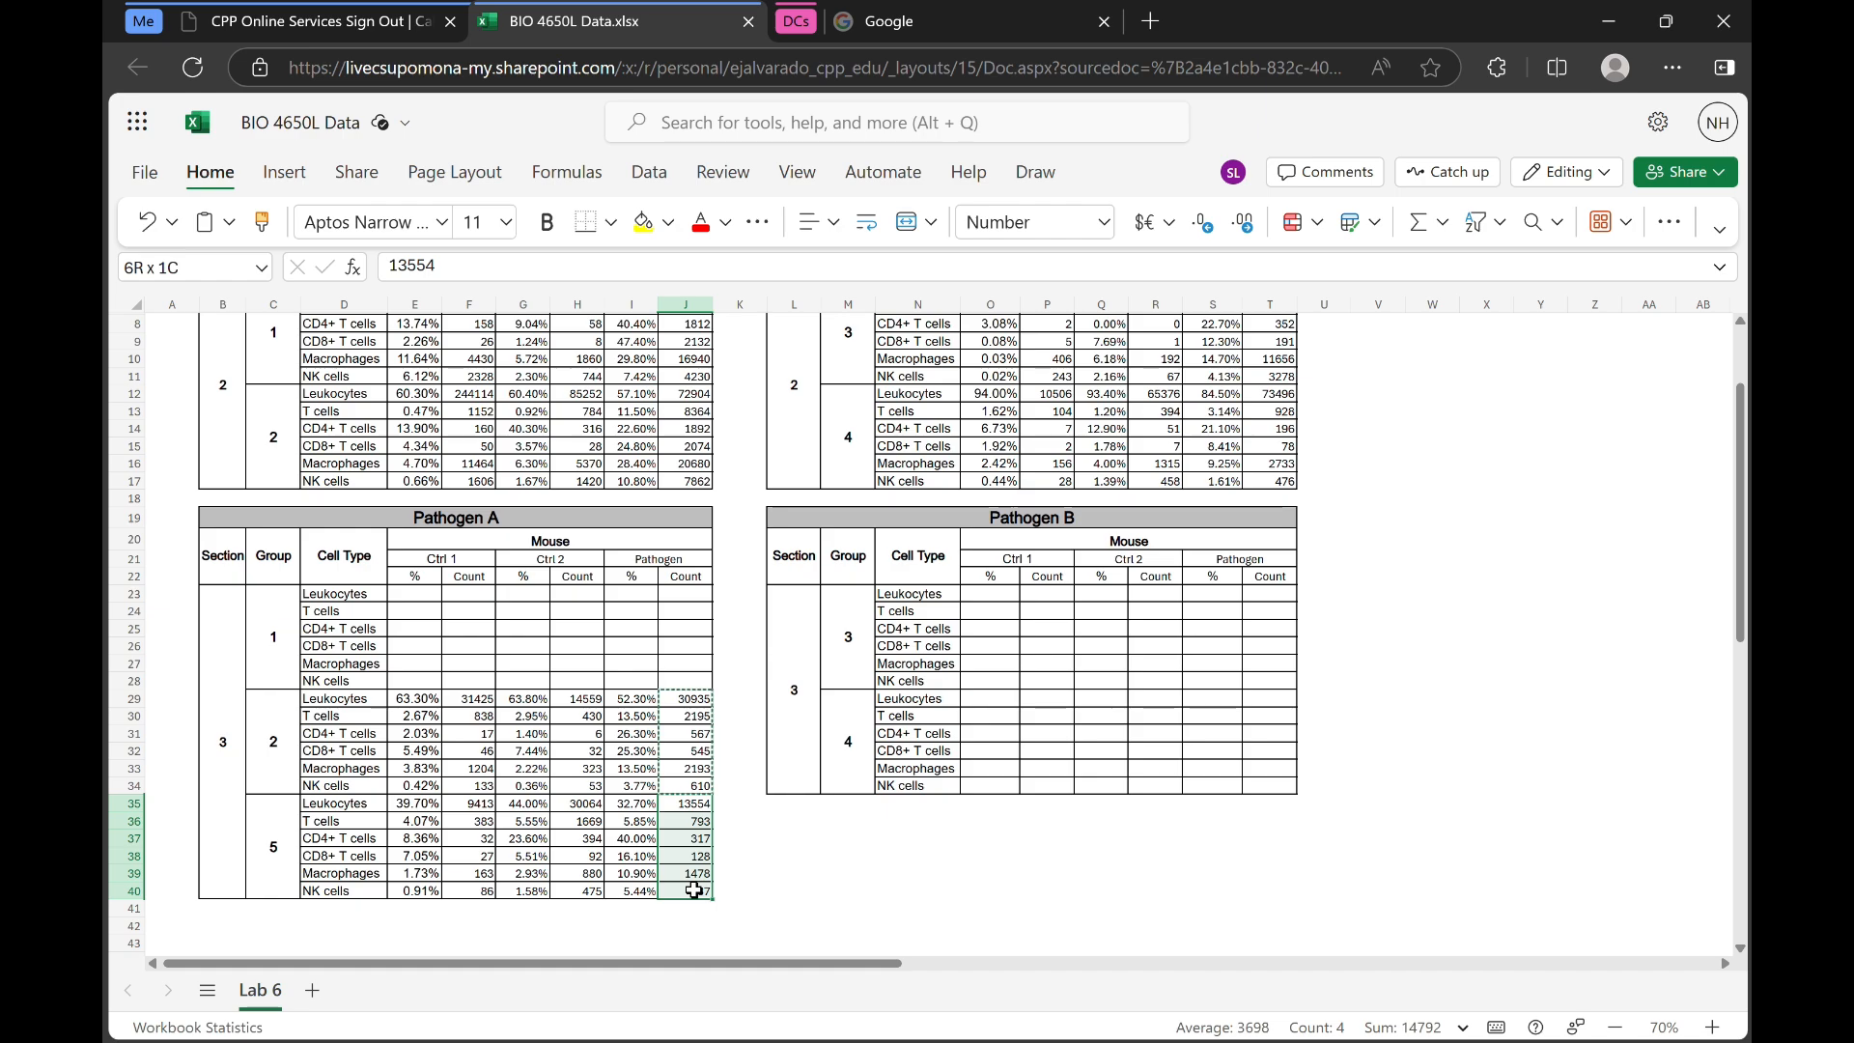
key(ctrl+c)
key(alt+Tab)
click(705, 360)
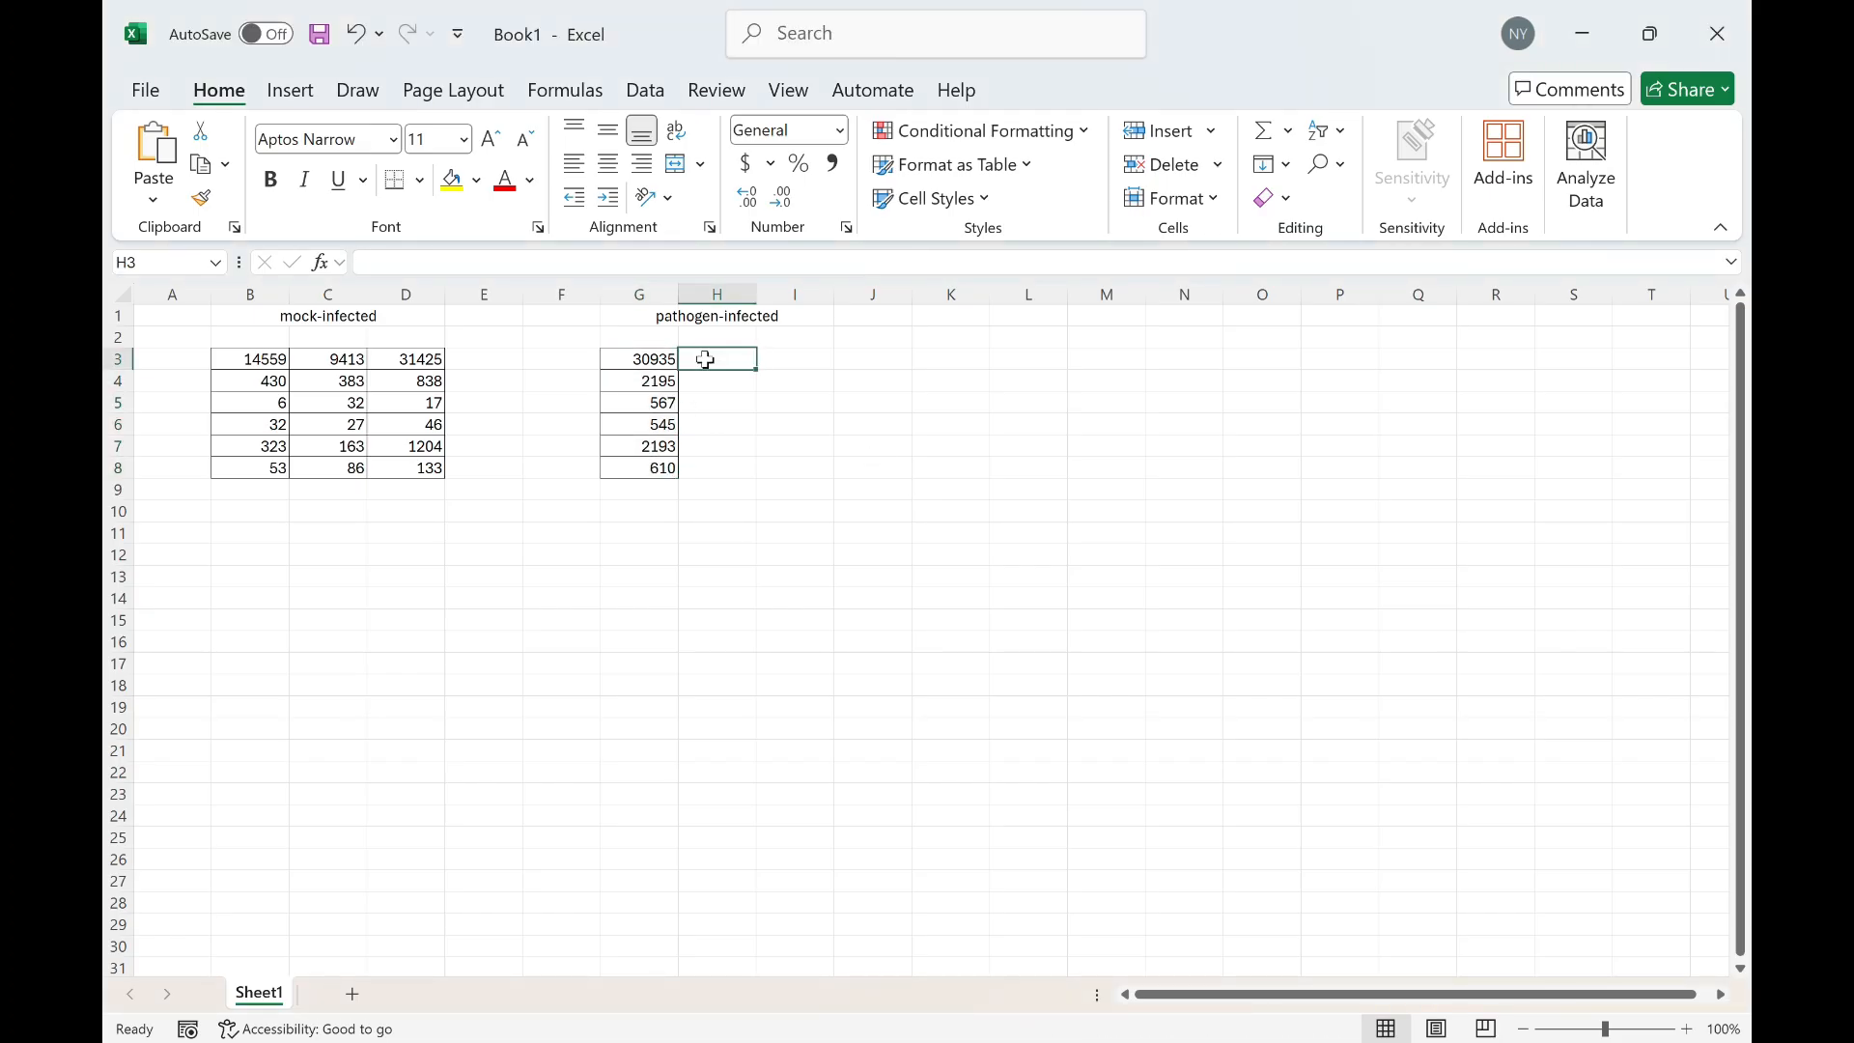
key(ctrl+v)
Copy the Pathogen counts for section 2, group 2 into the new workbook starting at I3
key(alt+Tab)
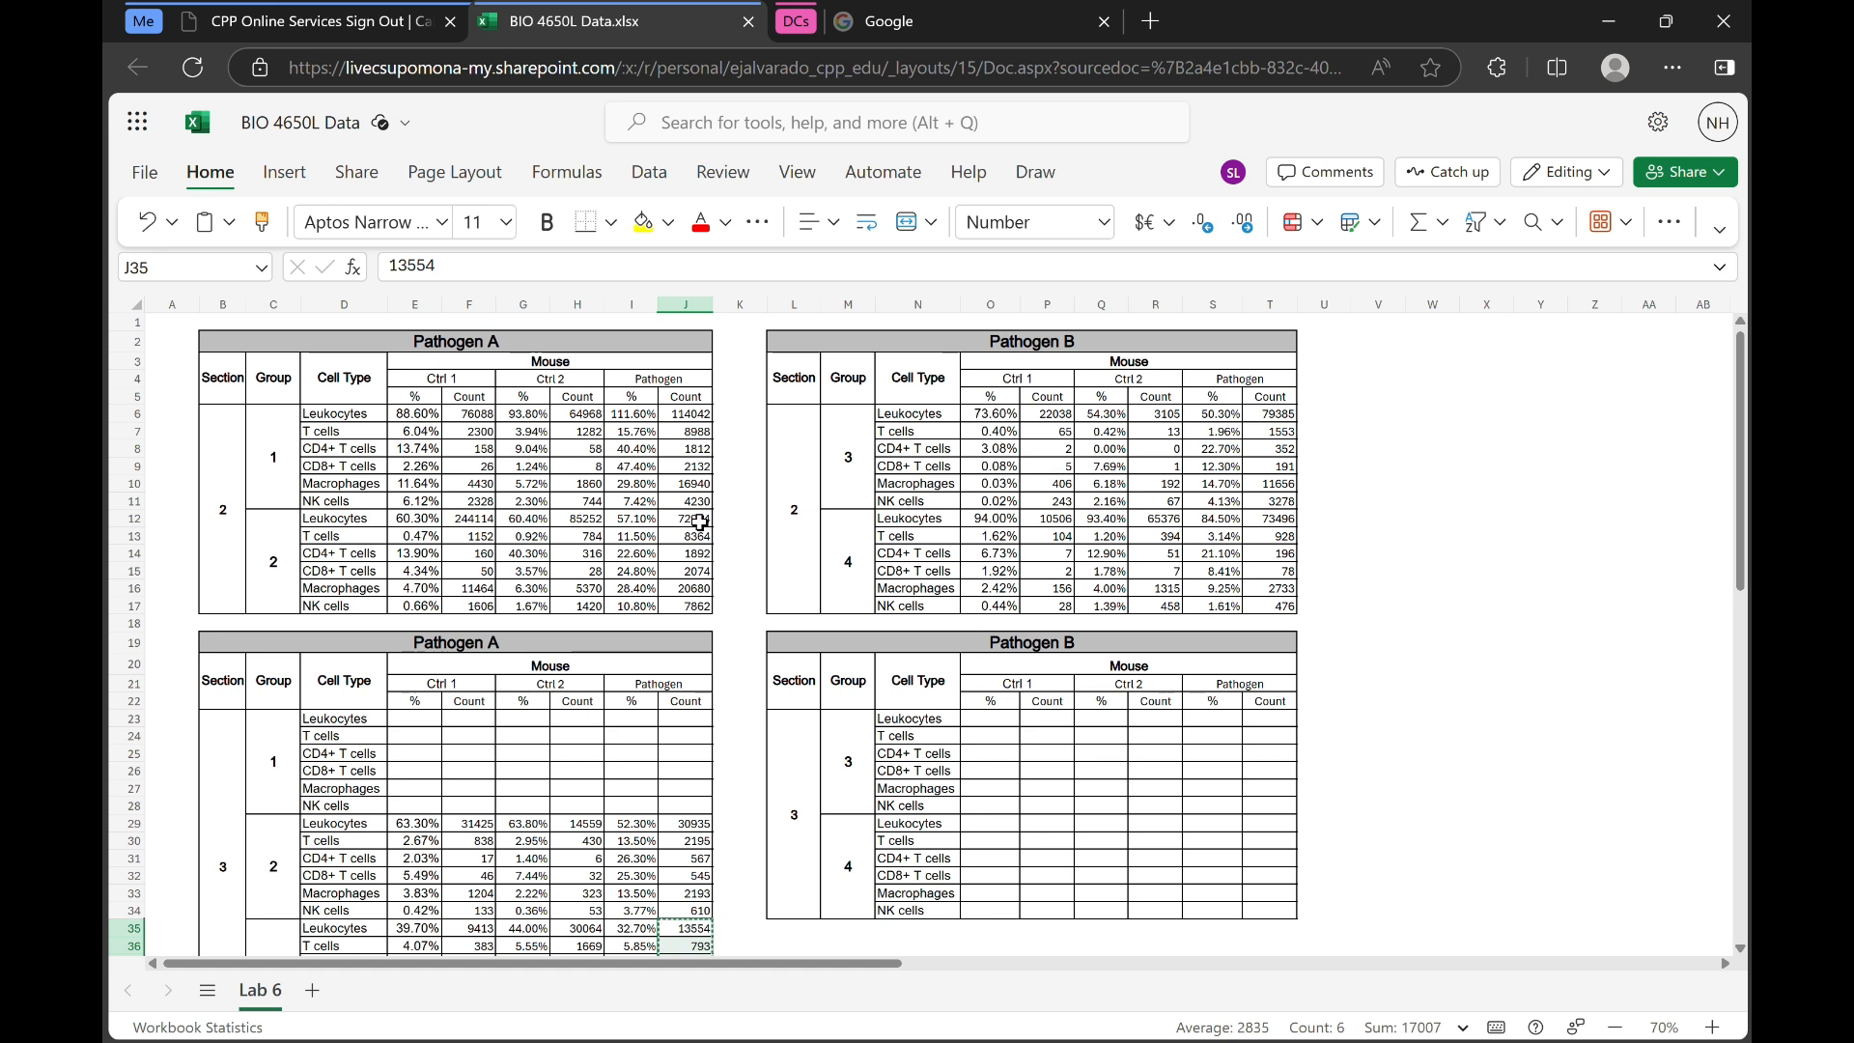
drag(696, 519, 699, 606)
key(ctrl+c)
key(alt+Tab)
click(789, 357)
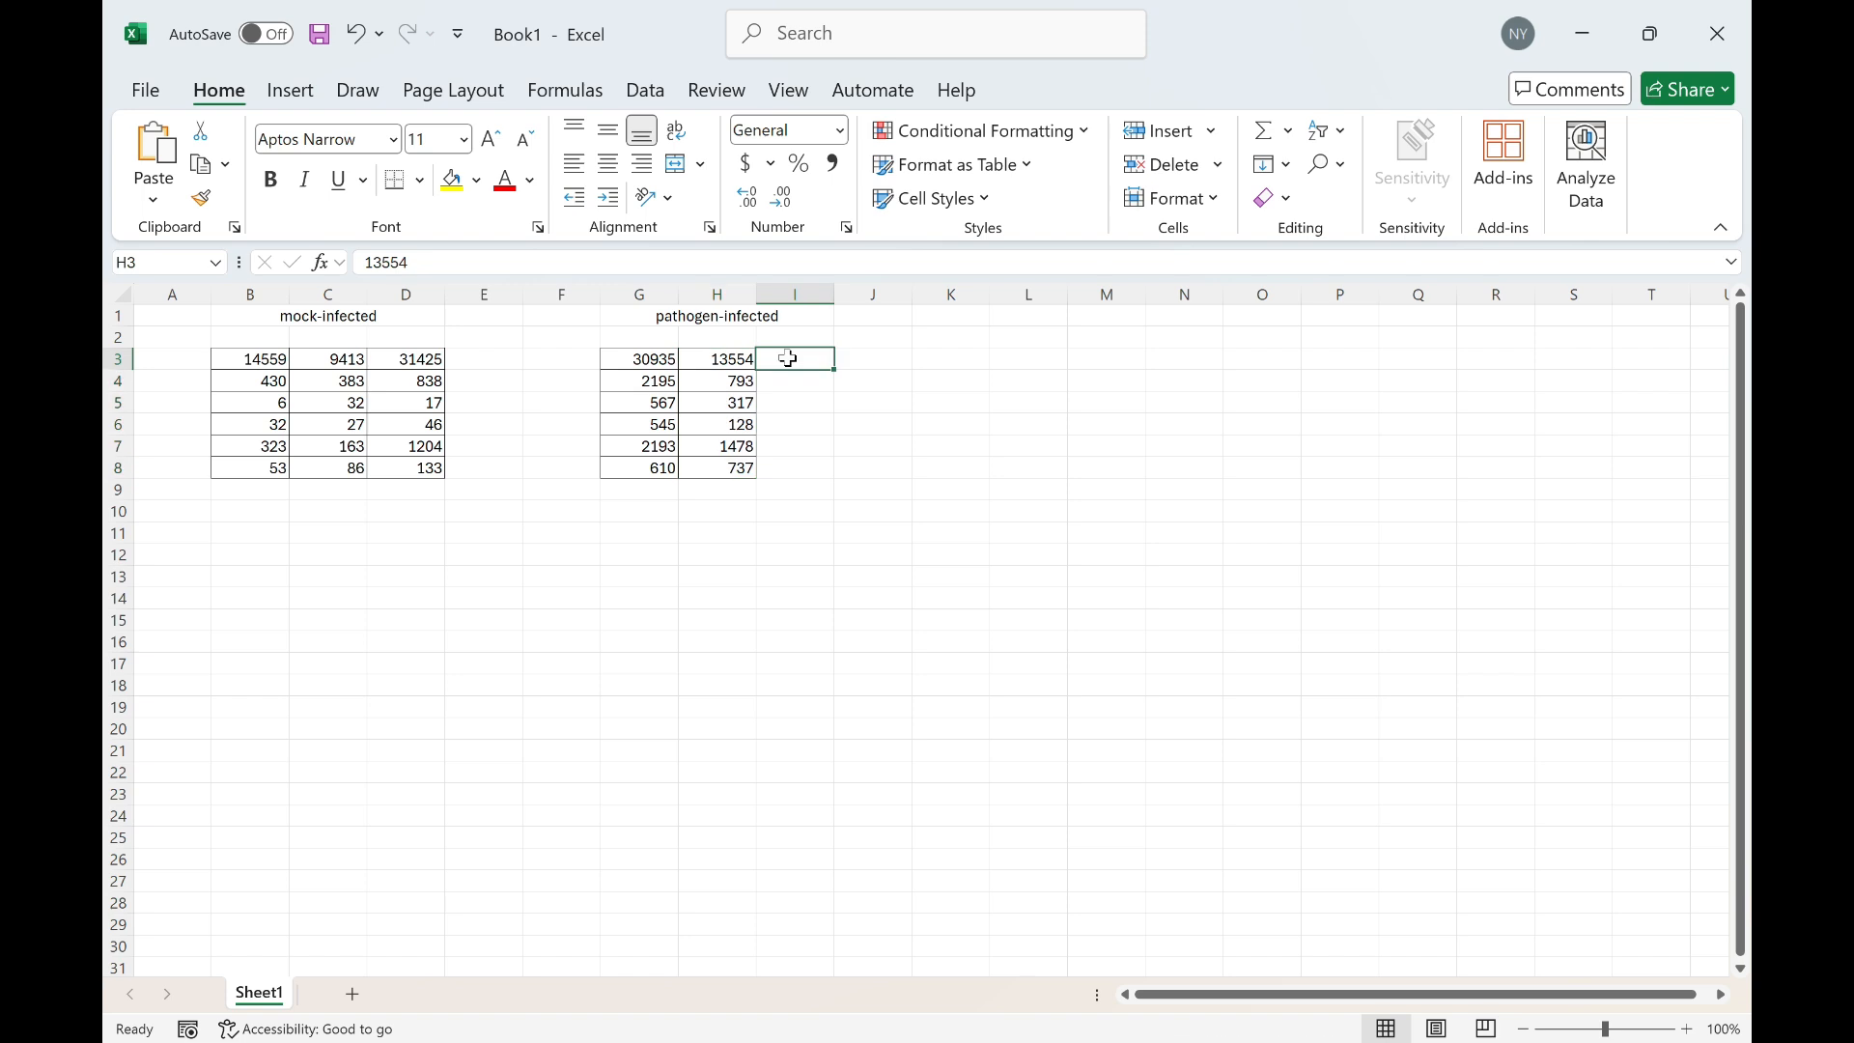
key(ctrl+v)
Number the mock-infected replicate columns 1, 2 and 3 in row 2
click(579, 381)
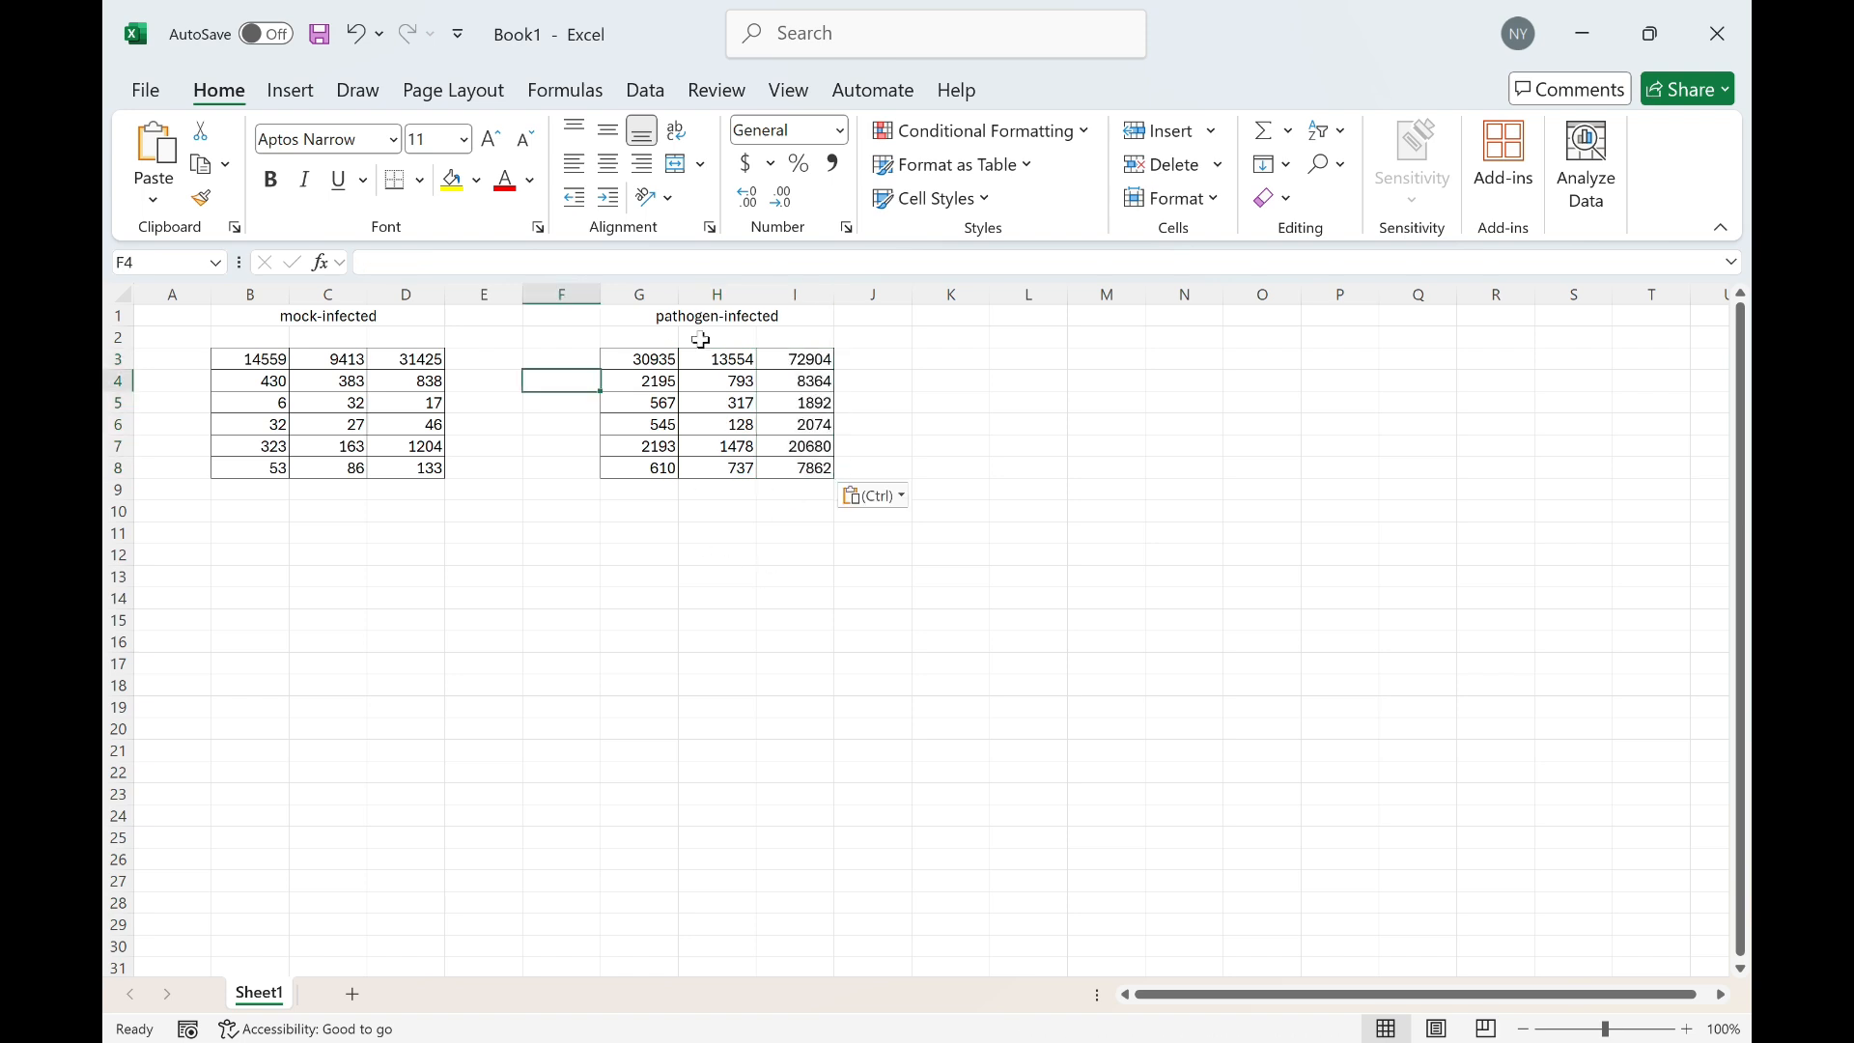
click(228, 341)
text(1)
key(Tab)
text(2)
key(Tab)
text(3)
Number the pathogen-infected replicate columns 1, 2 and 3 in row 2
click(645, 339)
text(1)
key(Tab)
text(2)
key(Tab)
text(3)
key(Tab)
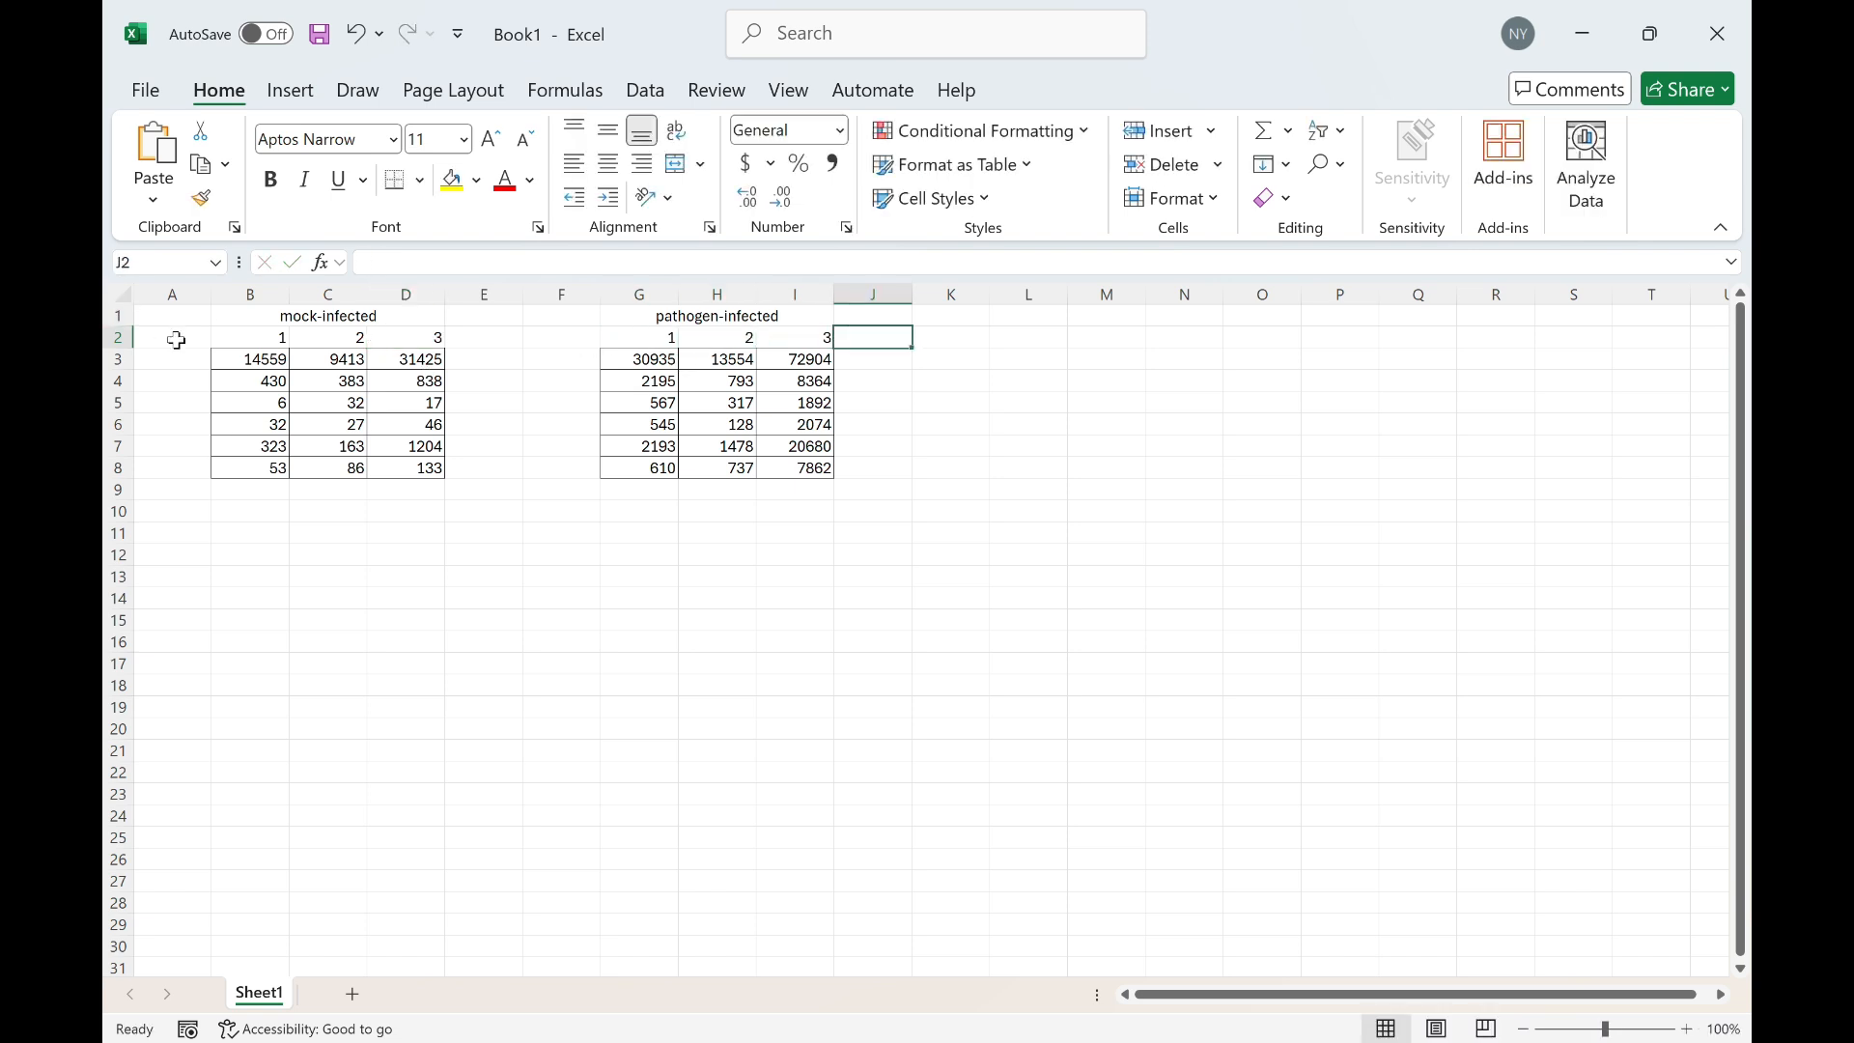
Copy the cell type labels into A3:A8 of the new workbook and widen column A to fit them
click(193, 357)
key(alt+Tab)
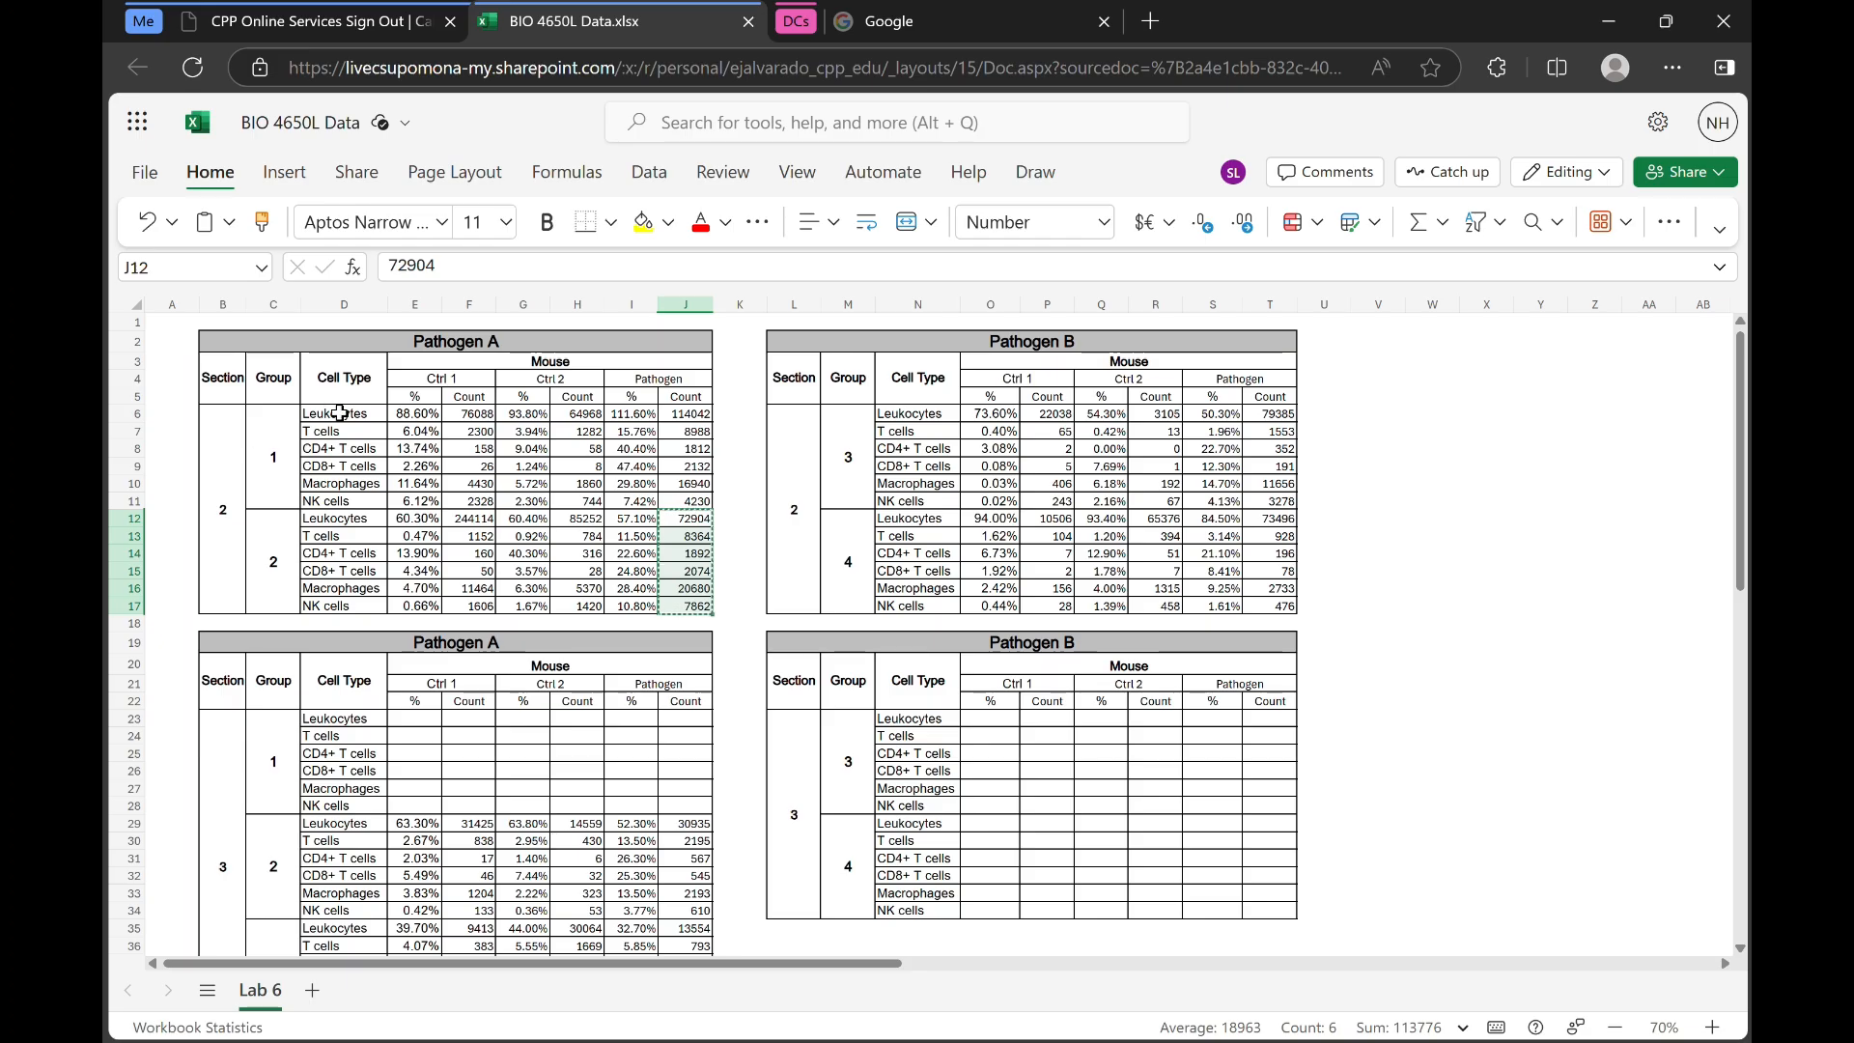
drag(340, 829, 363, 909)
key(ctrl+c)
key(alt+Tab)
key(ctrl+v)
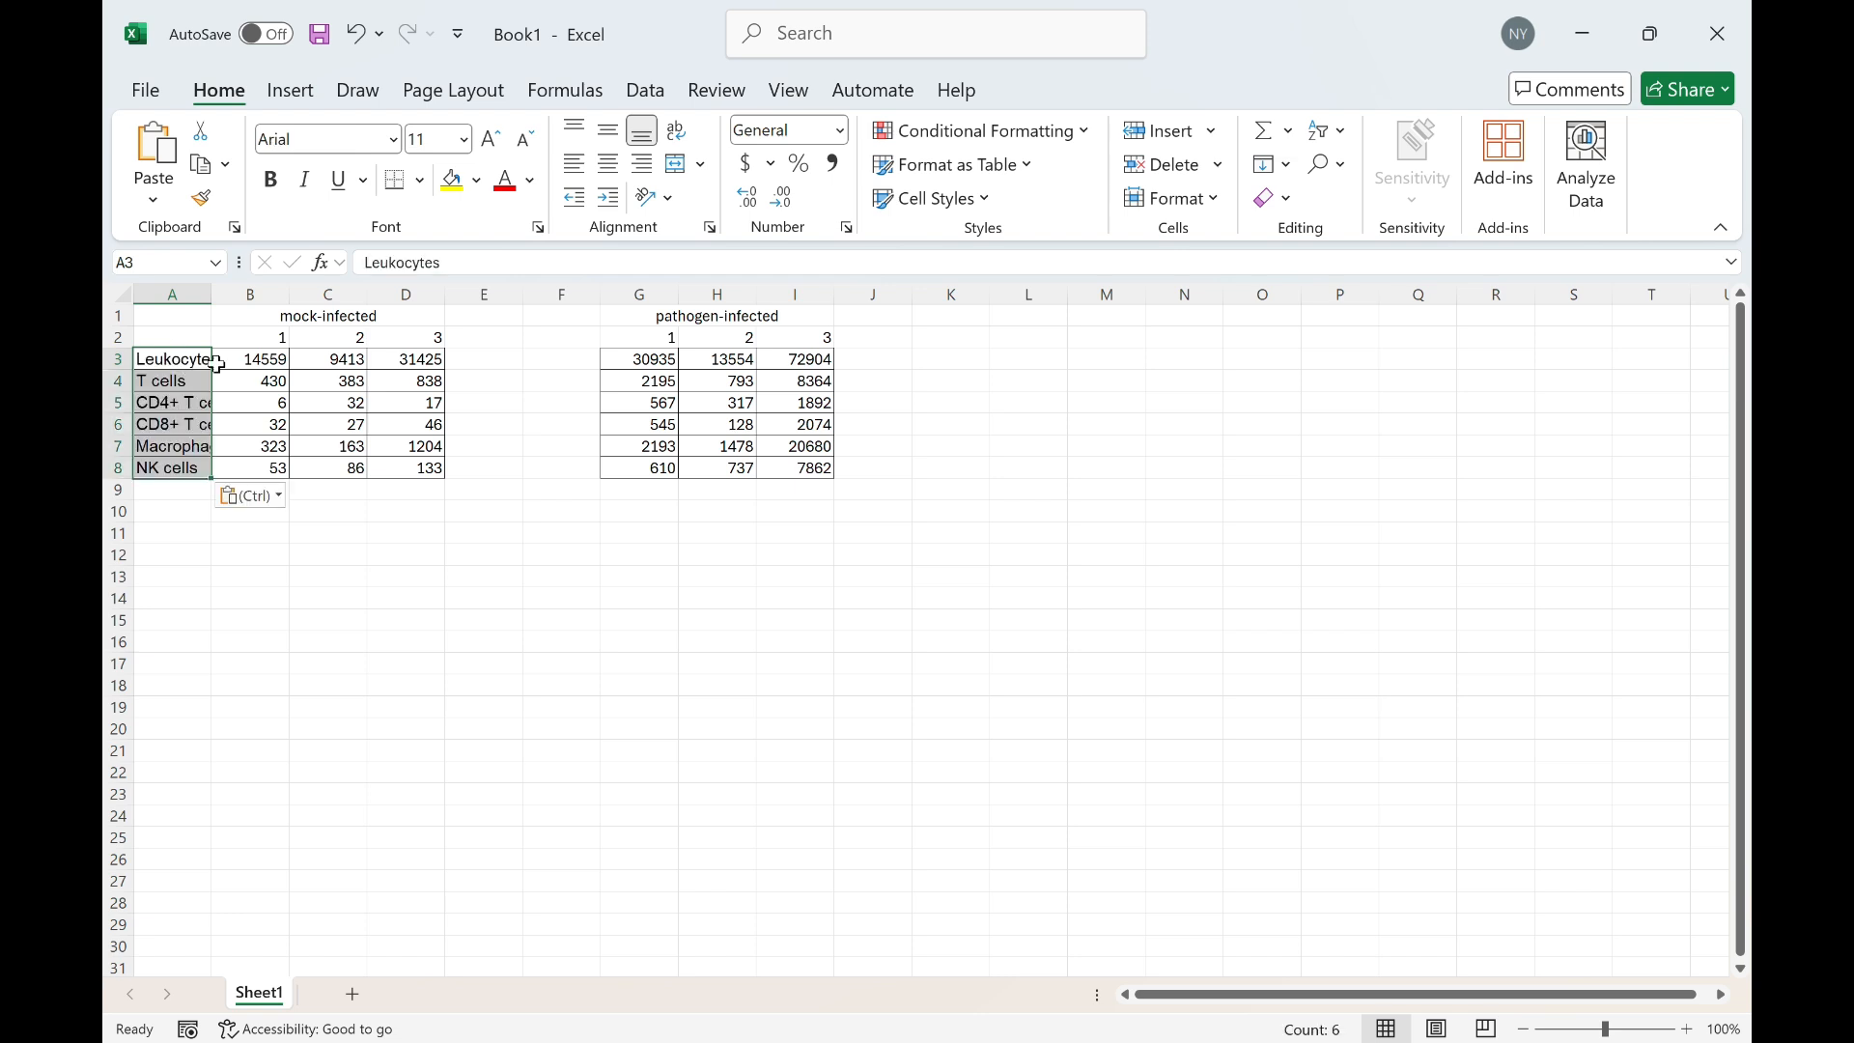
drag(212, 292, 243, 292)
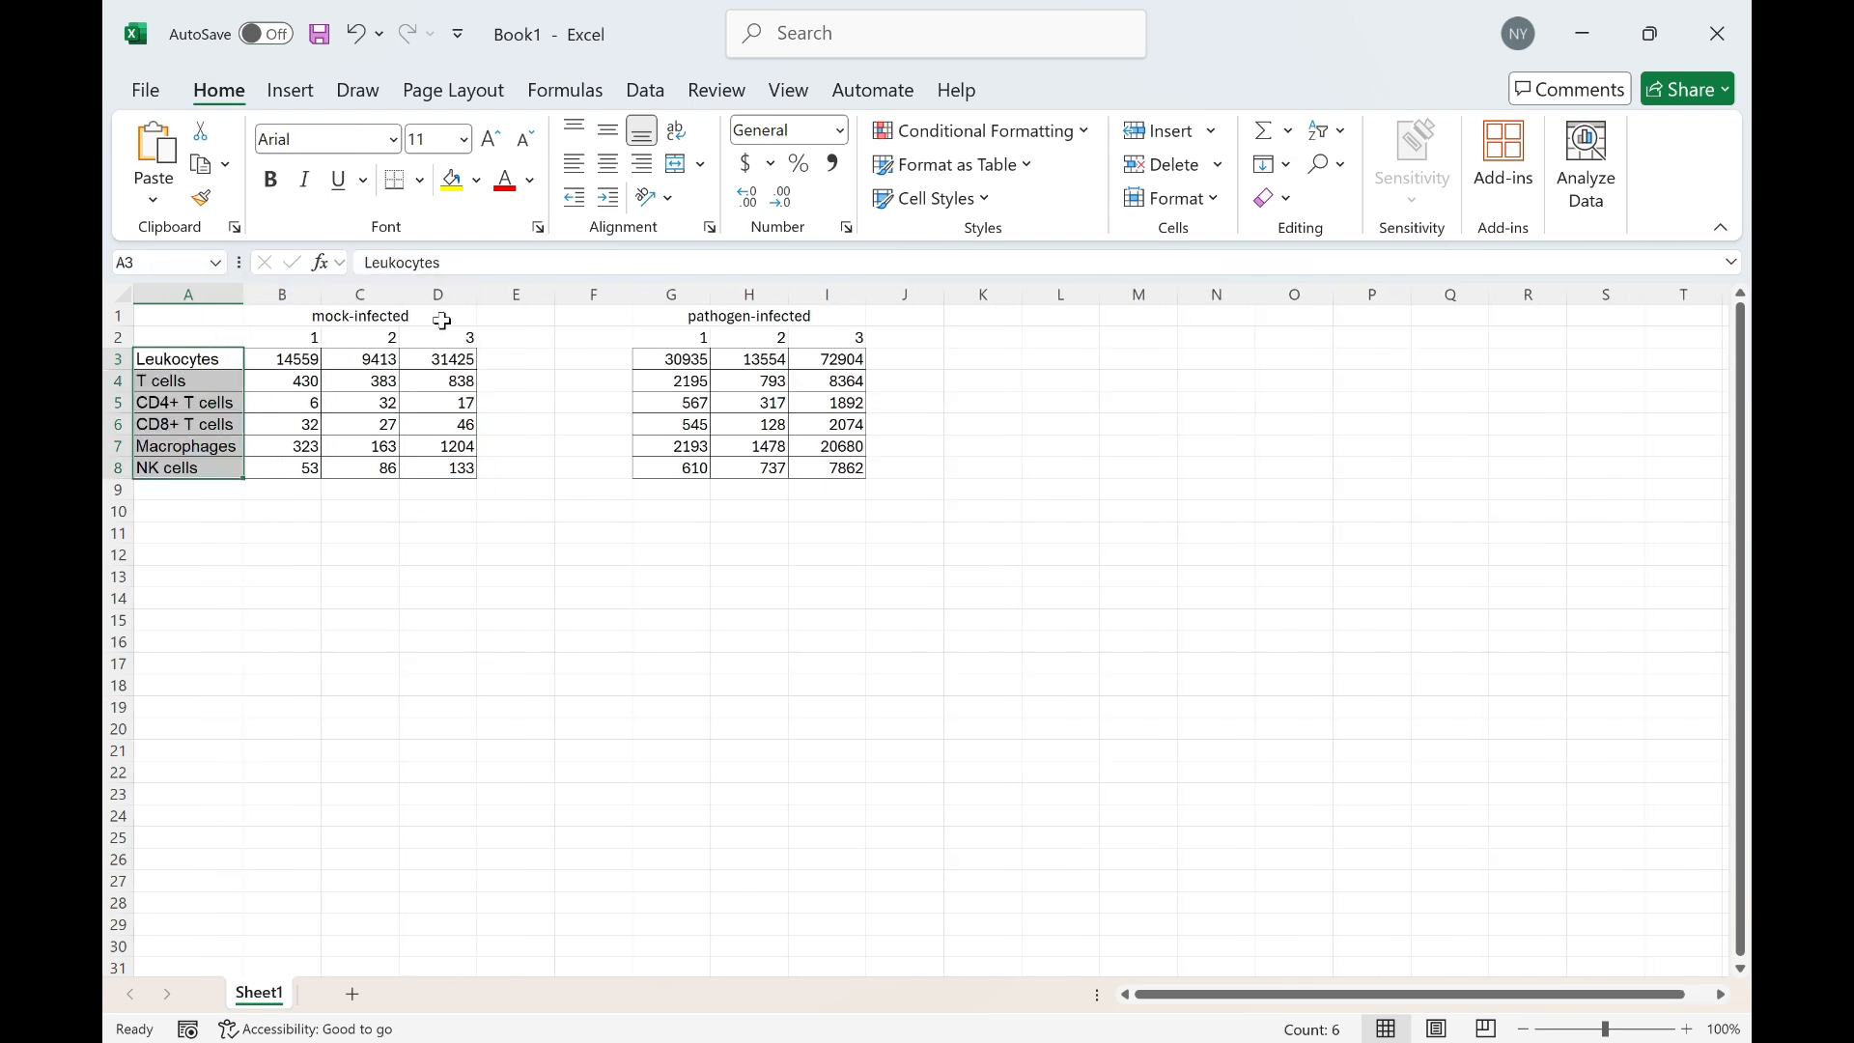
Label E2 and J2 as avg and center-align the row 2 headers from B2 to J2
click(512, 336)
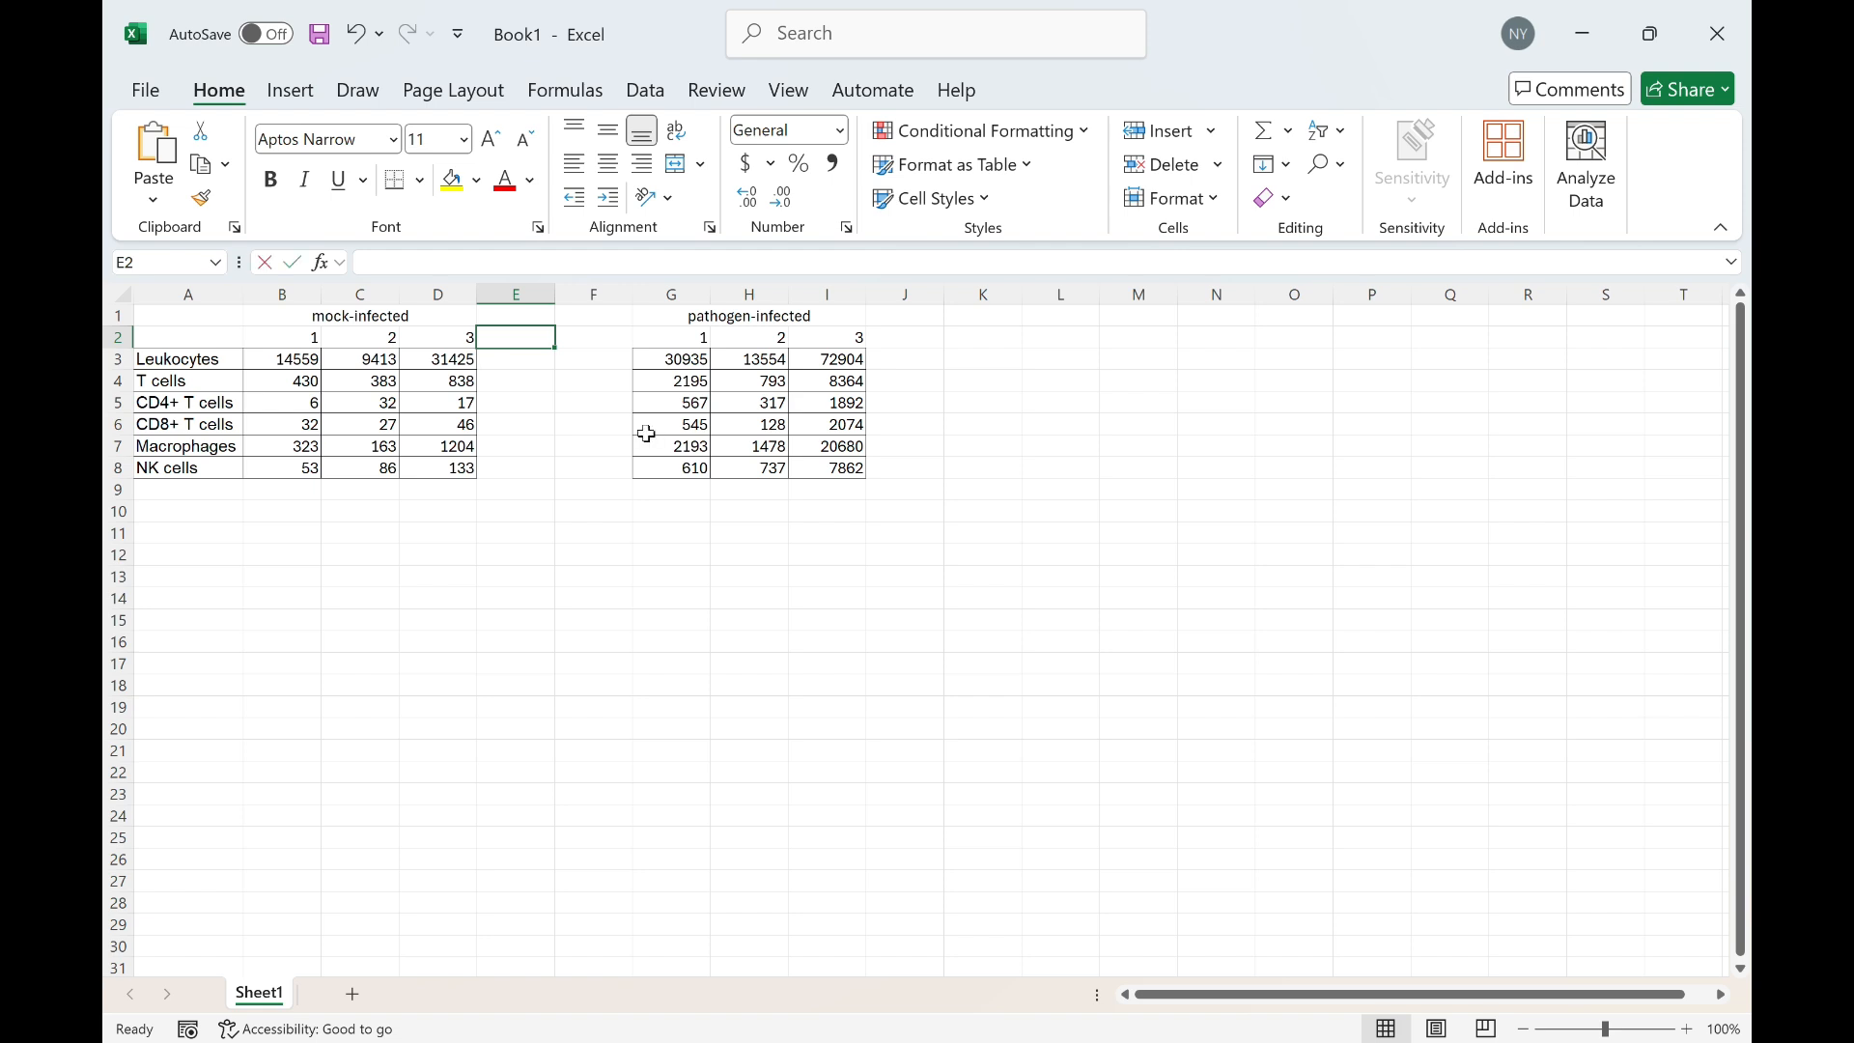
text(avg)
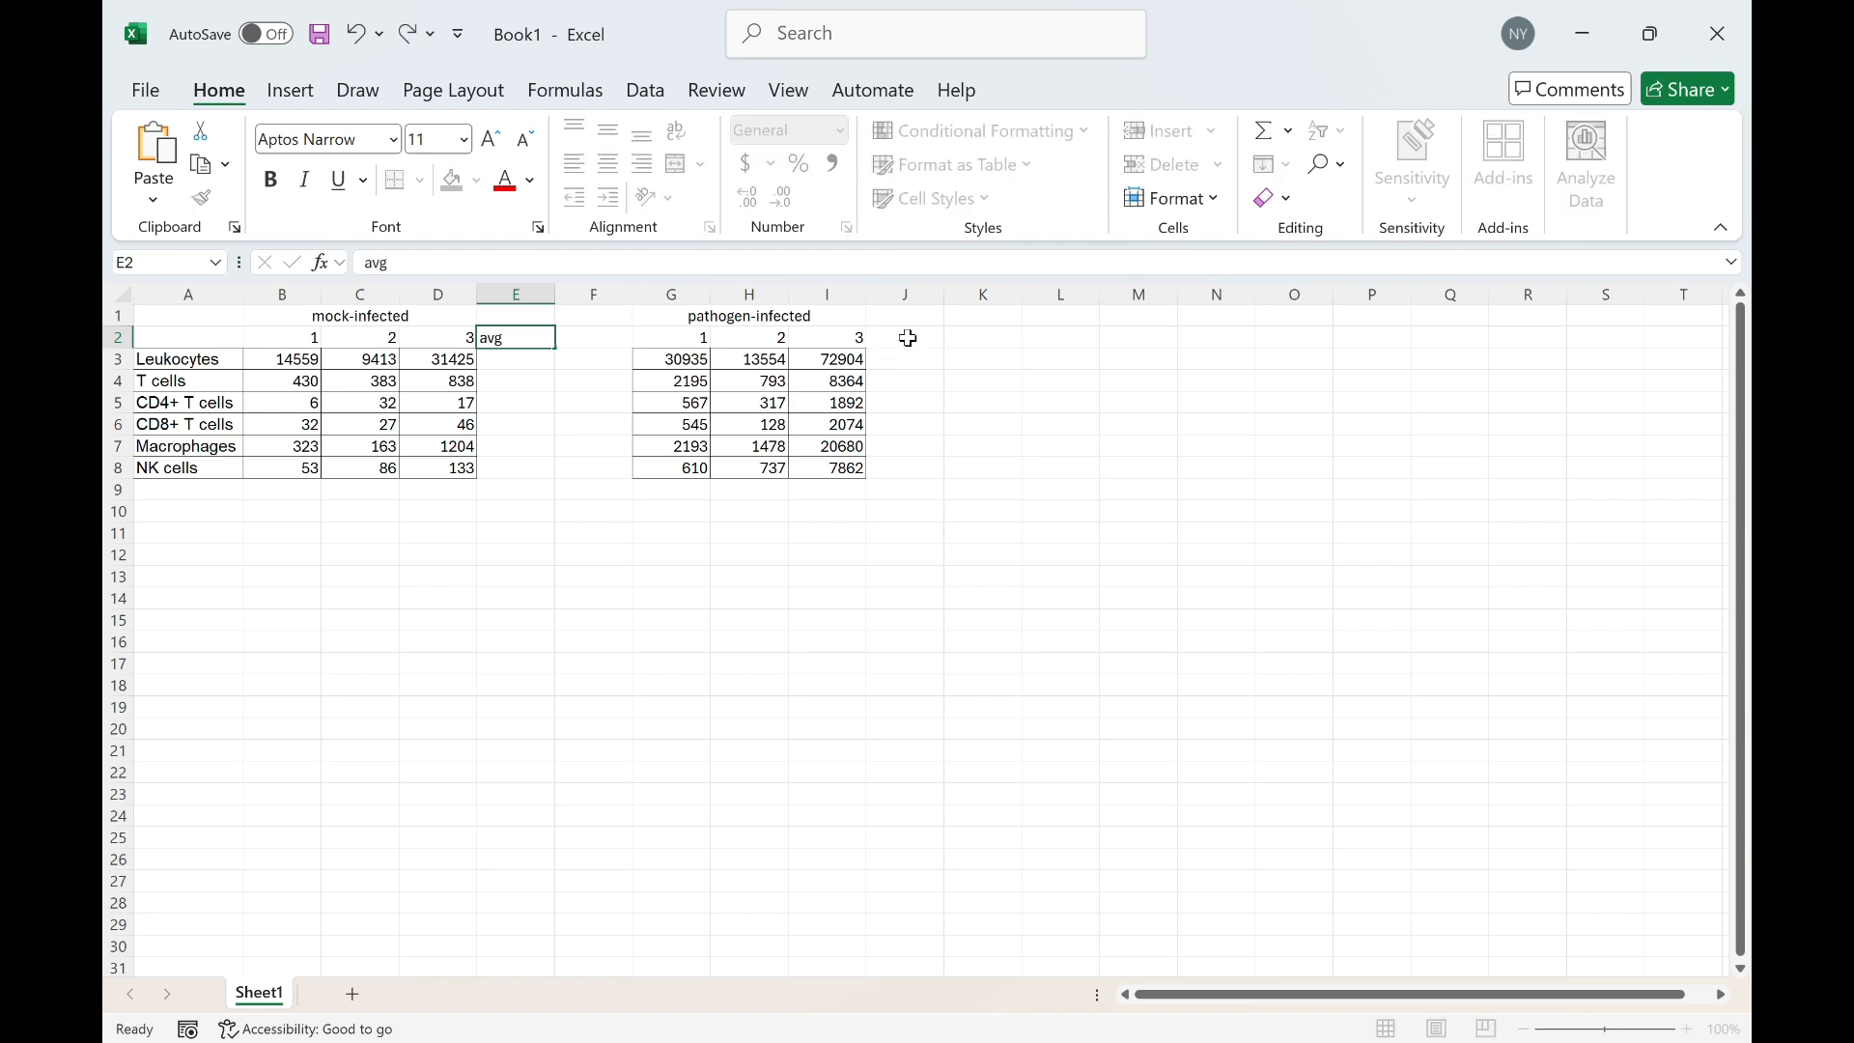
click(907, 337)
text(avg)
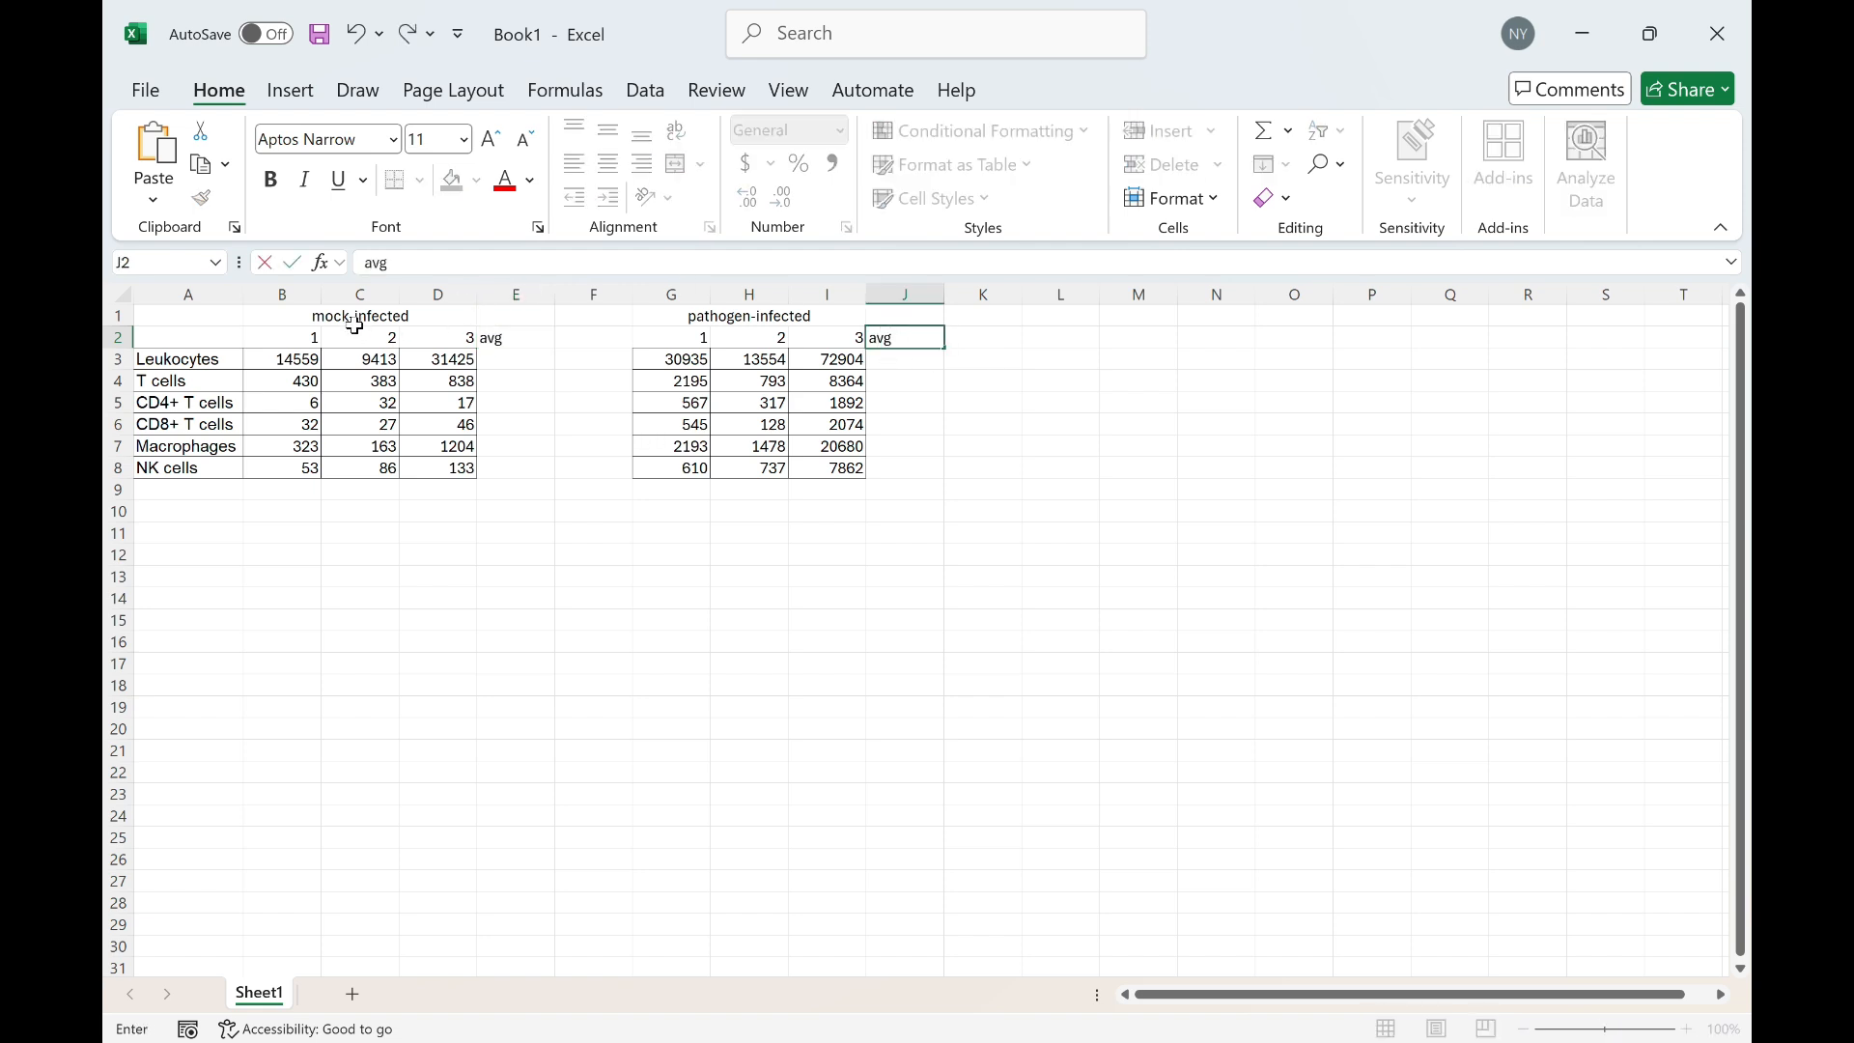
drag(274, 340, 907, 338)
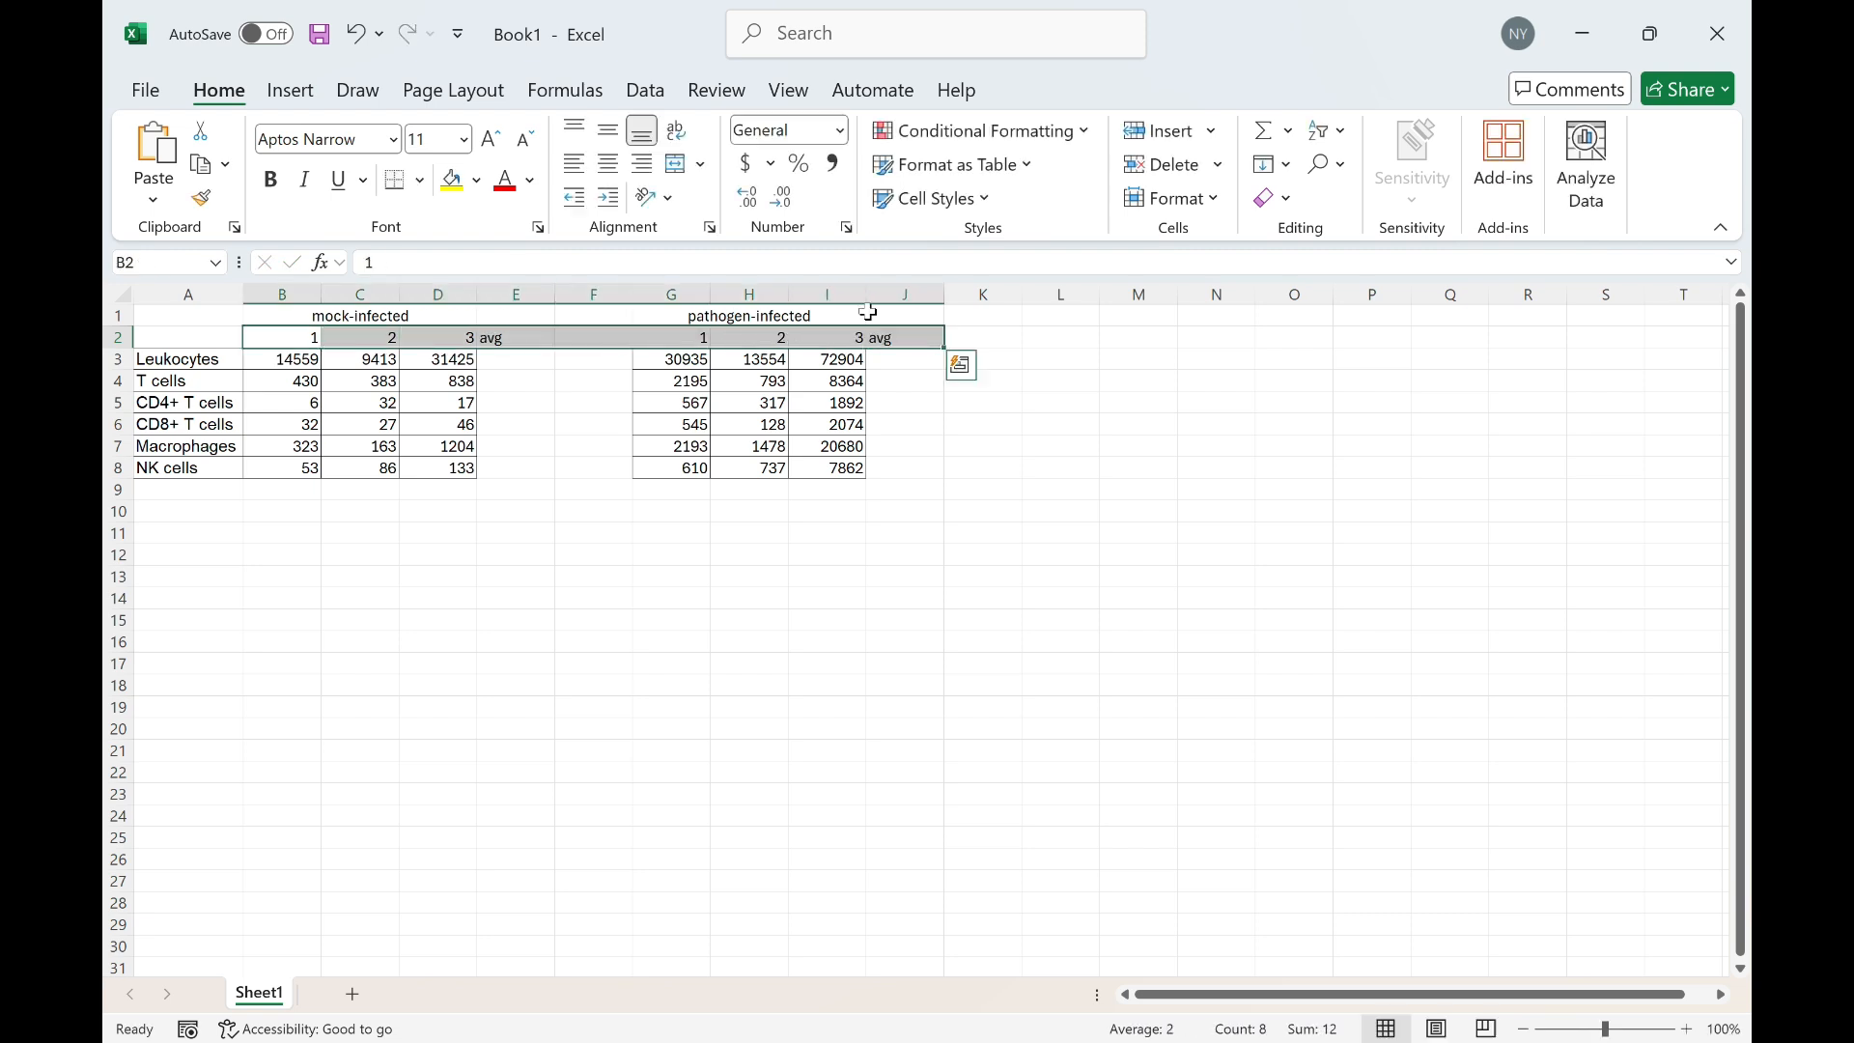
click(607, 166)
Enter =AVERAGE(B3:D3) in E3 and fill it down through E8
click(522, 359)
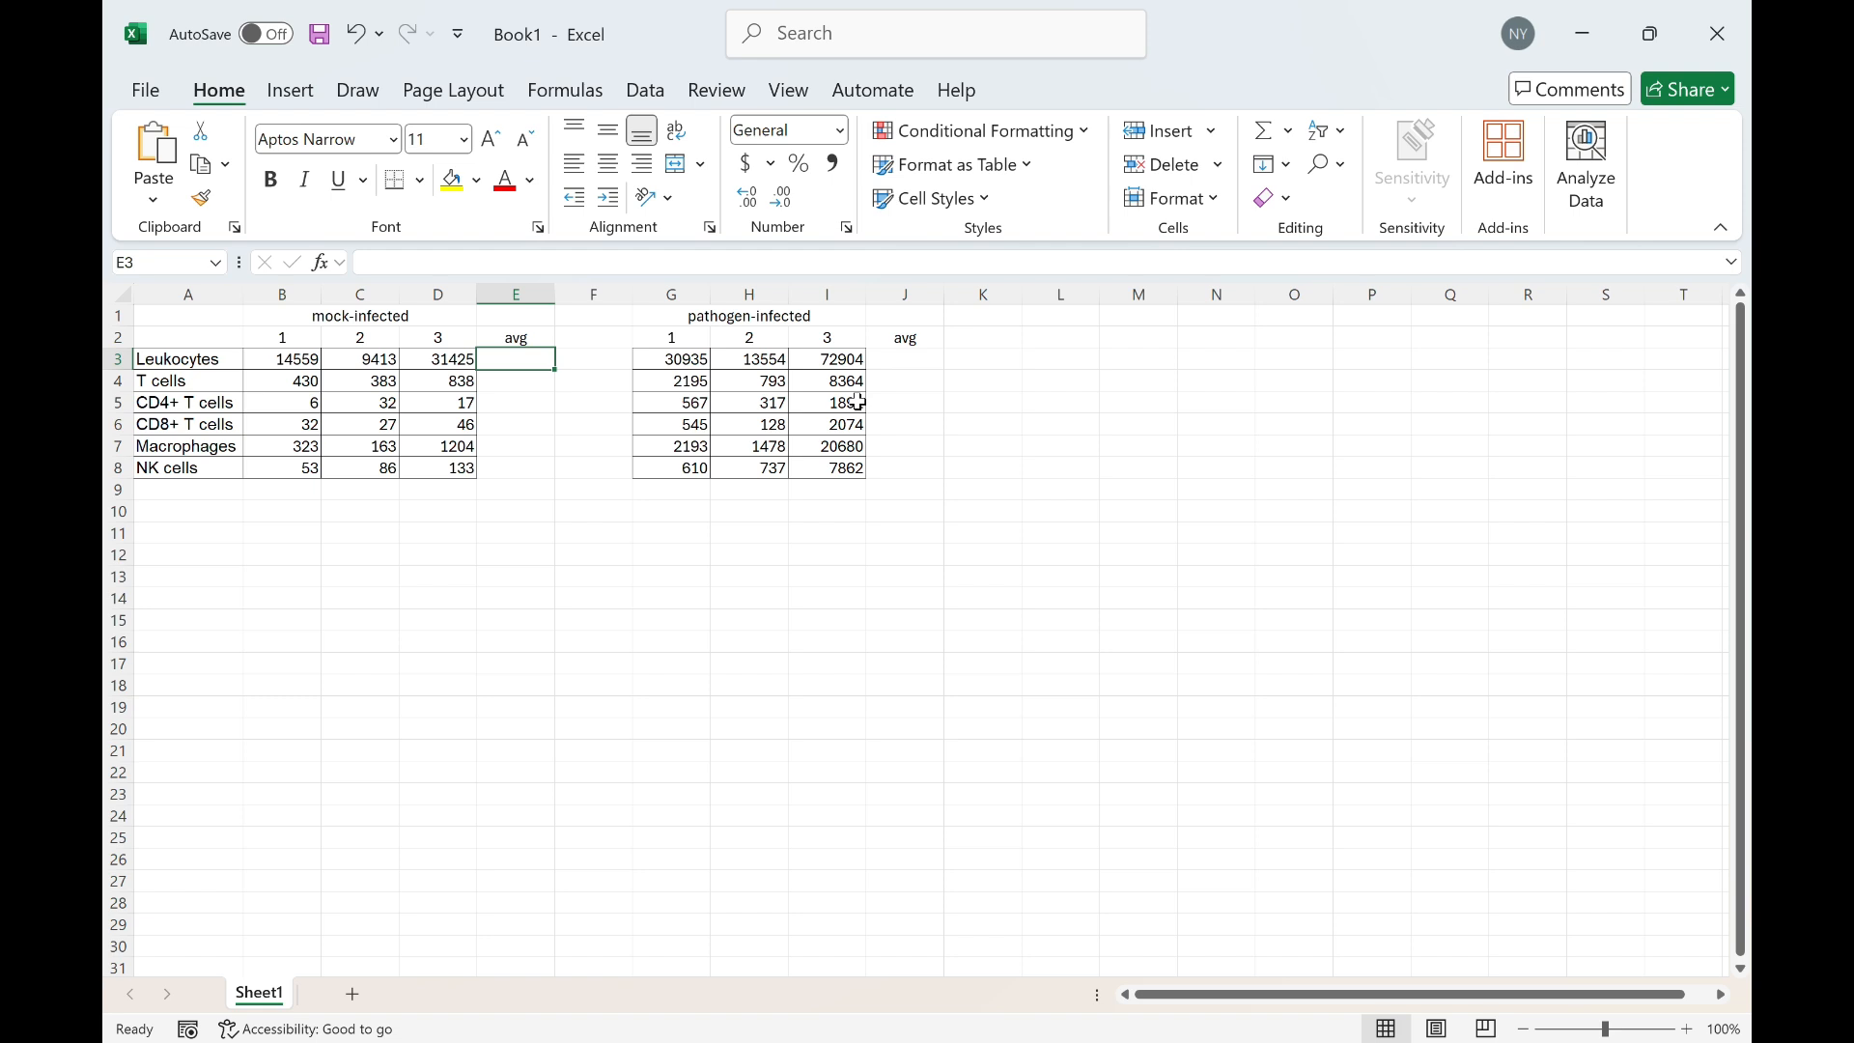
text(=aver)
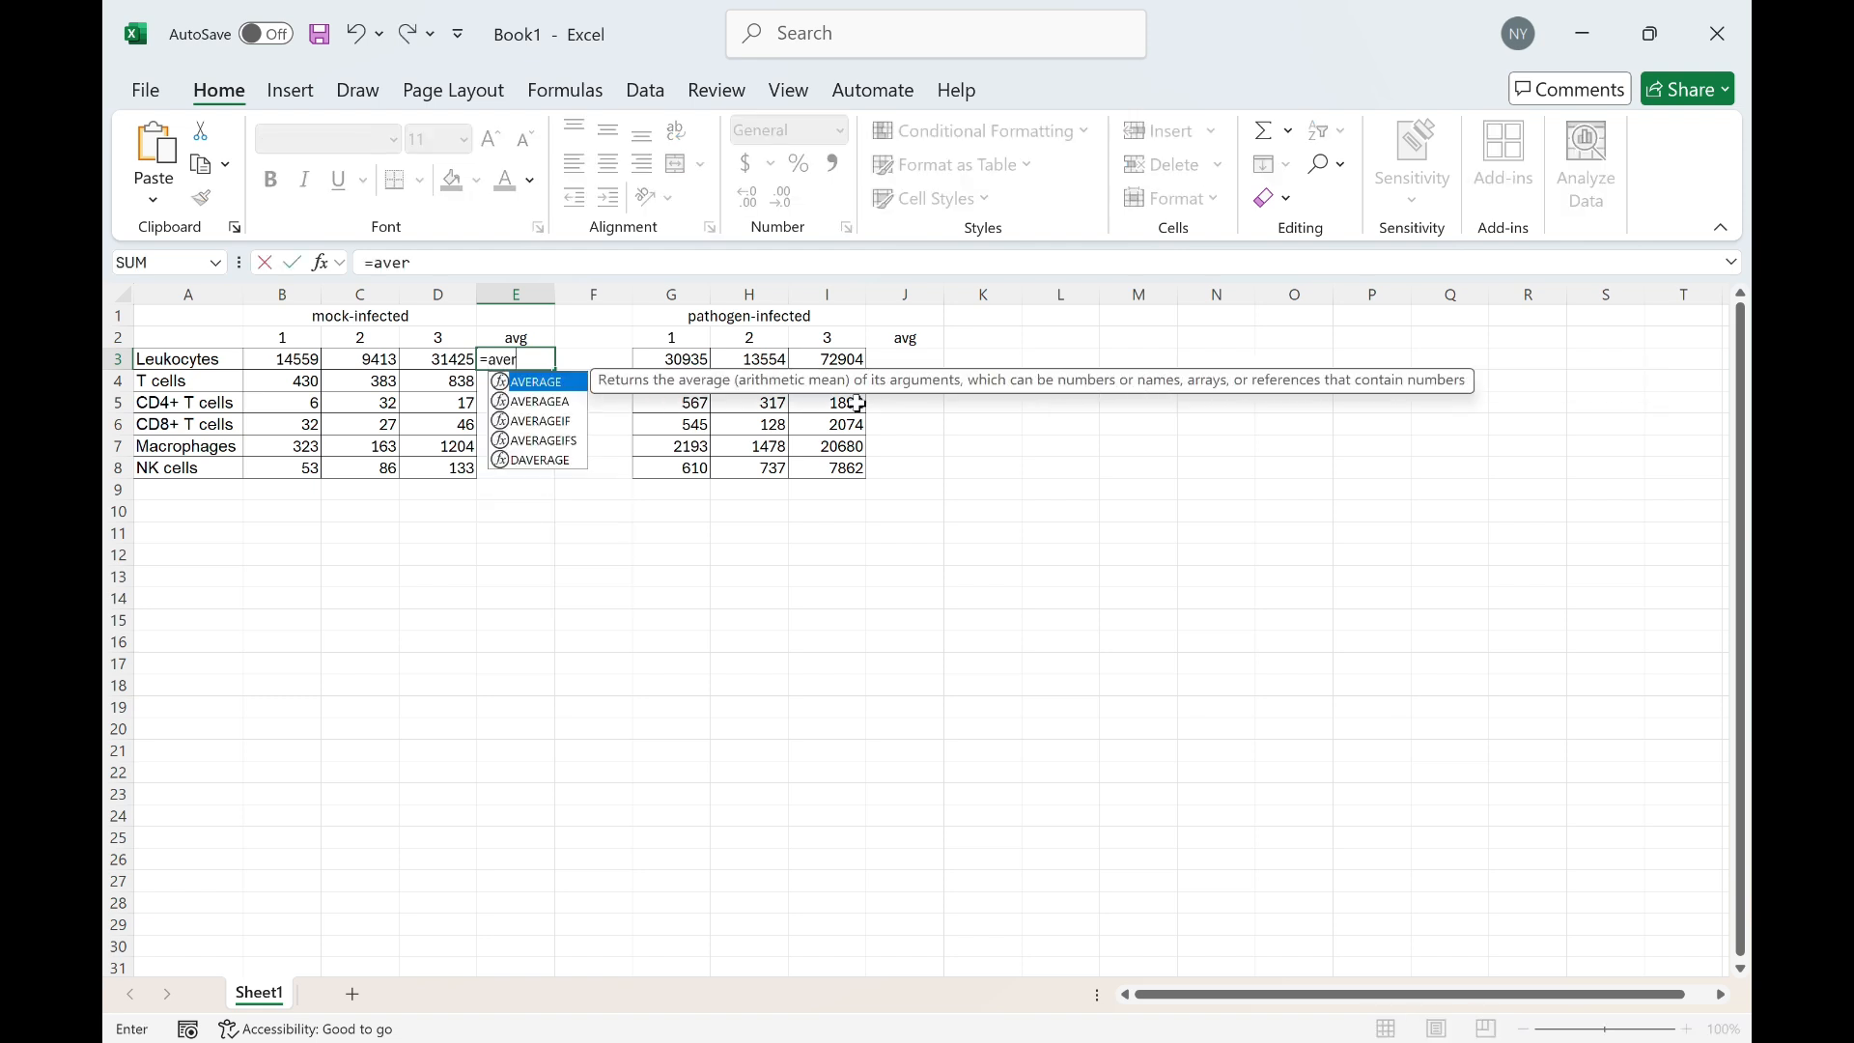
double_click(550, 384)
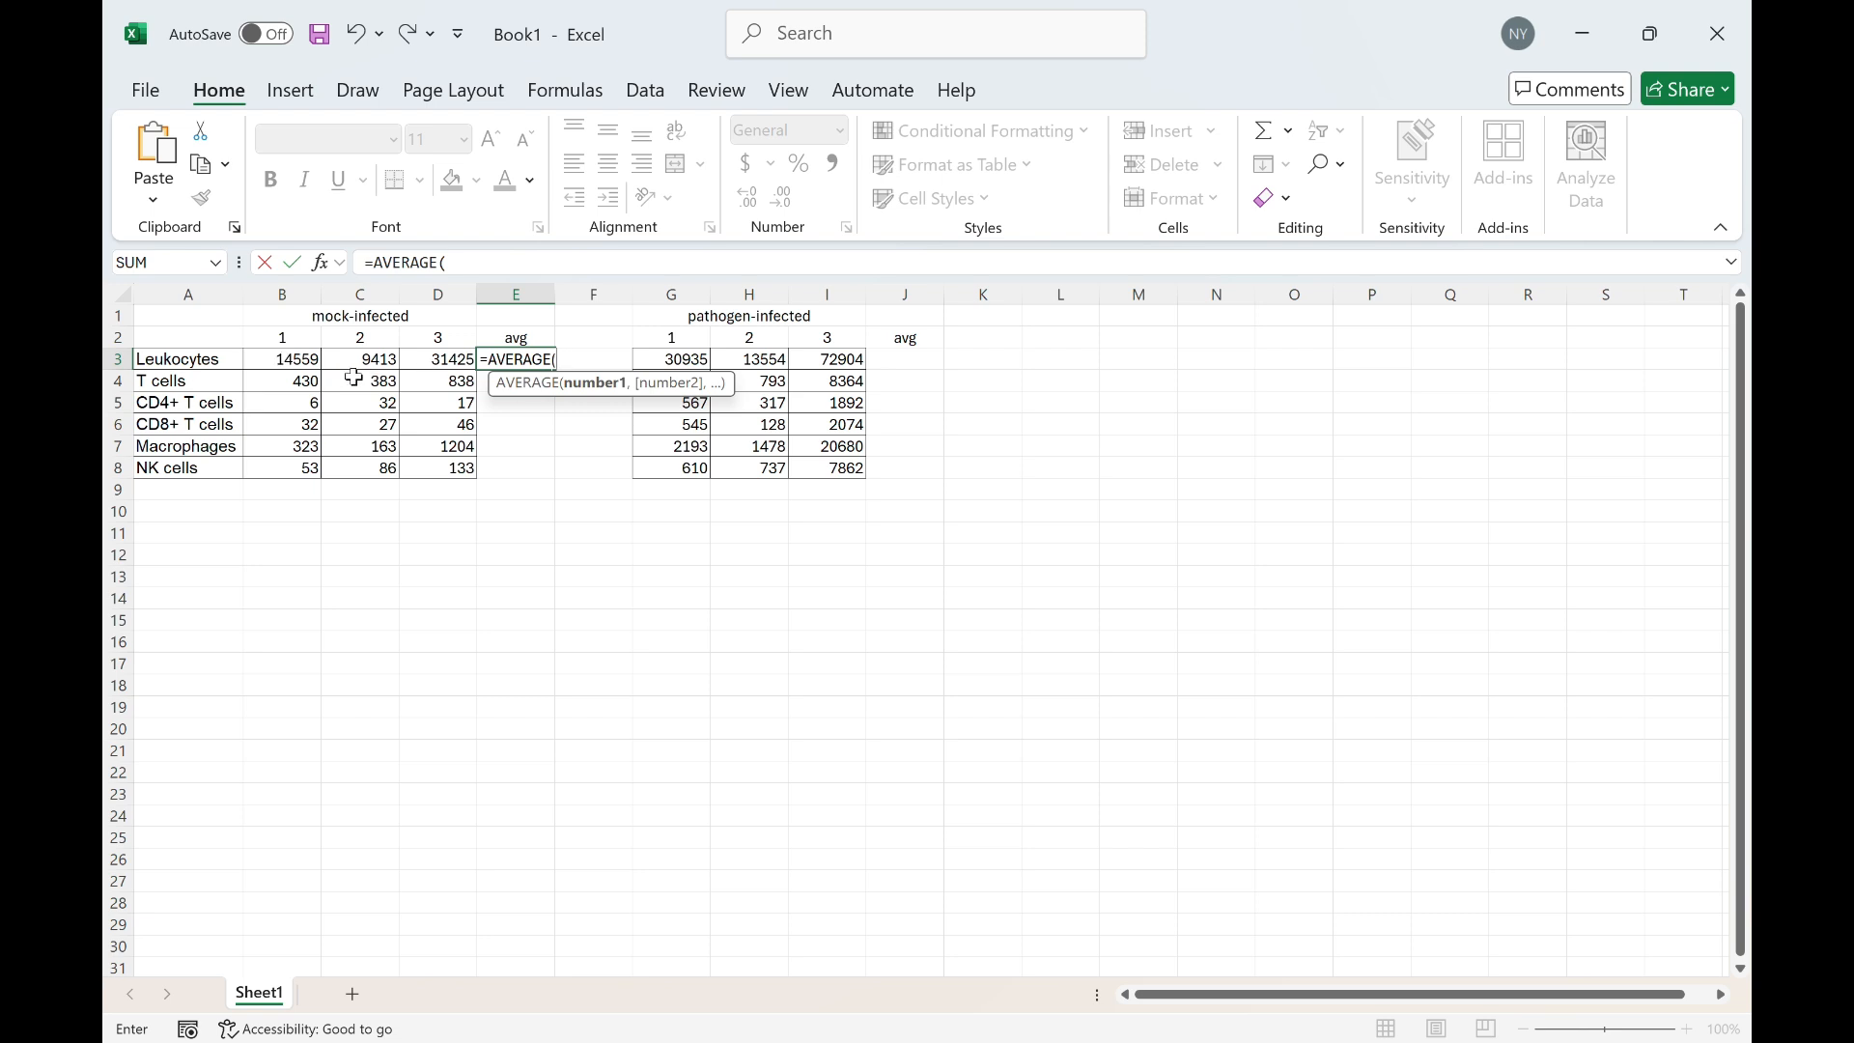
drag(277, 359, 445, 362)
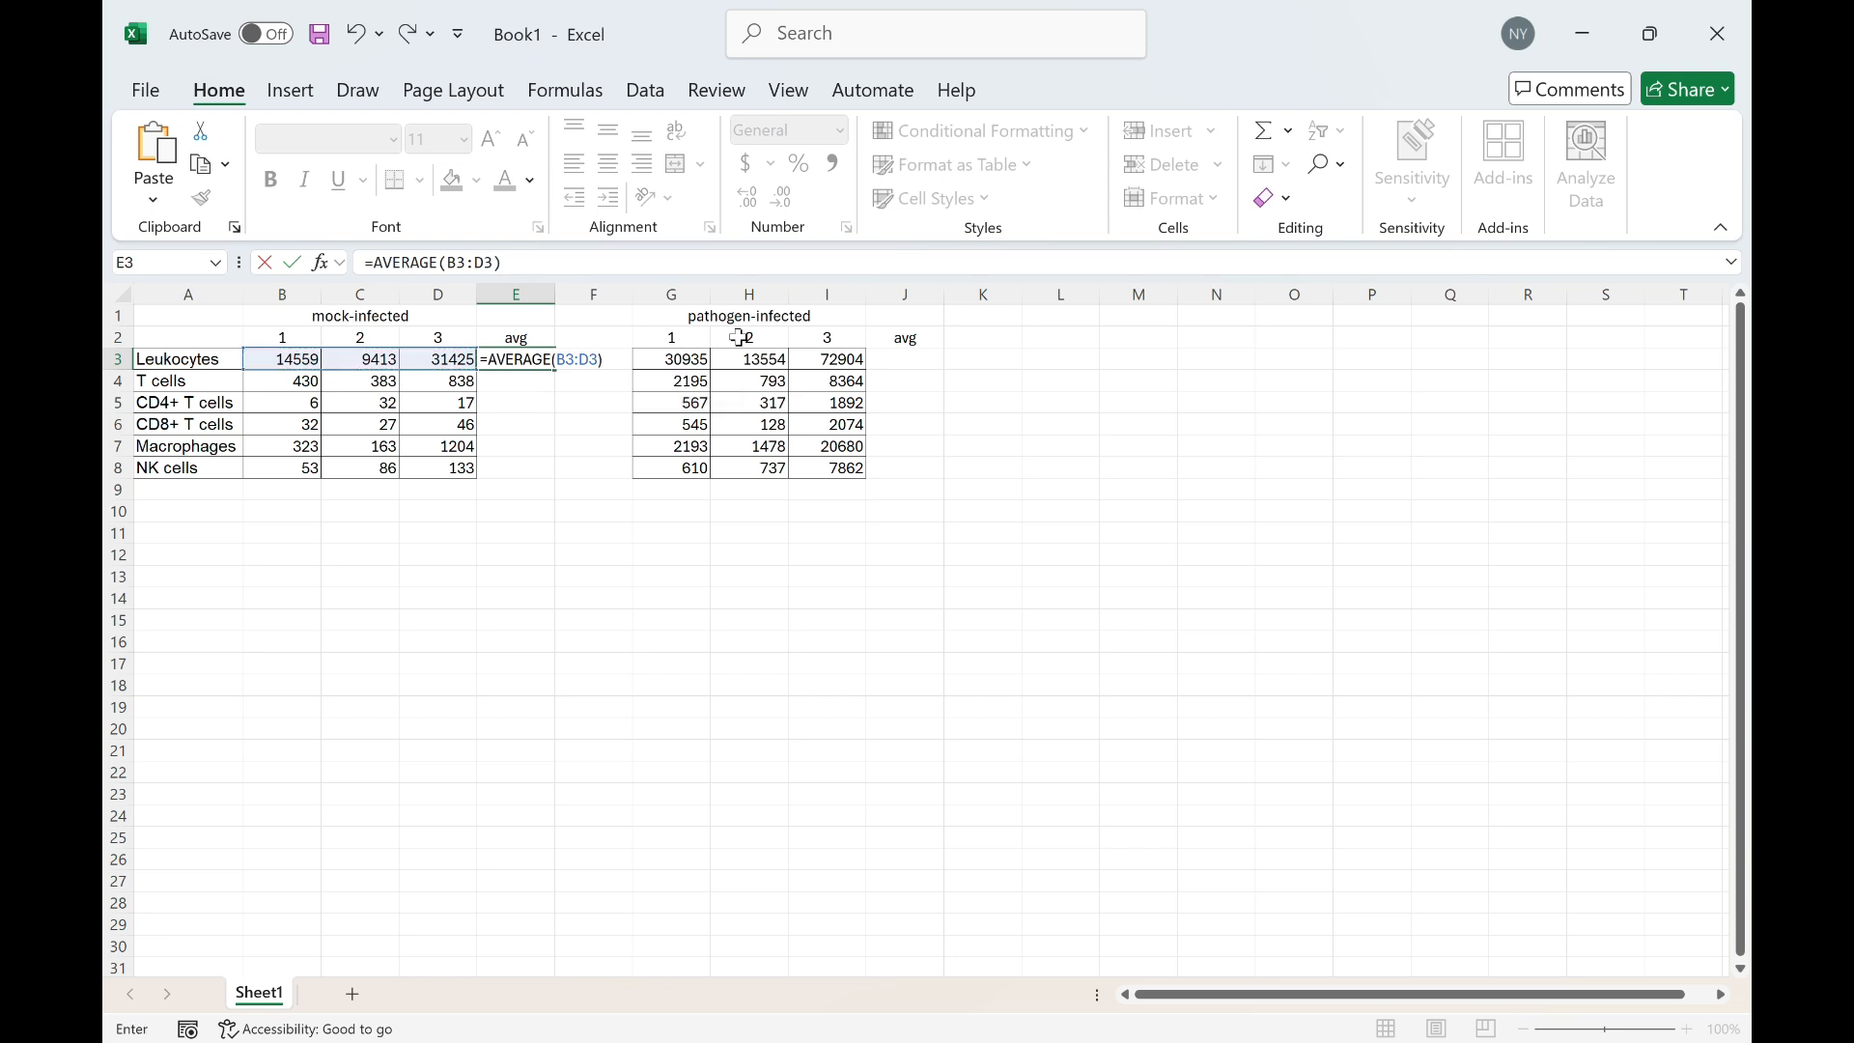
key(Return)
click(529, 358)
drag(554, 368, 554, 469)
Copy the E3 average formula into J3 and fill it down through J8 for the pathogen-infected replicates
click(521, 383)
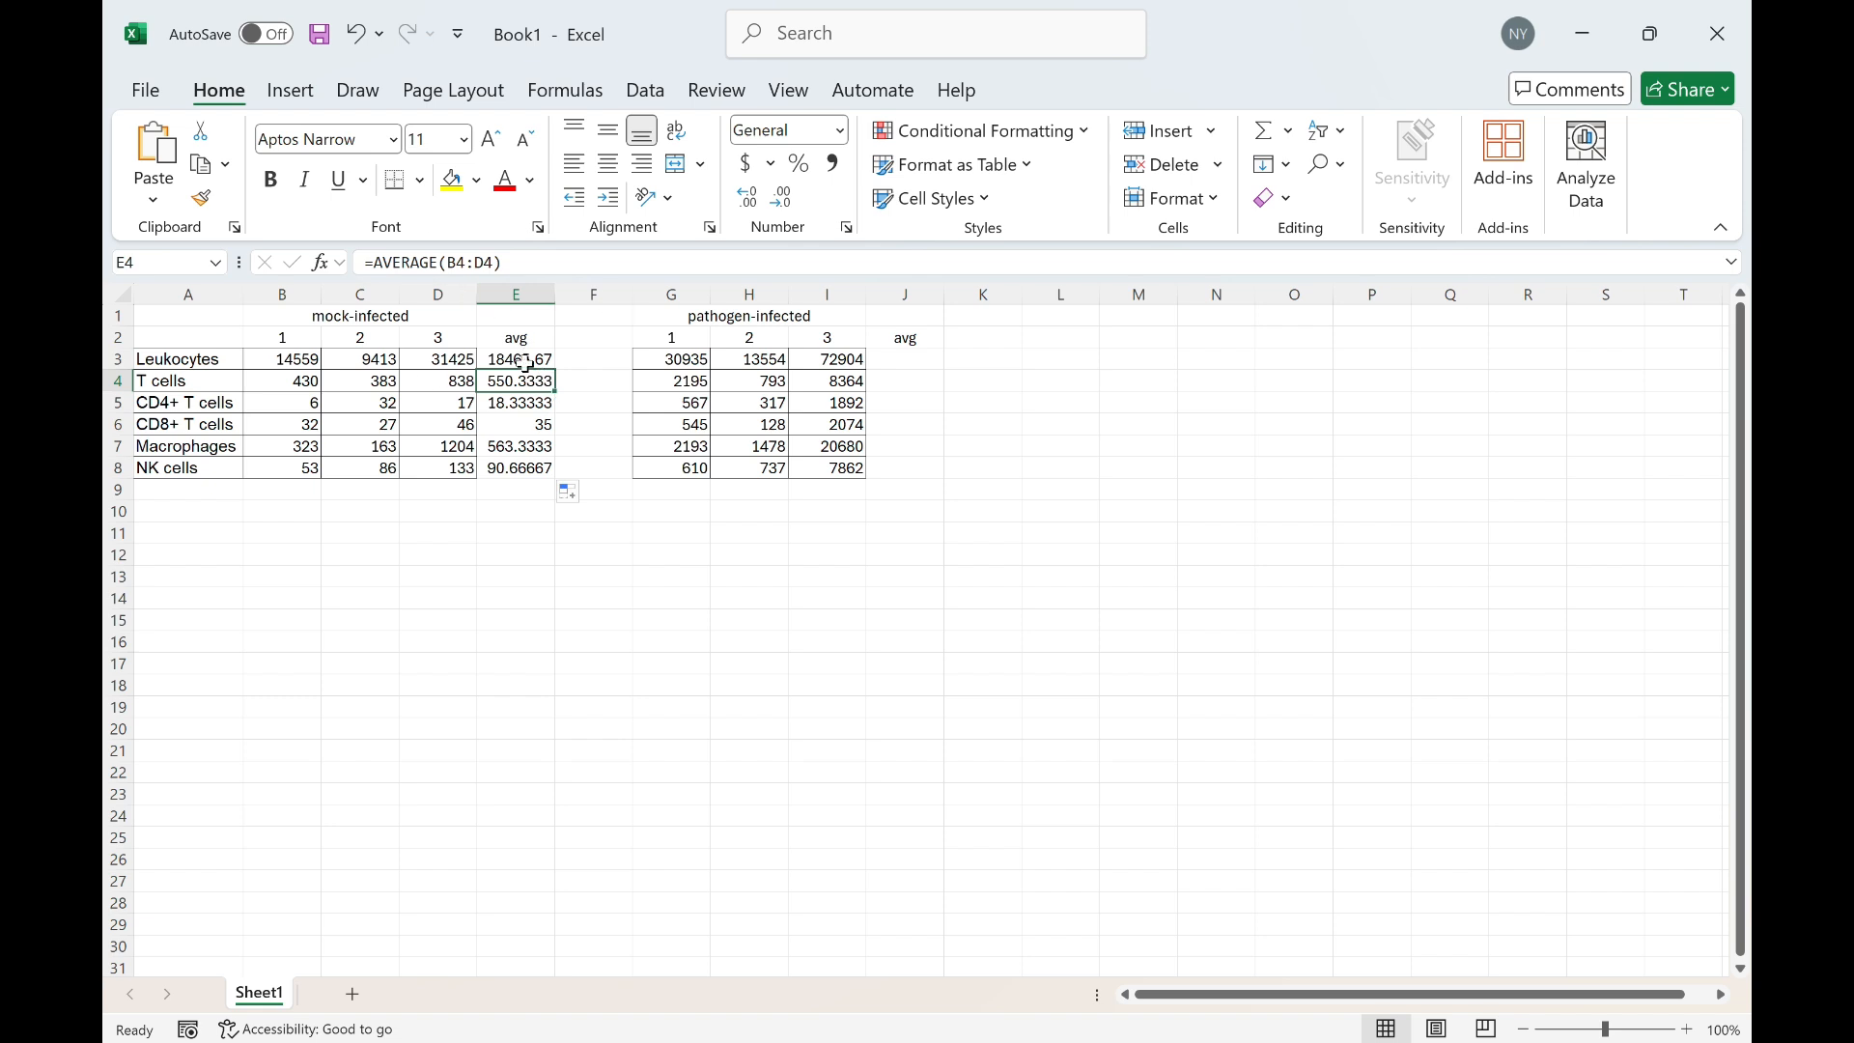
click(526, 364)
key(ctrl+c)
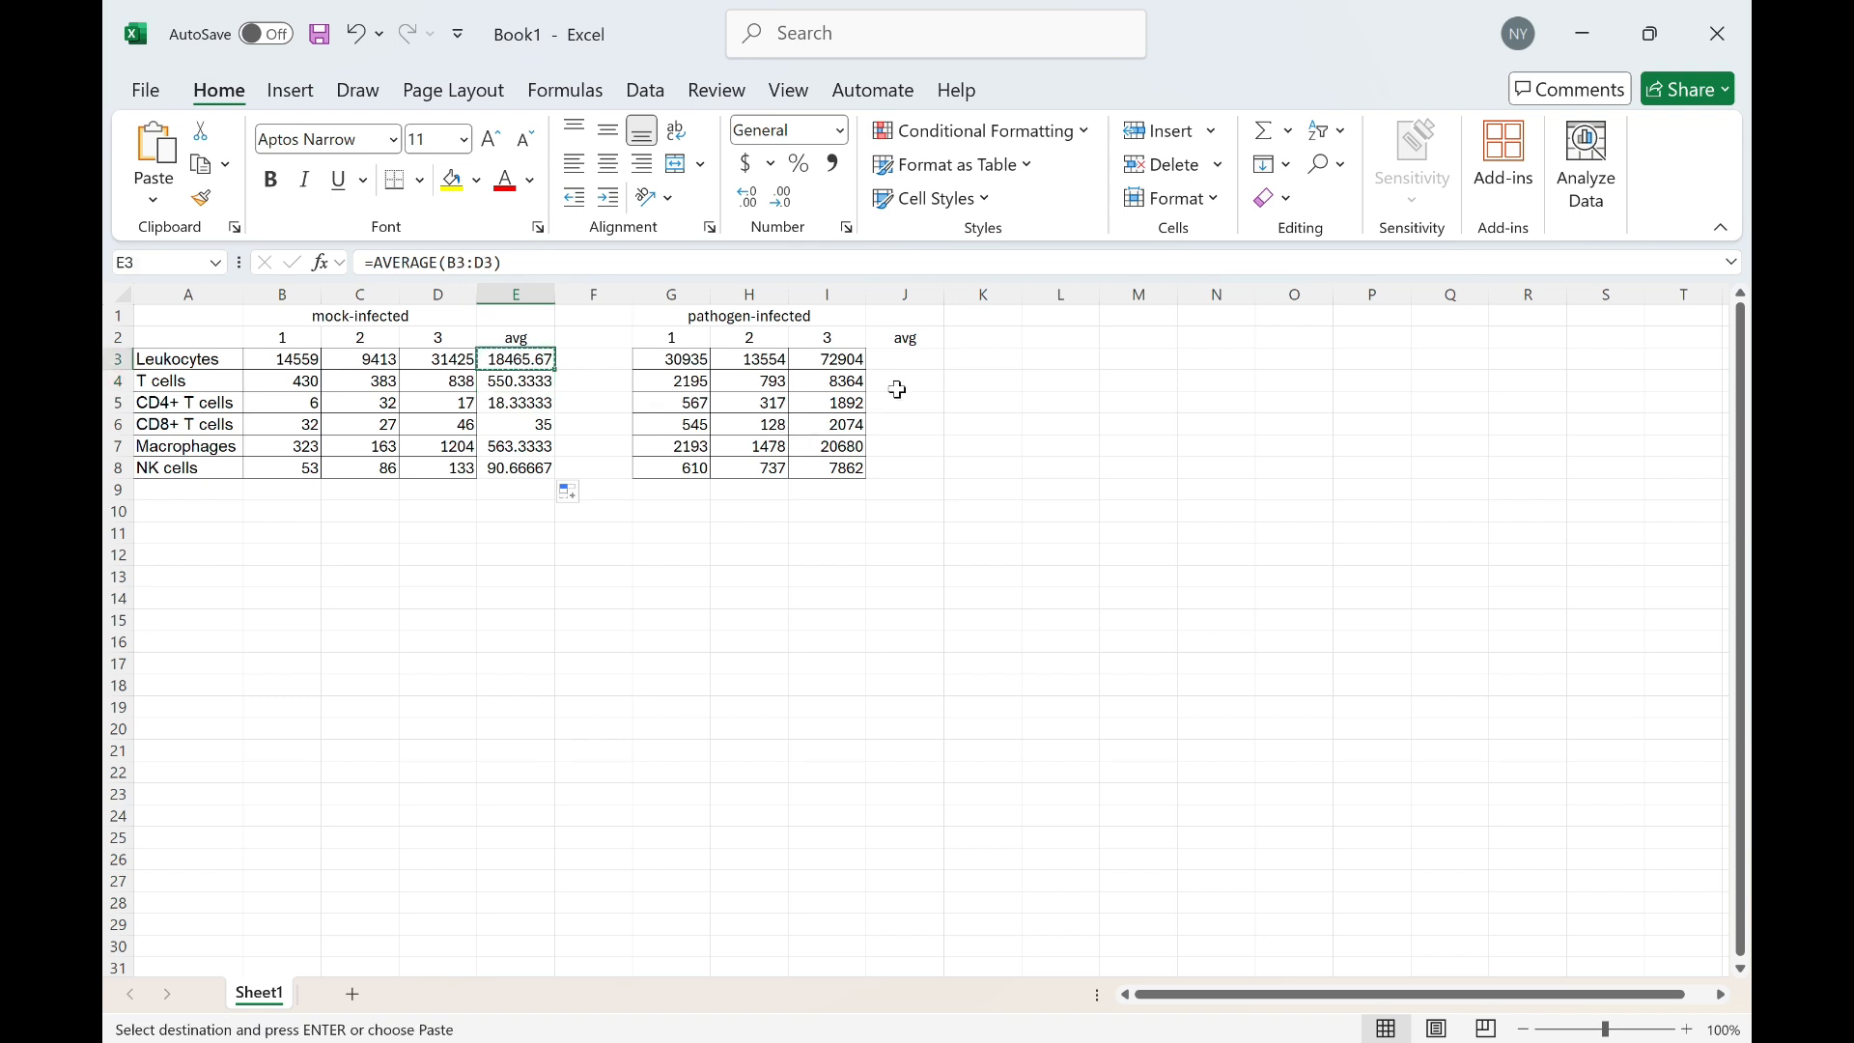
click(897, 364)
key(ctrl+v)
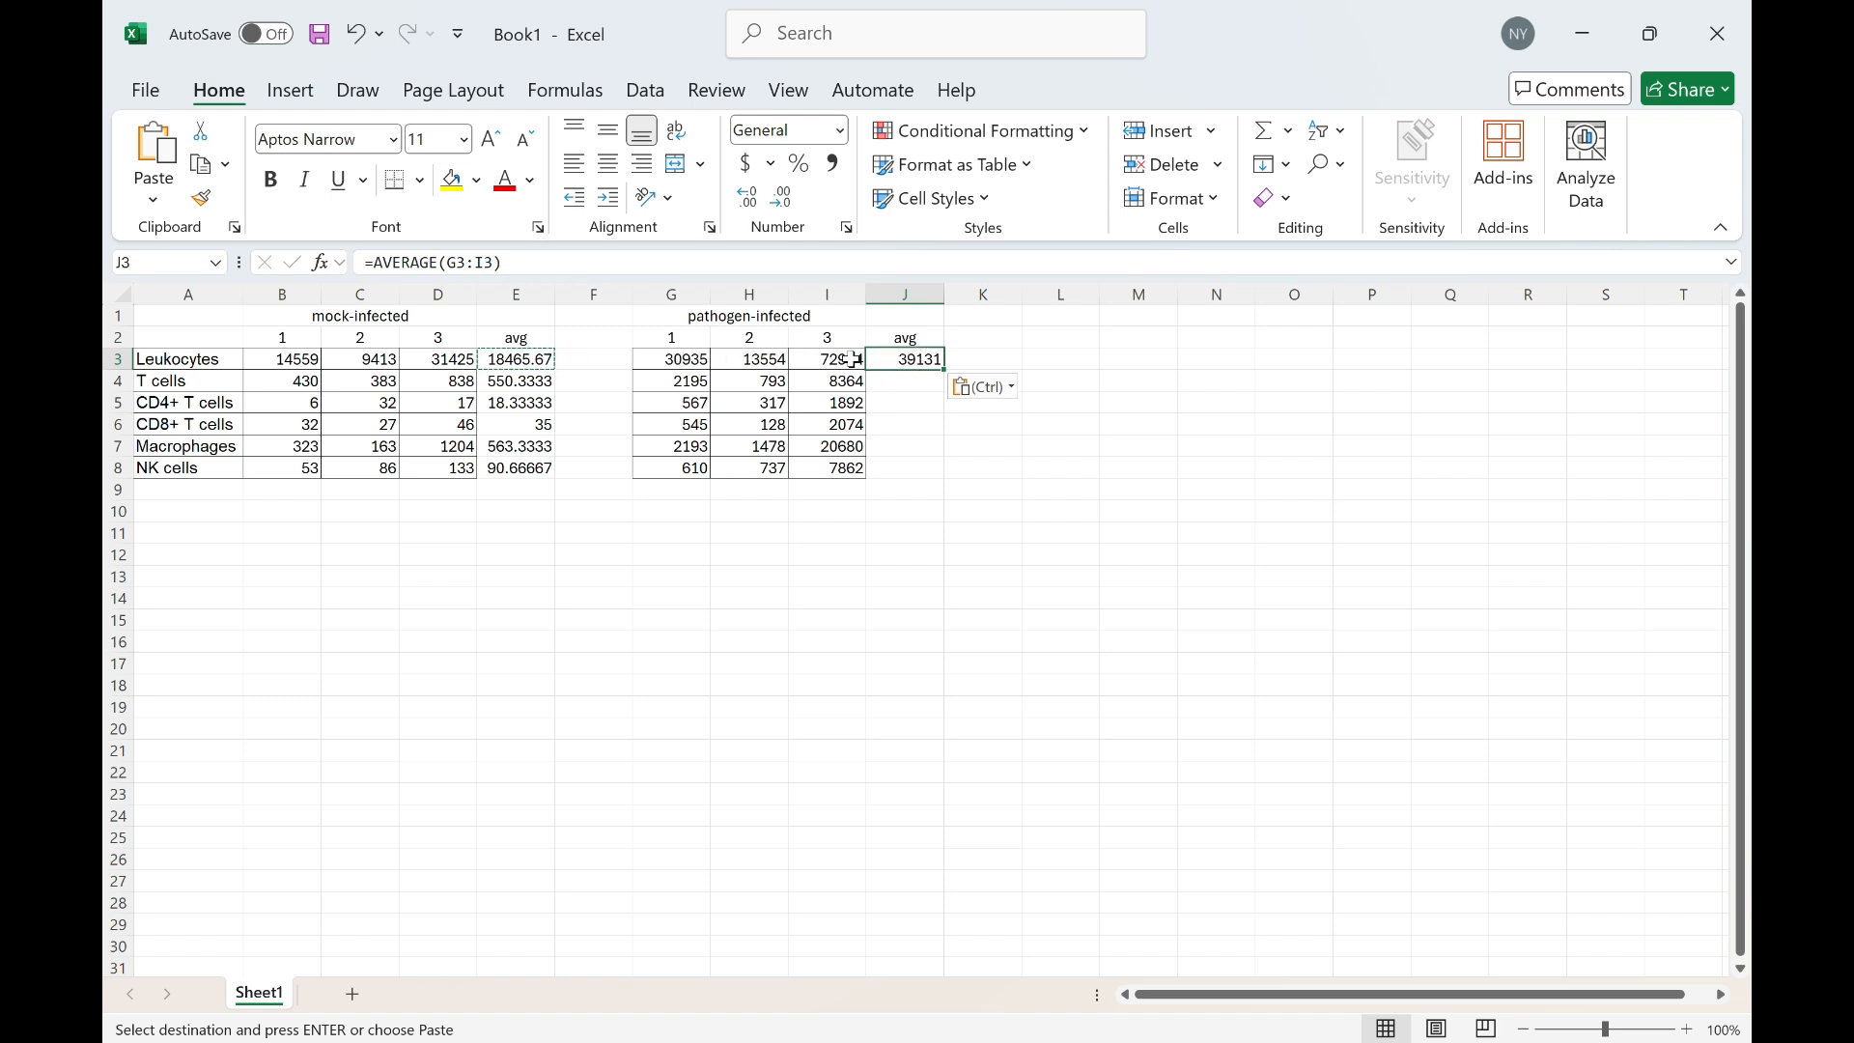
drag(945, 370, 932, 454)
click(1062, 401)
Inspect the average formulas in J8 and J7 to check their referenced ranges
click(908, 360)
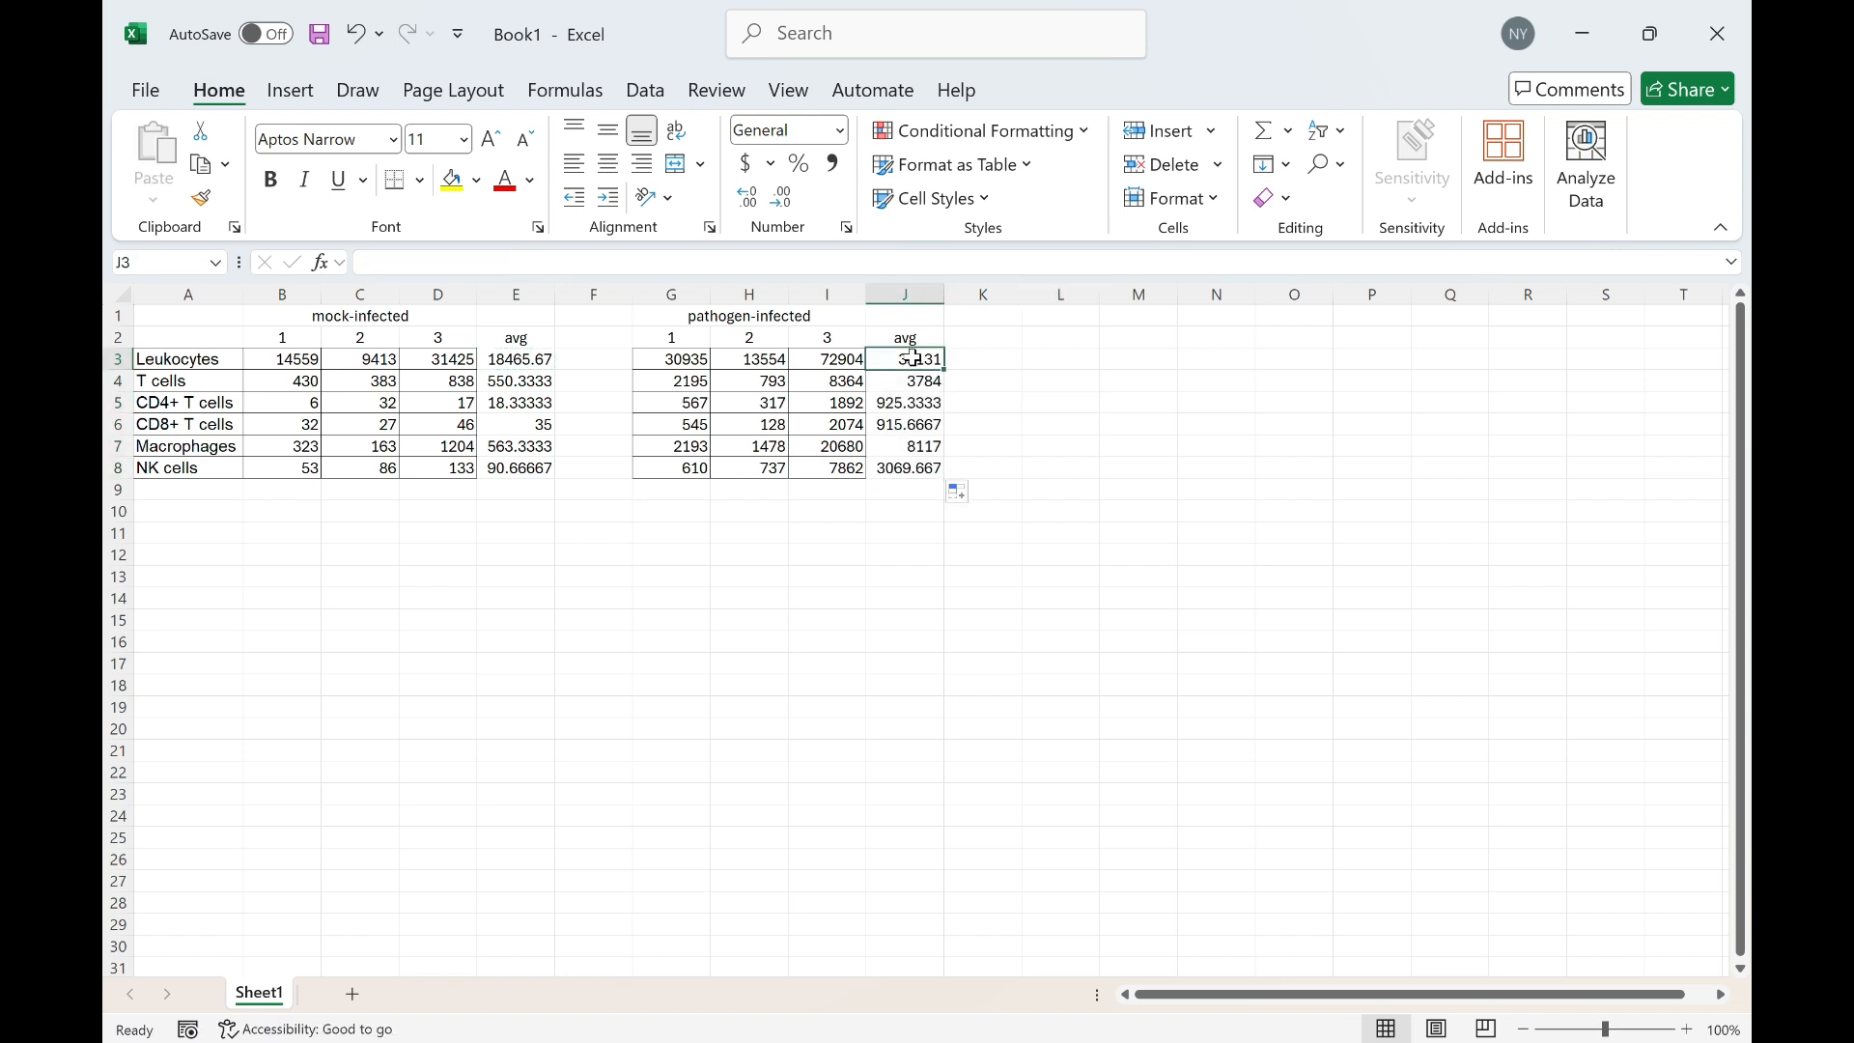
click(915, 468)
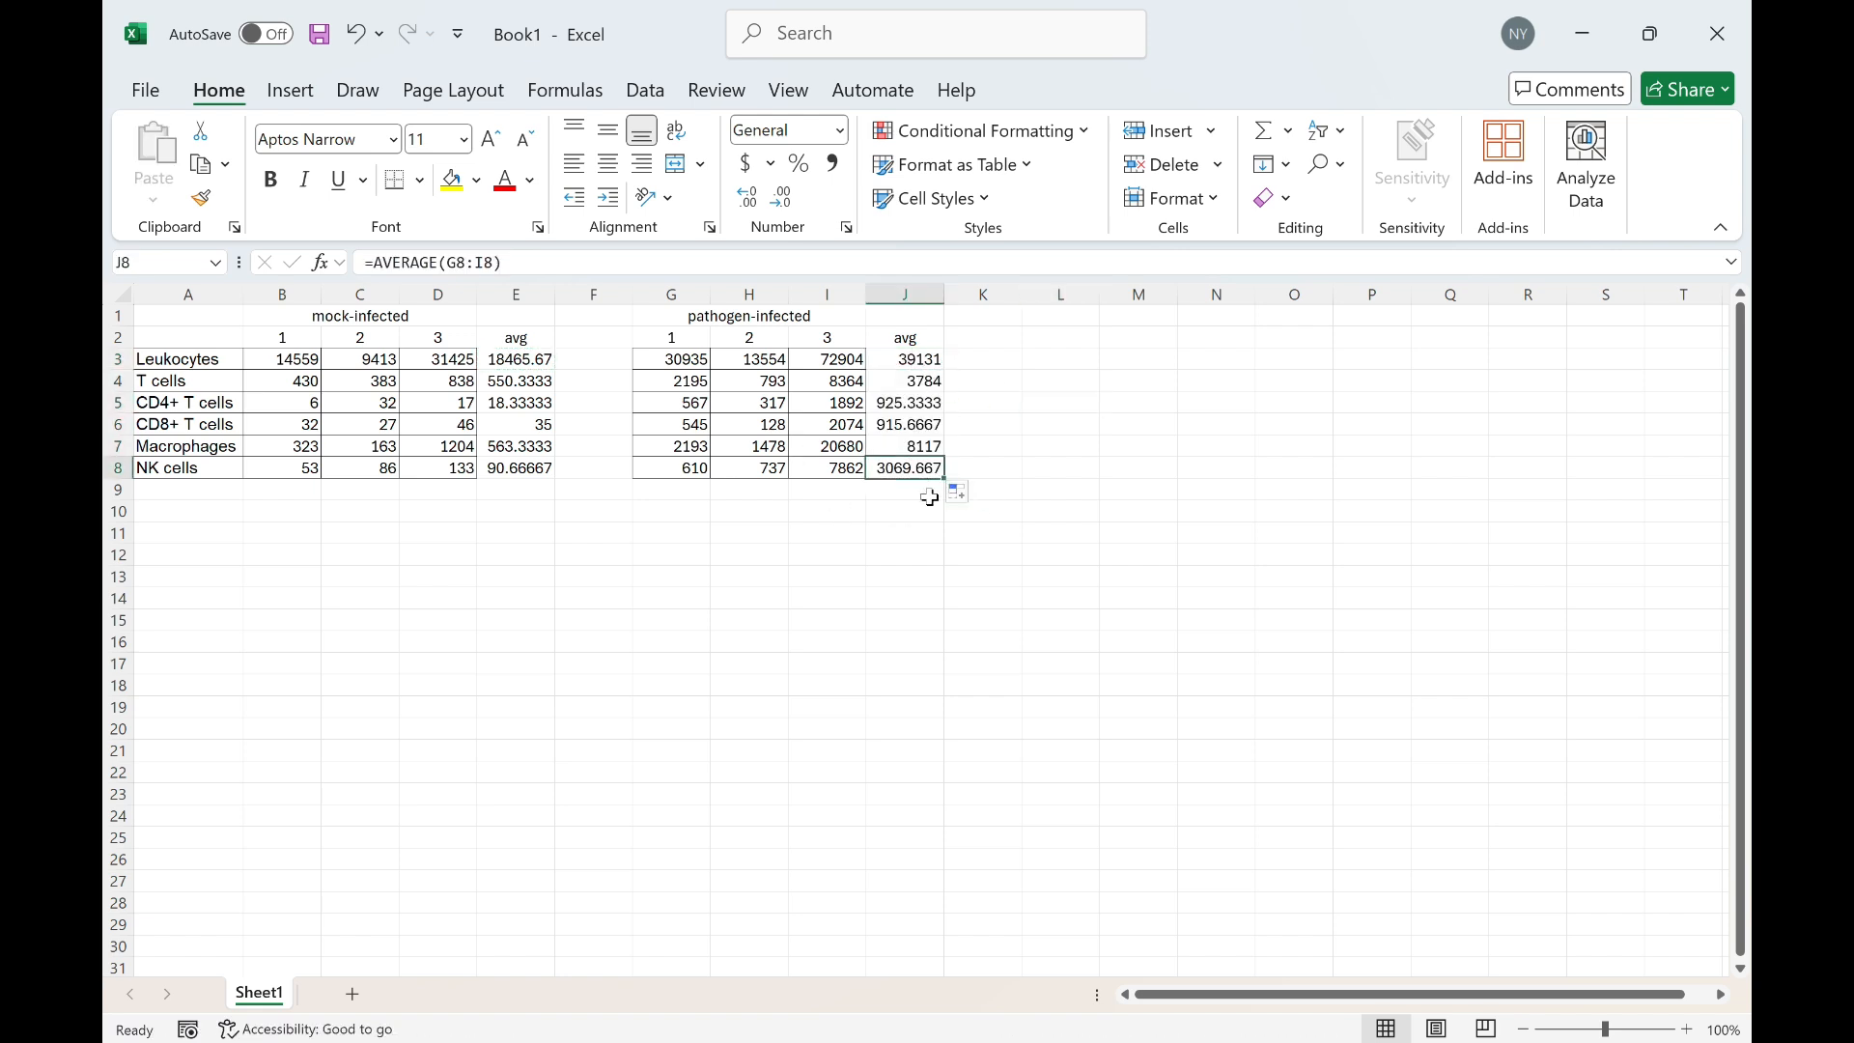
key(F2)
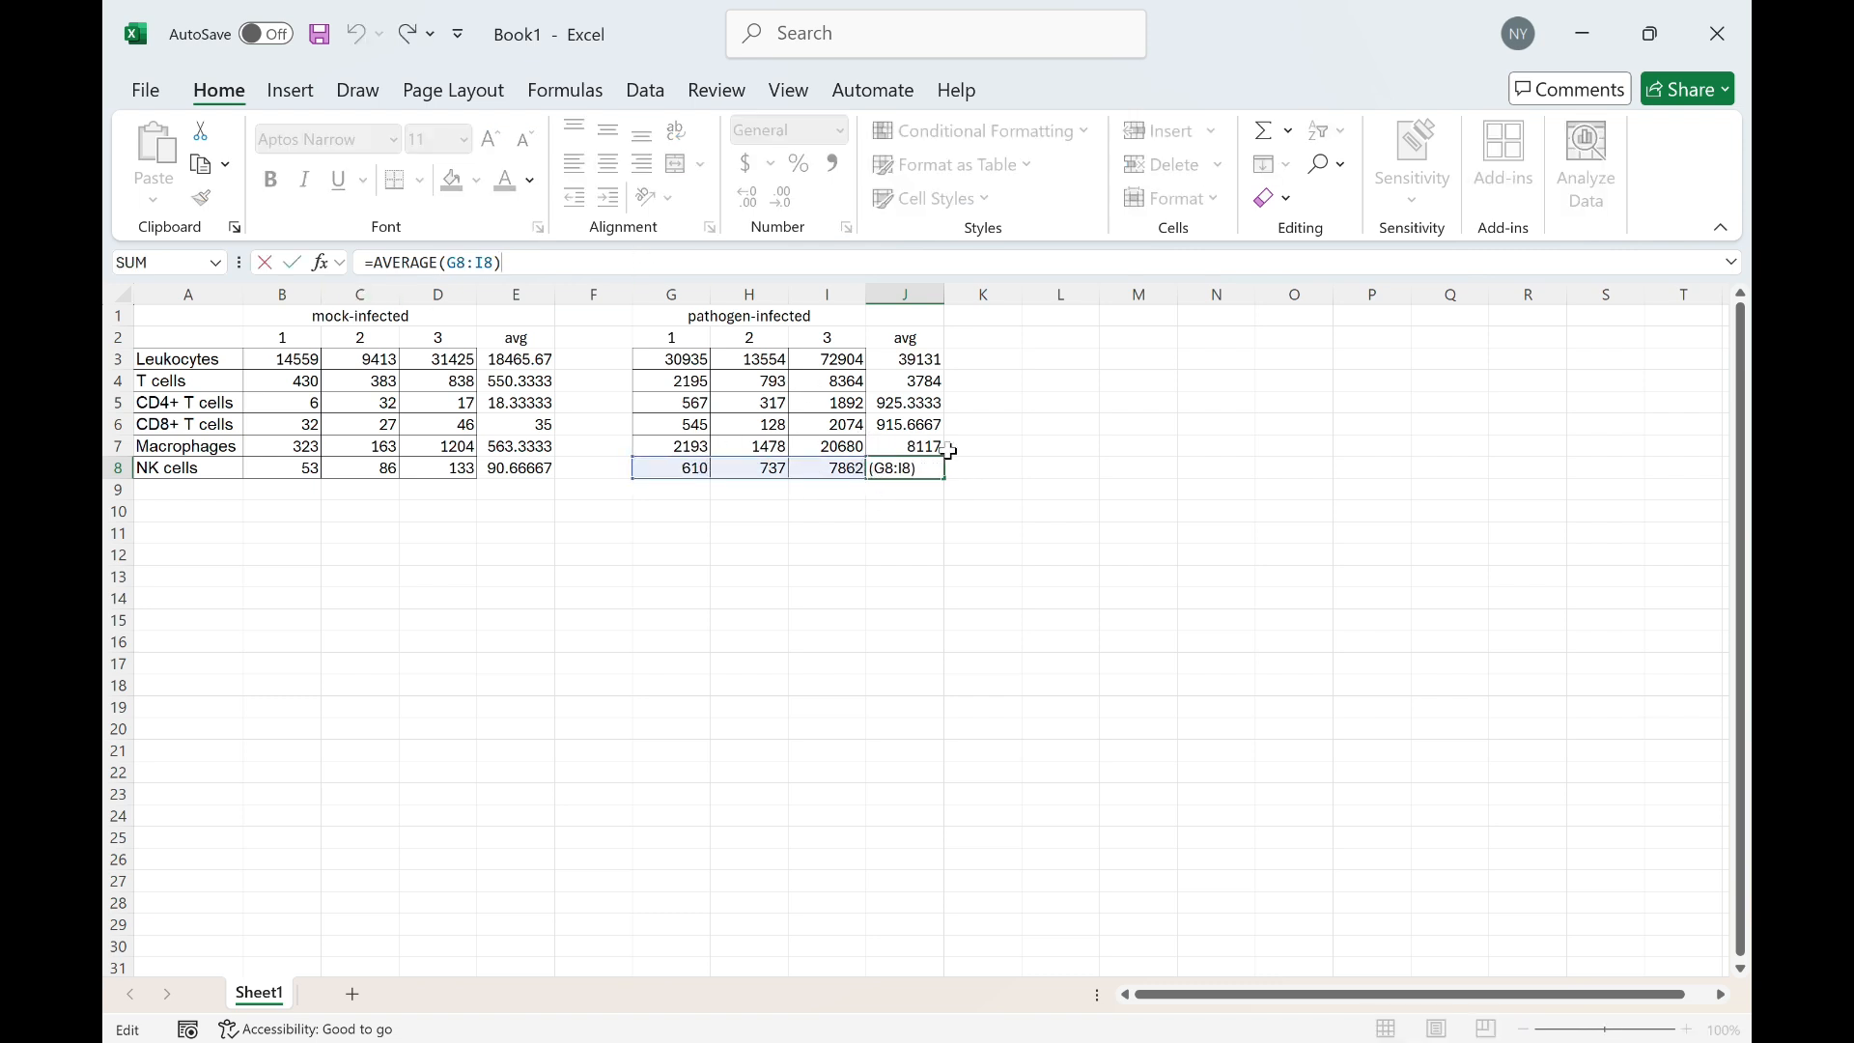
click(902, 447)
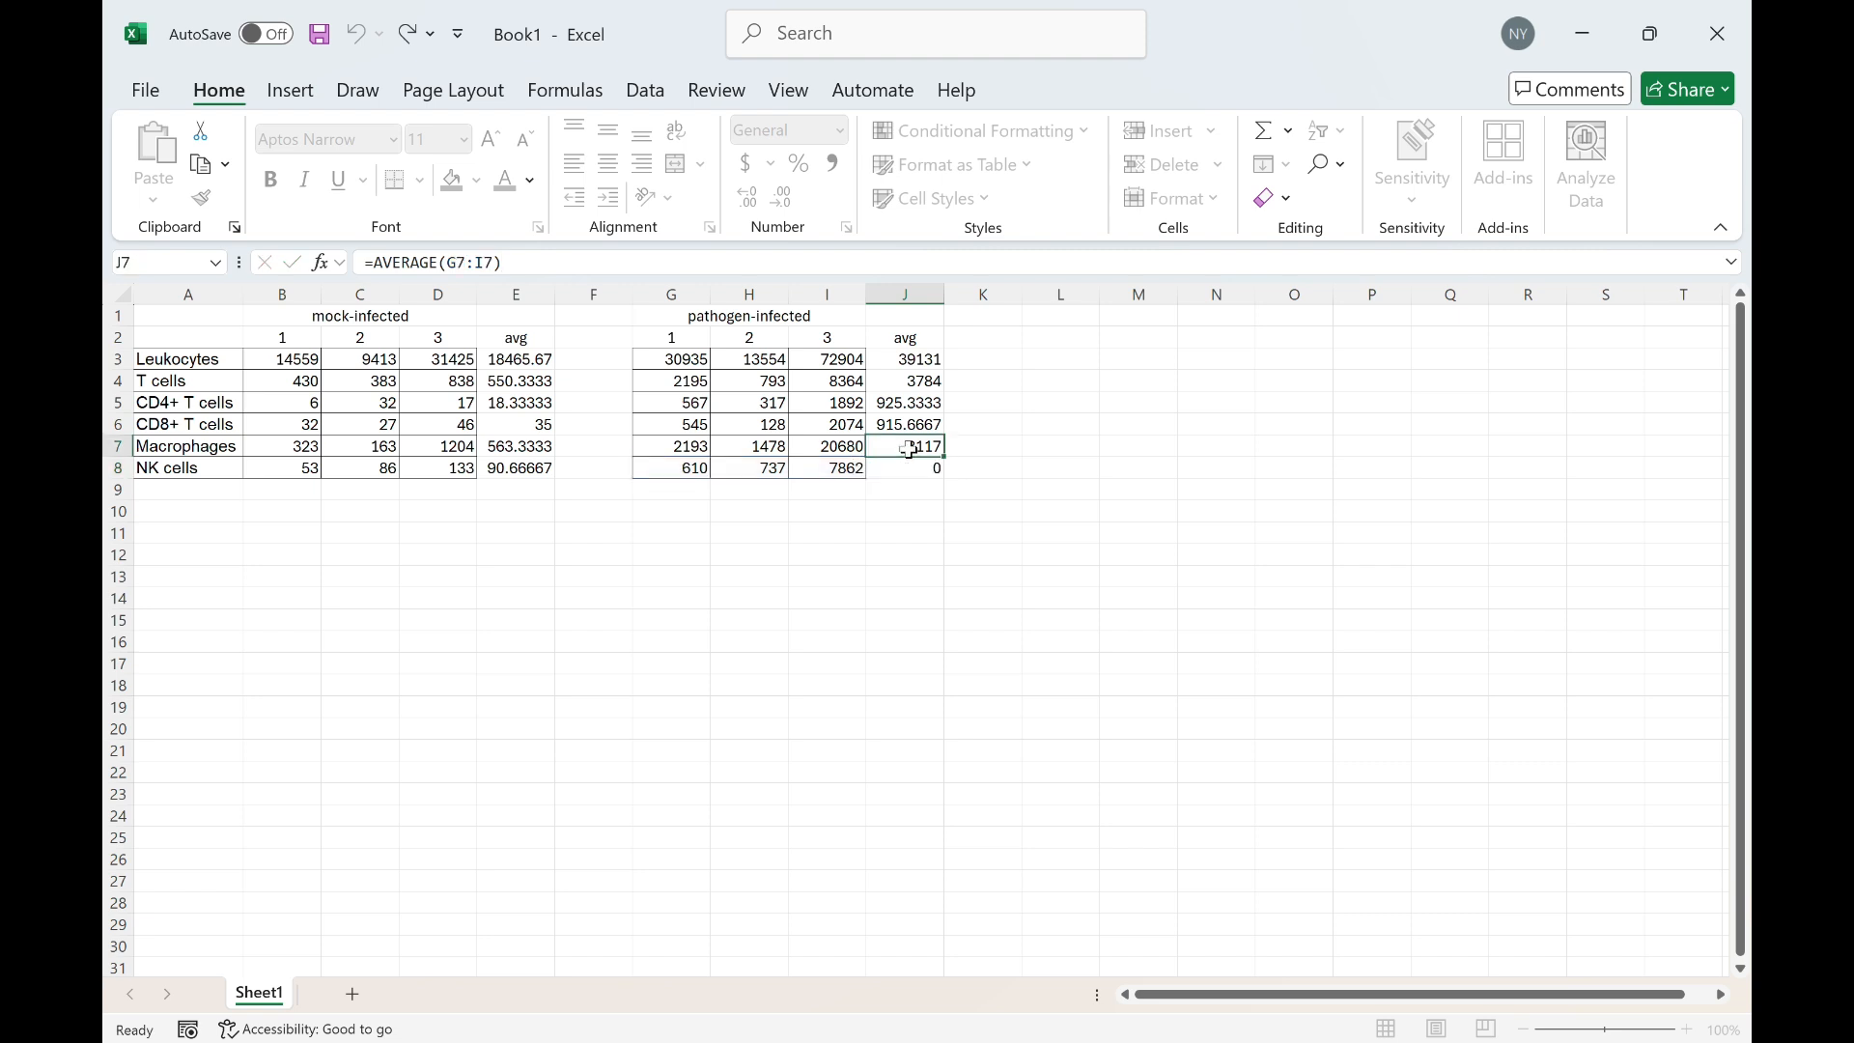
click(536, 275)
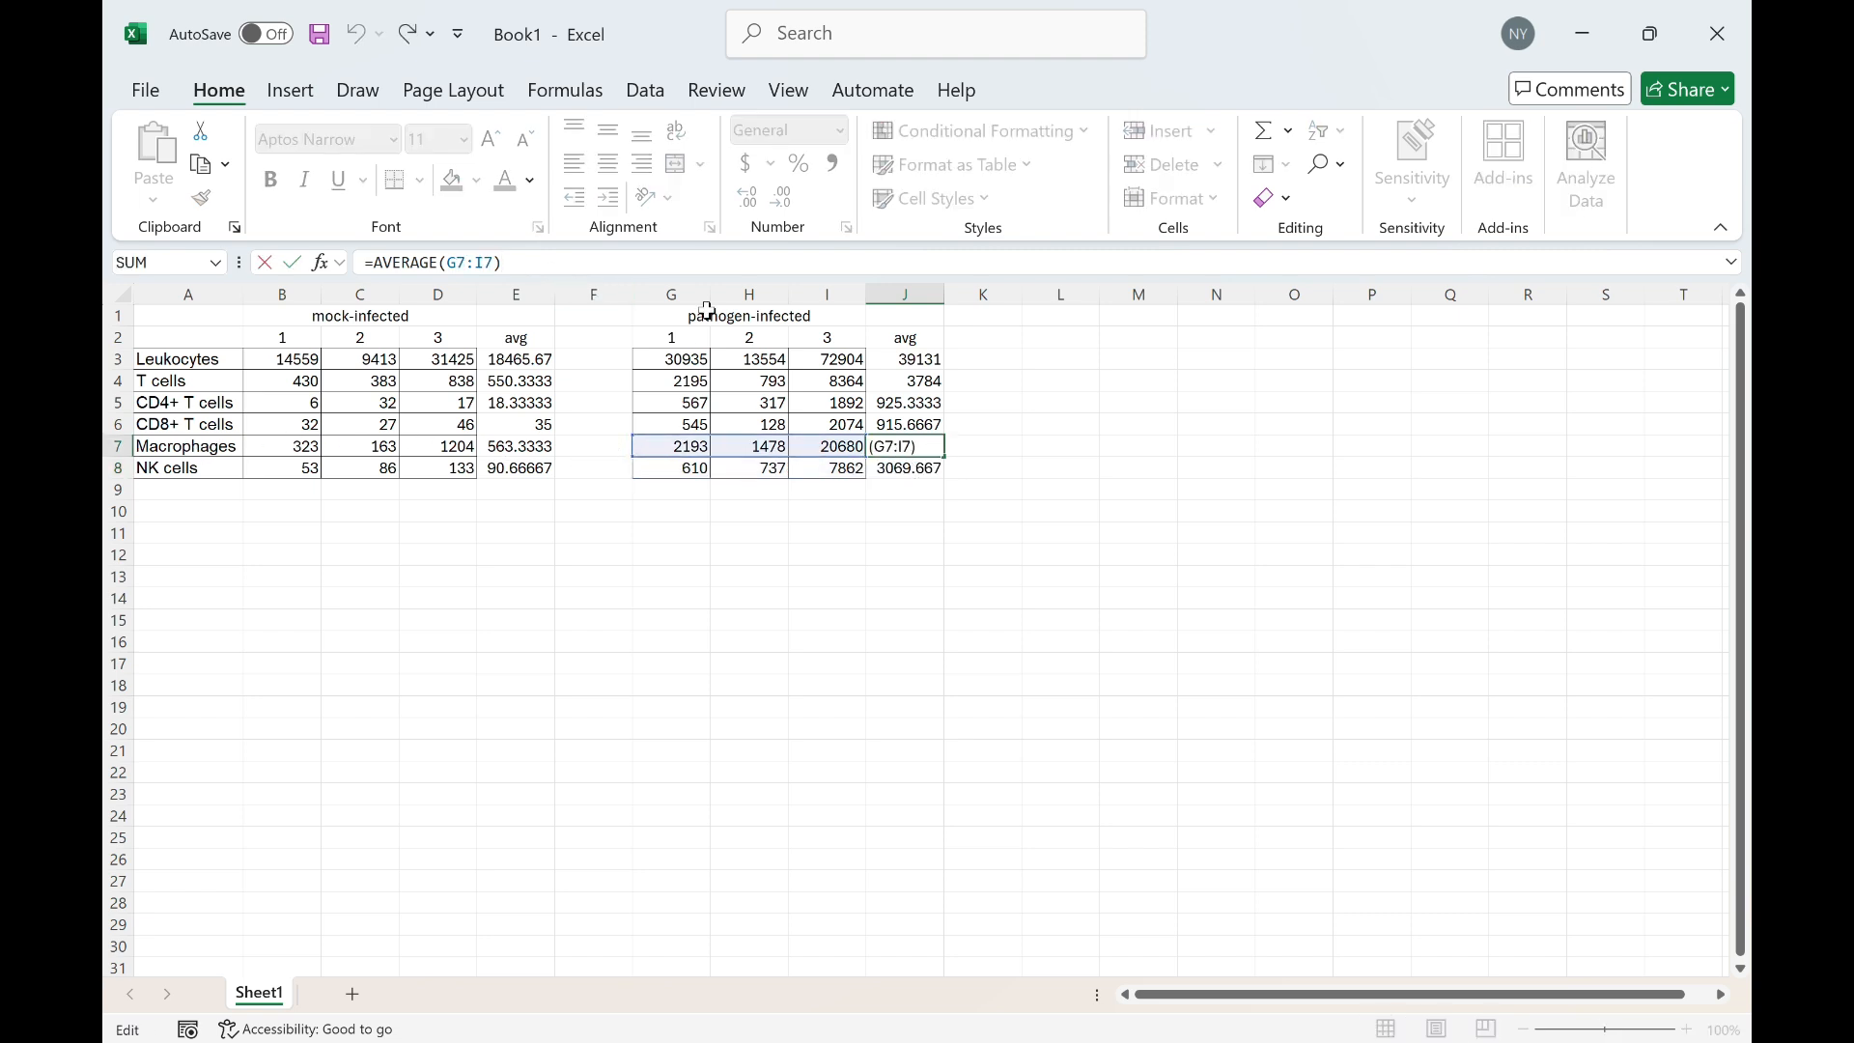
click(547, 517)
click(609, 583)
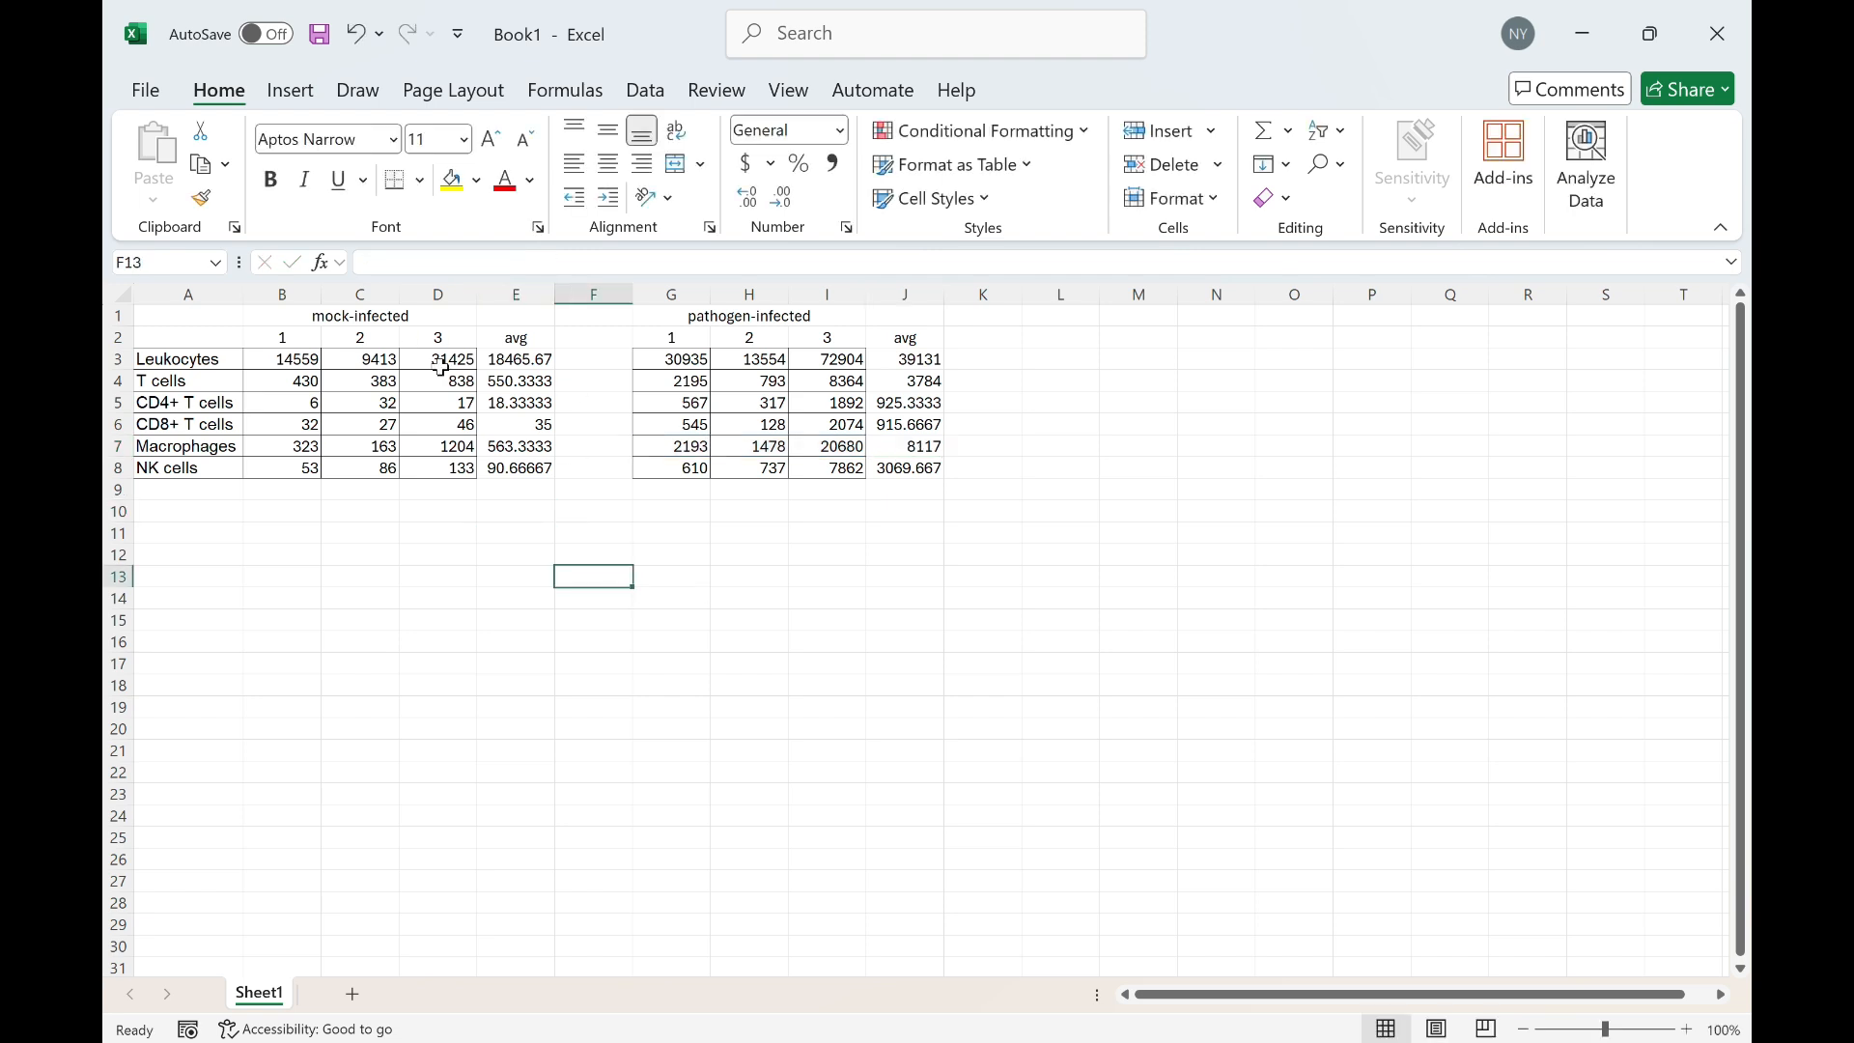
drag(194, 356, 186, 465)
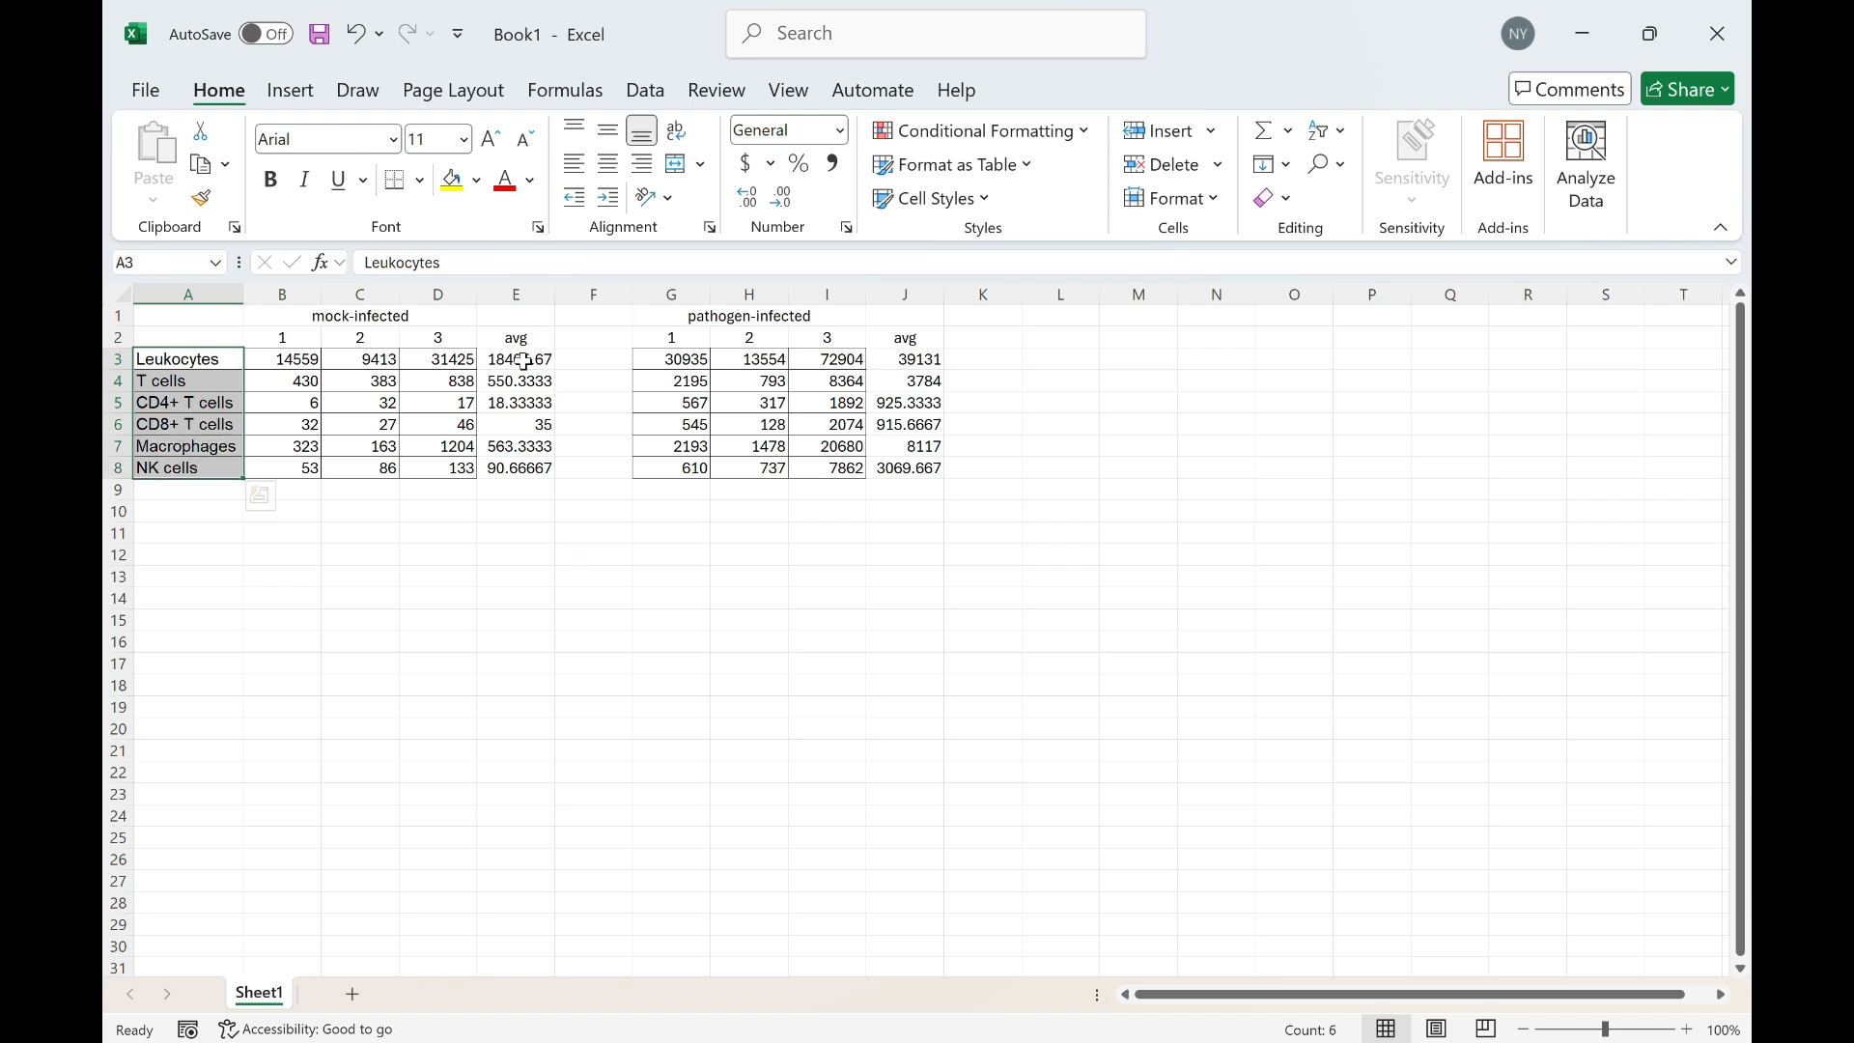
ctrl+click(522, 362)
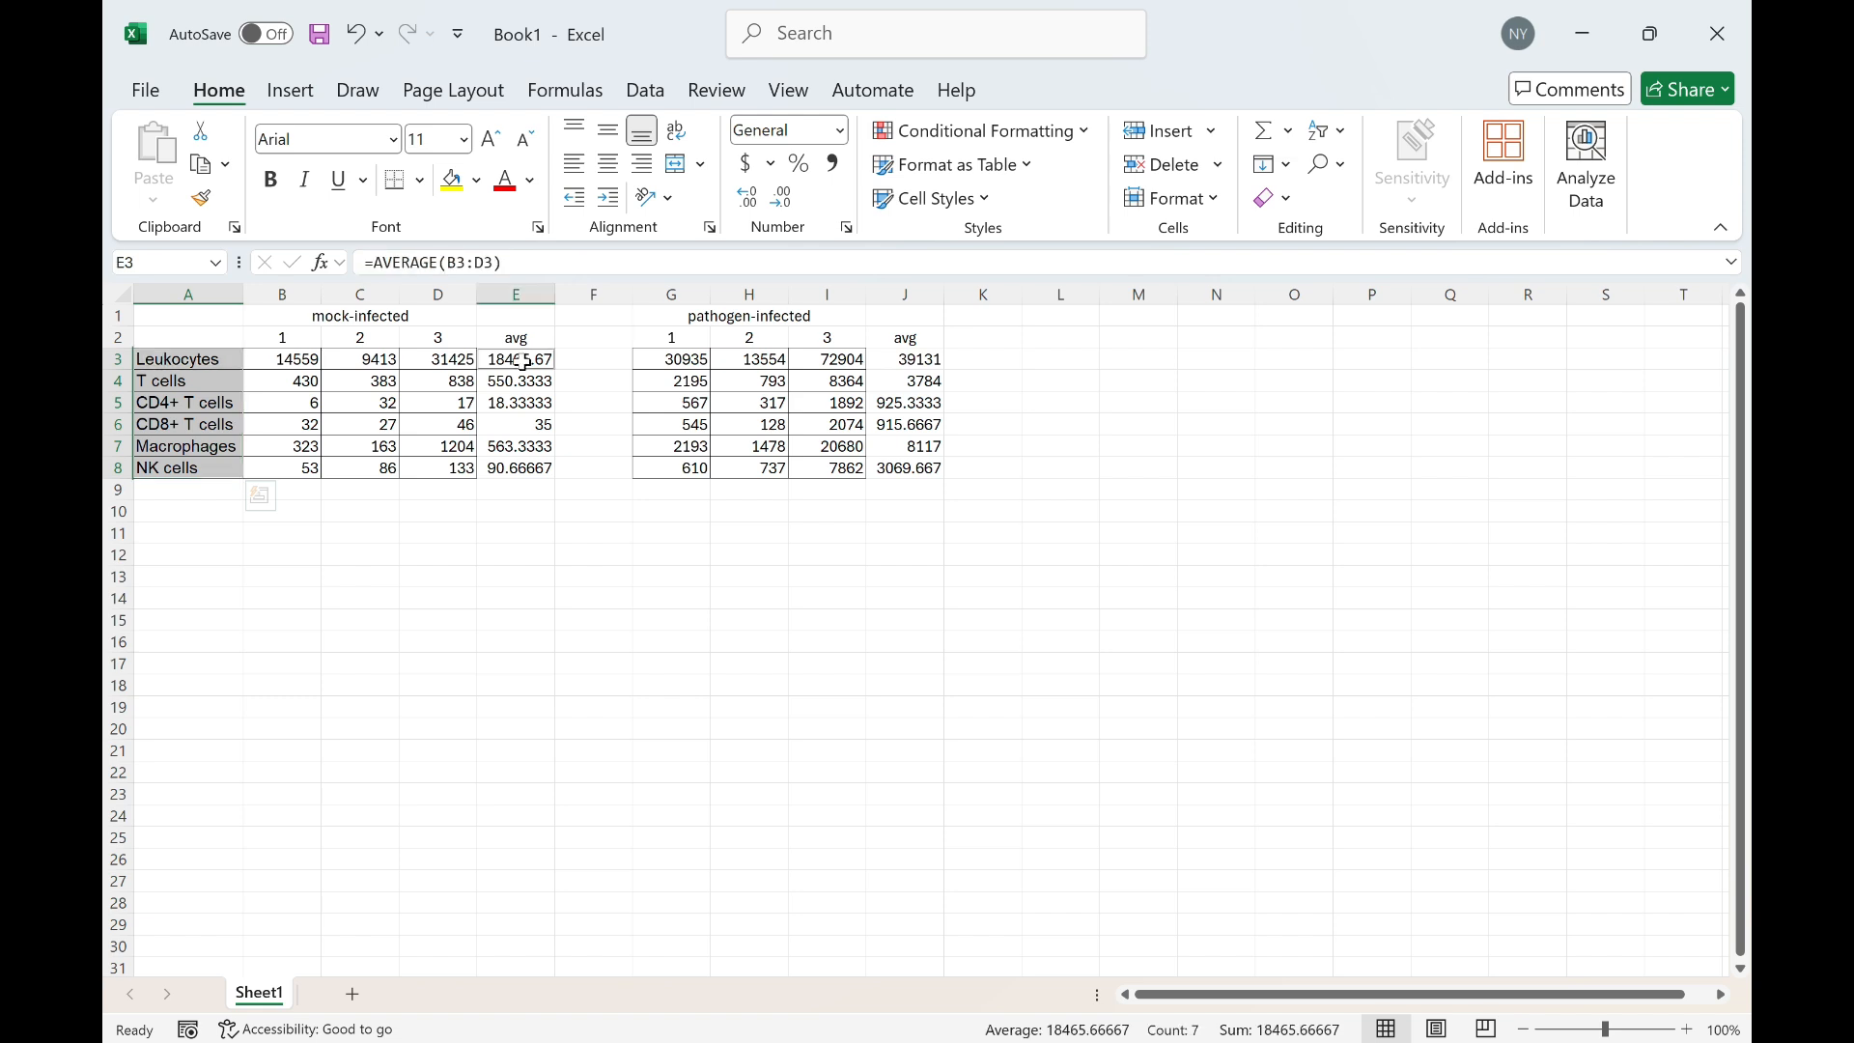
ctrl+drag(522, 362, 522, 468)
ctrl+drag(941, 367, 939, 463)
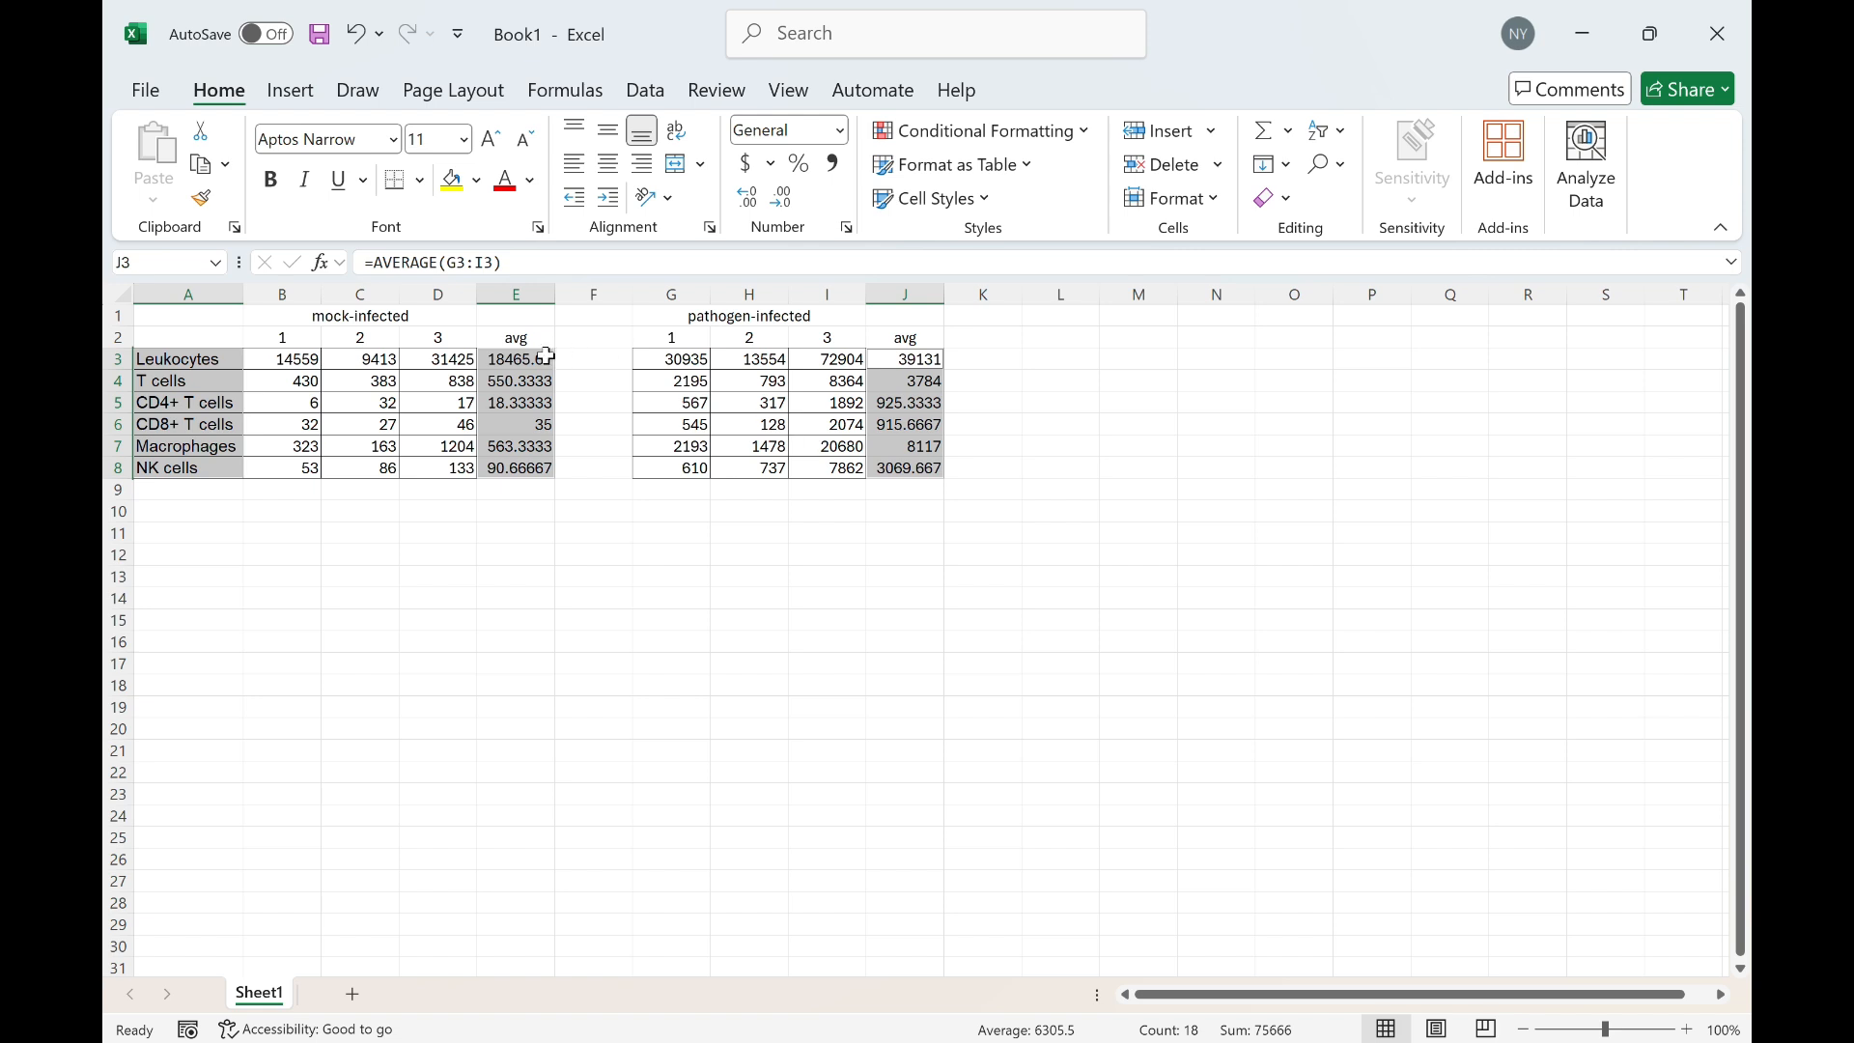
click(646, 535)
ctrl+drag(179, 382, 203, 463)
click(495, 574)
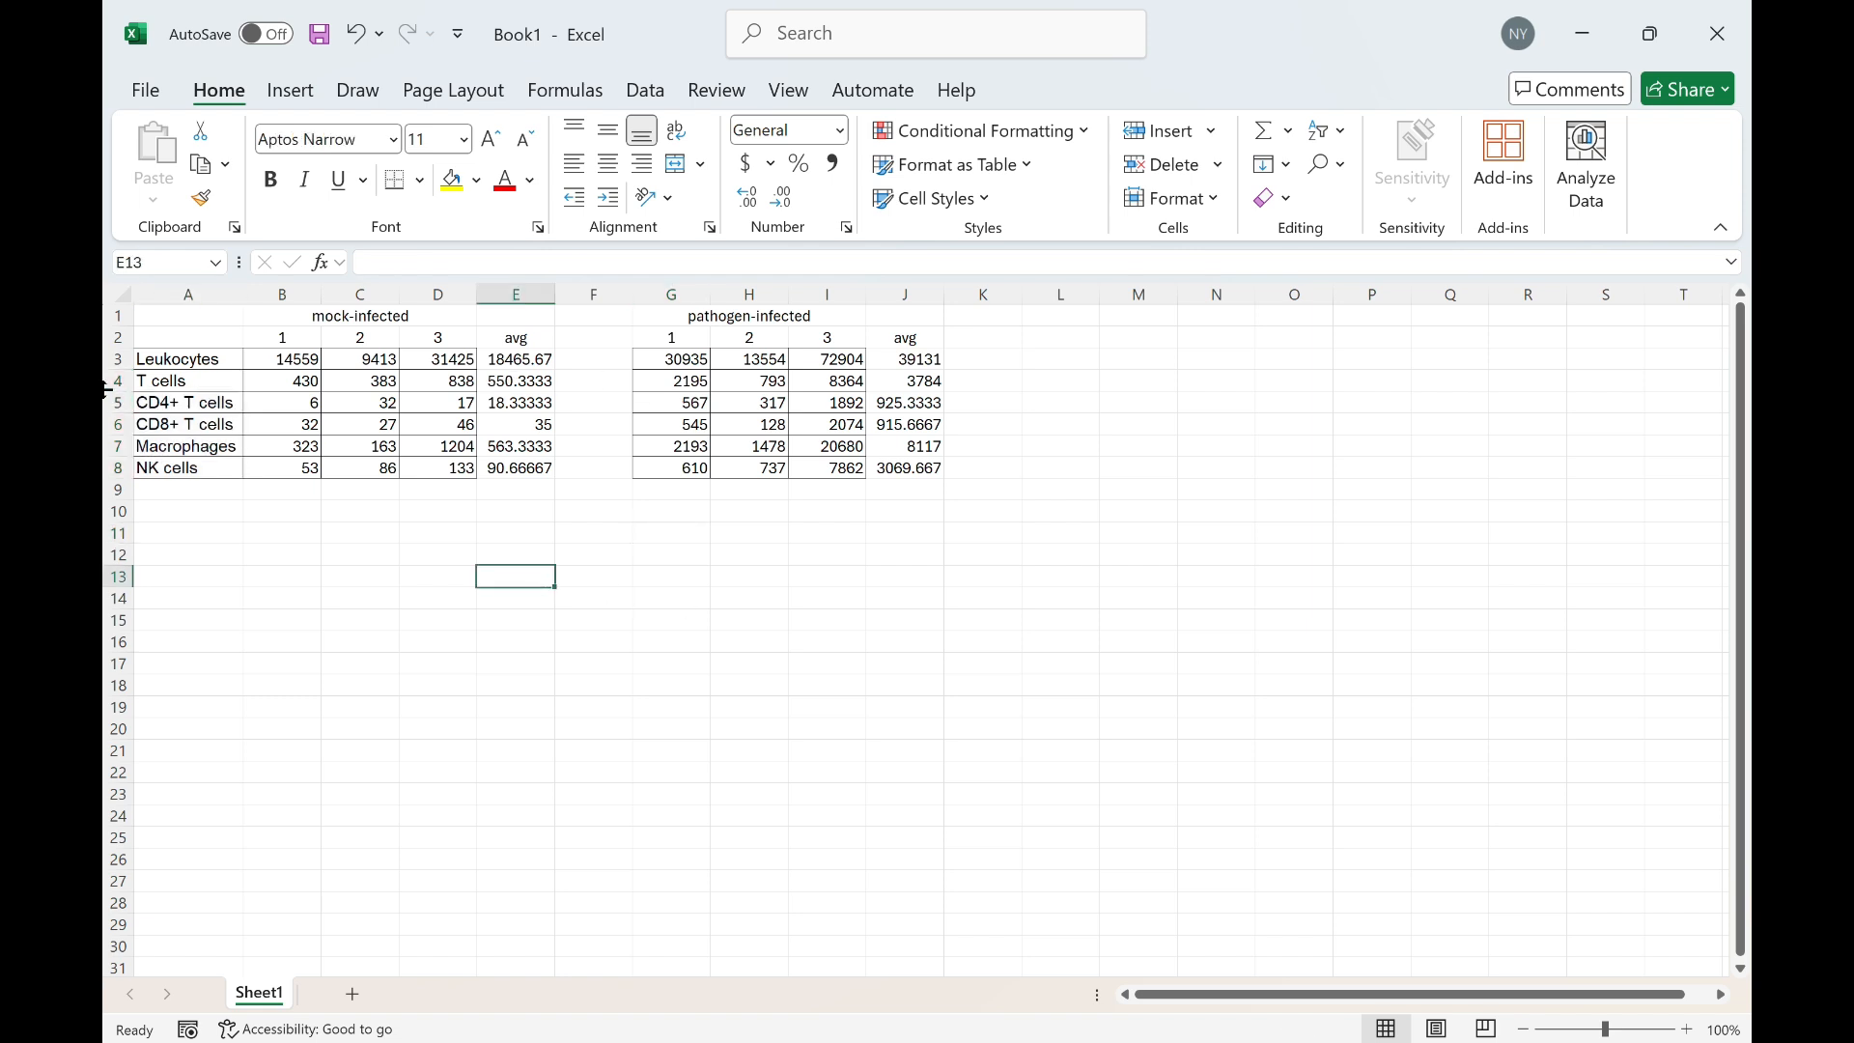
Insert a clustered column chart of the averages in E4:E8 and J4:J8 labelled by A4:A8, placed and widened below the tables
drag(196, 381, 197, 465)
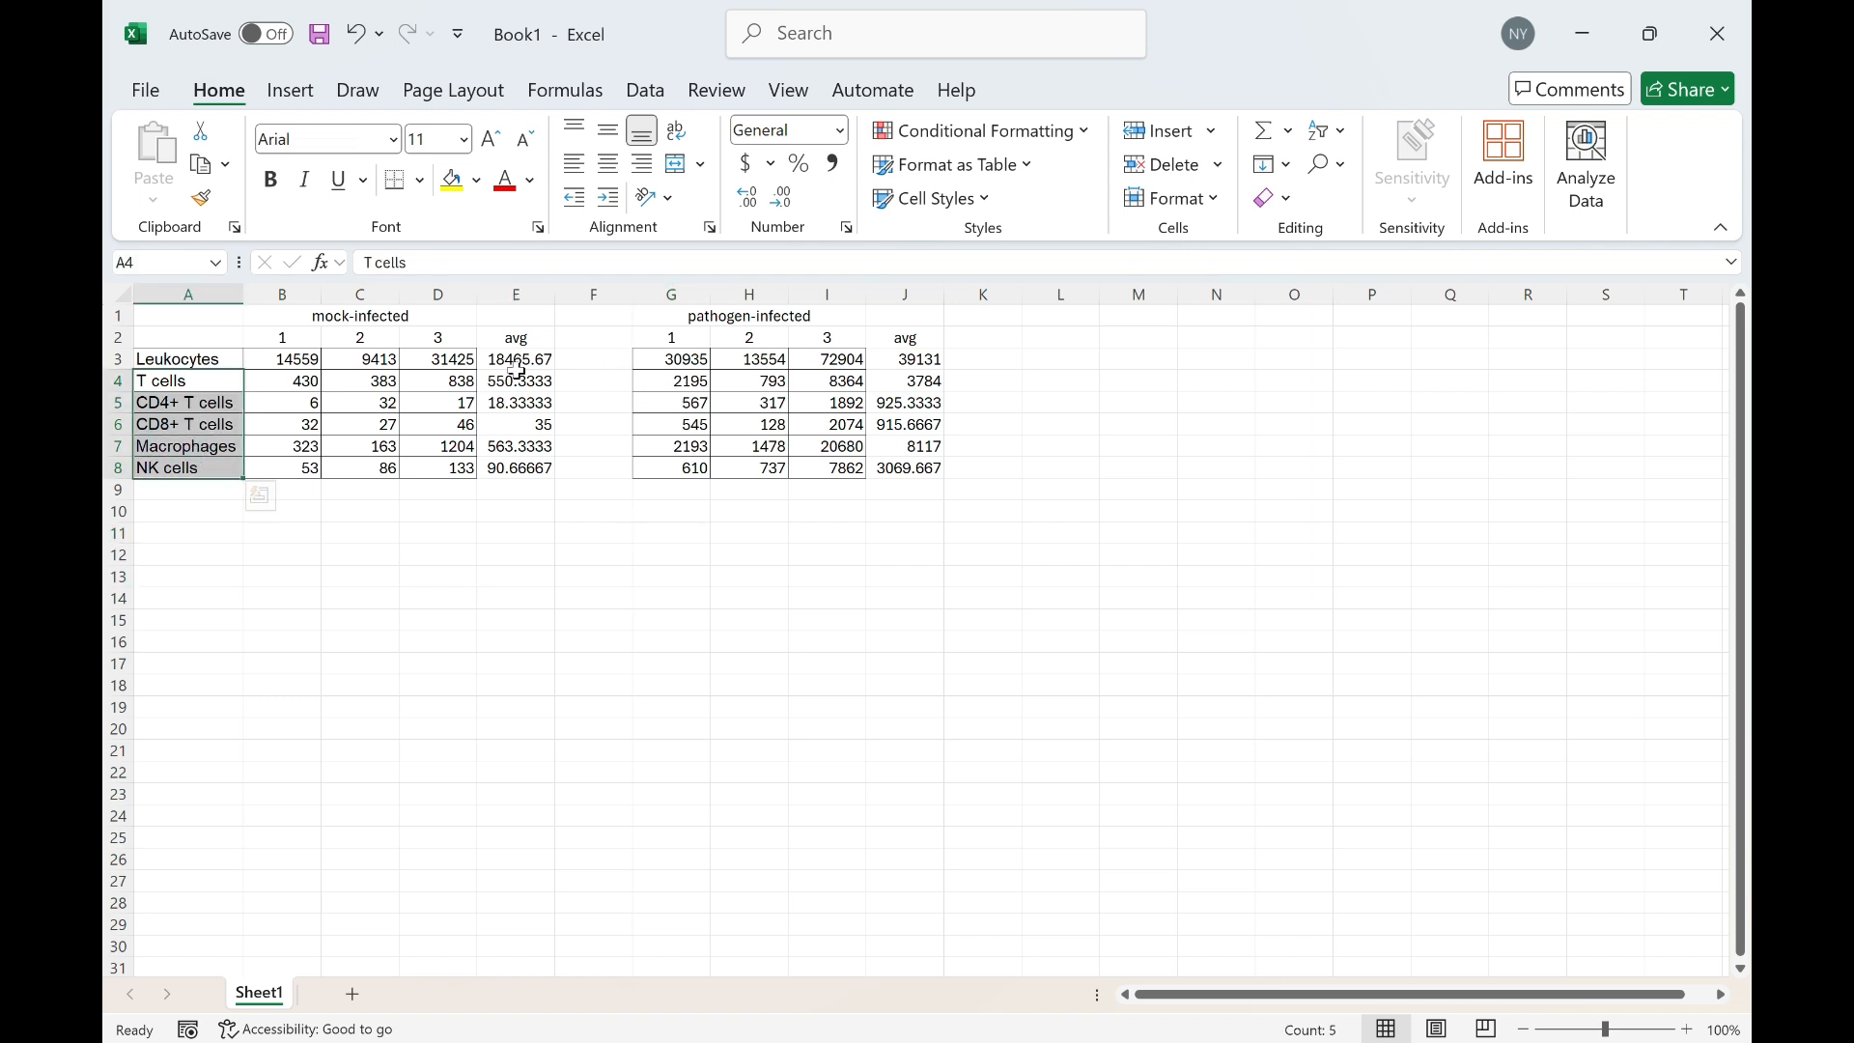
ctrl+drag(519, 381, 531, 468)
ctrl+drag(908, 382, 914, 466)
click(309, 99)
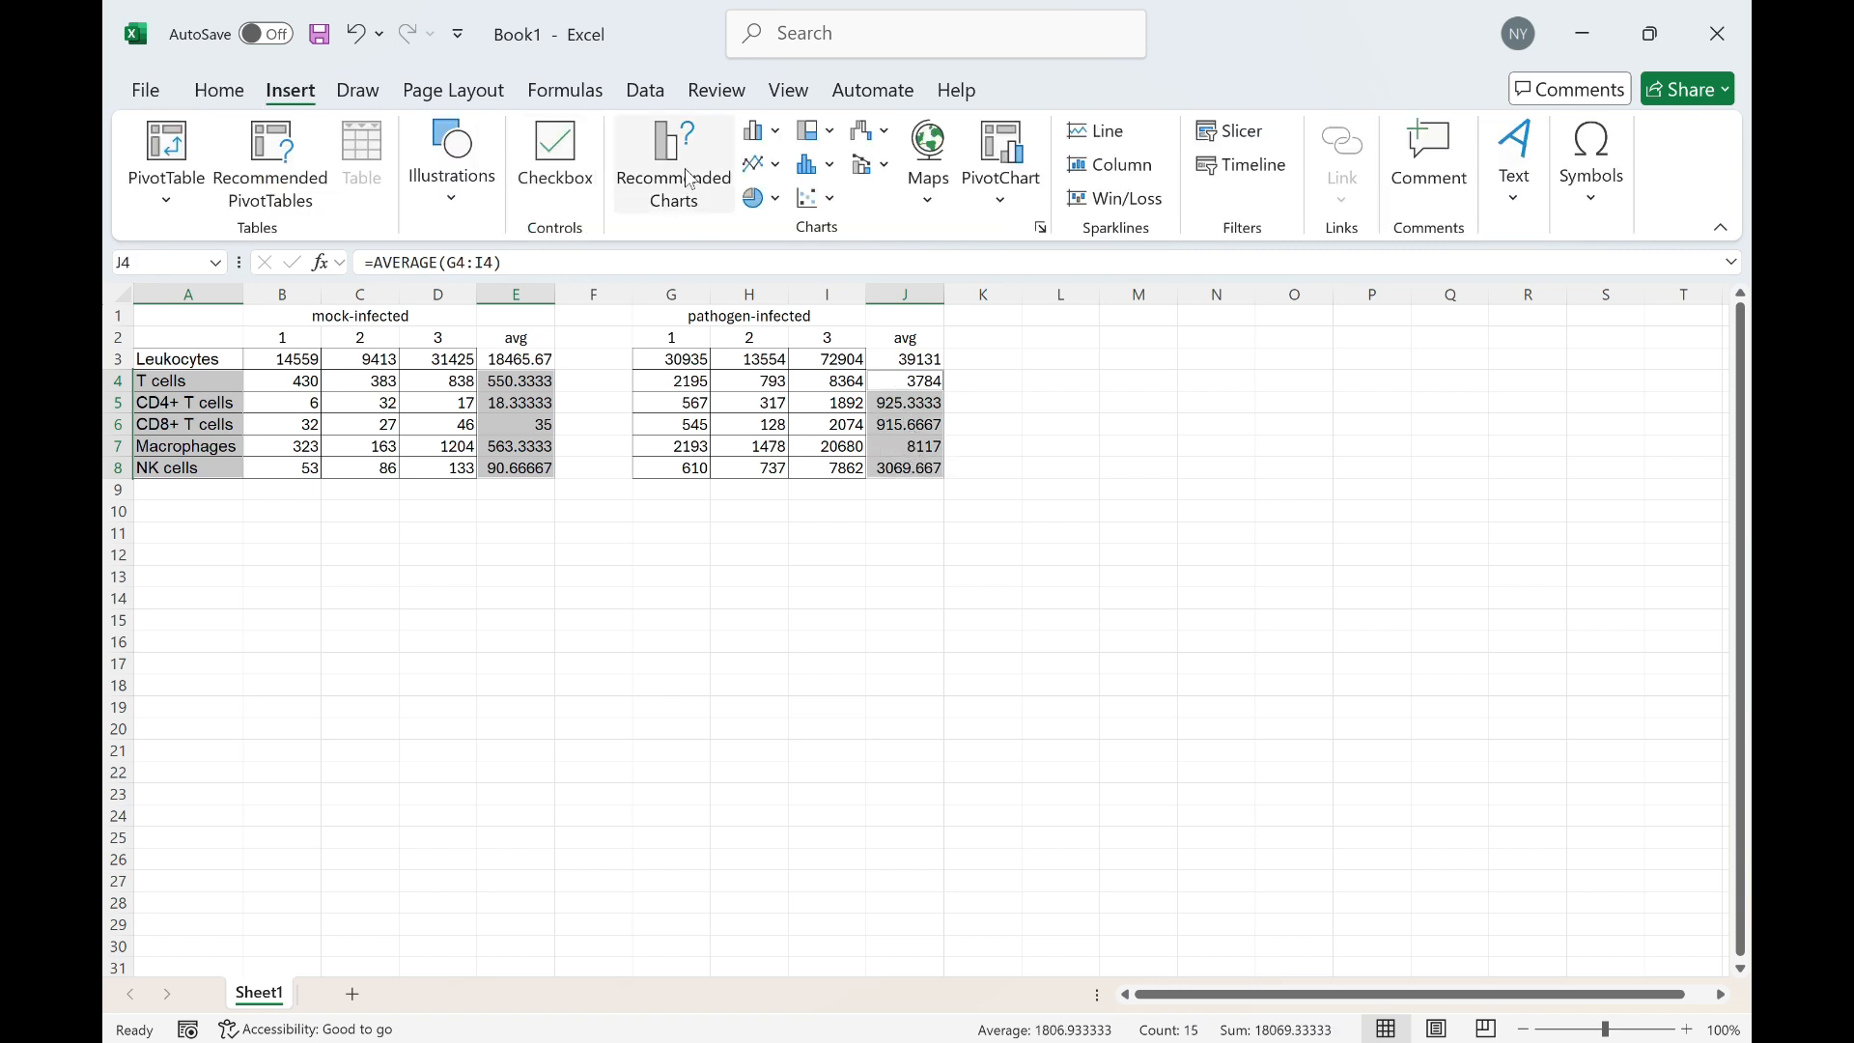
click(757, 132)
click(762, 215)
drag(946, 486, 875, 563)
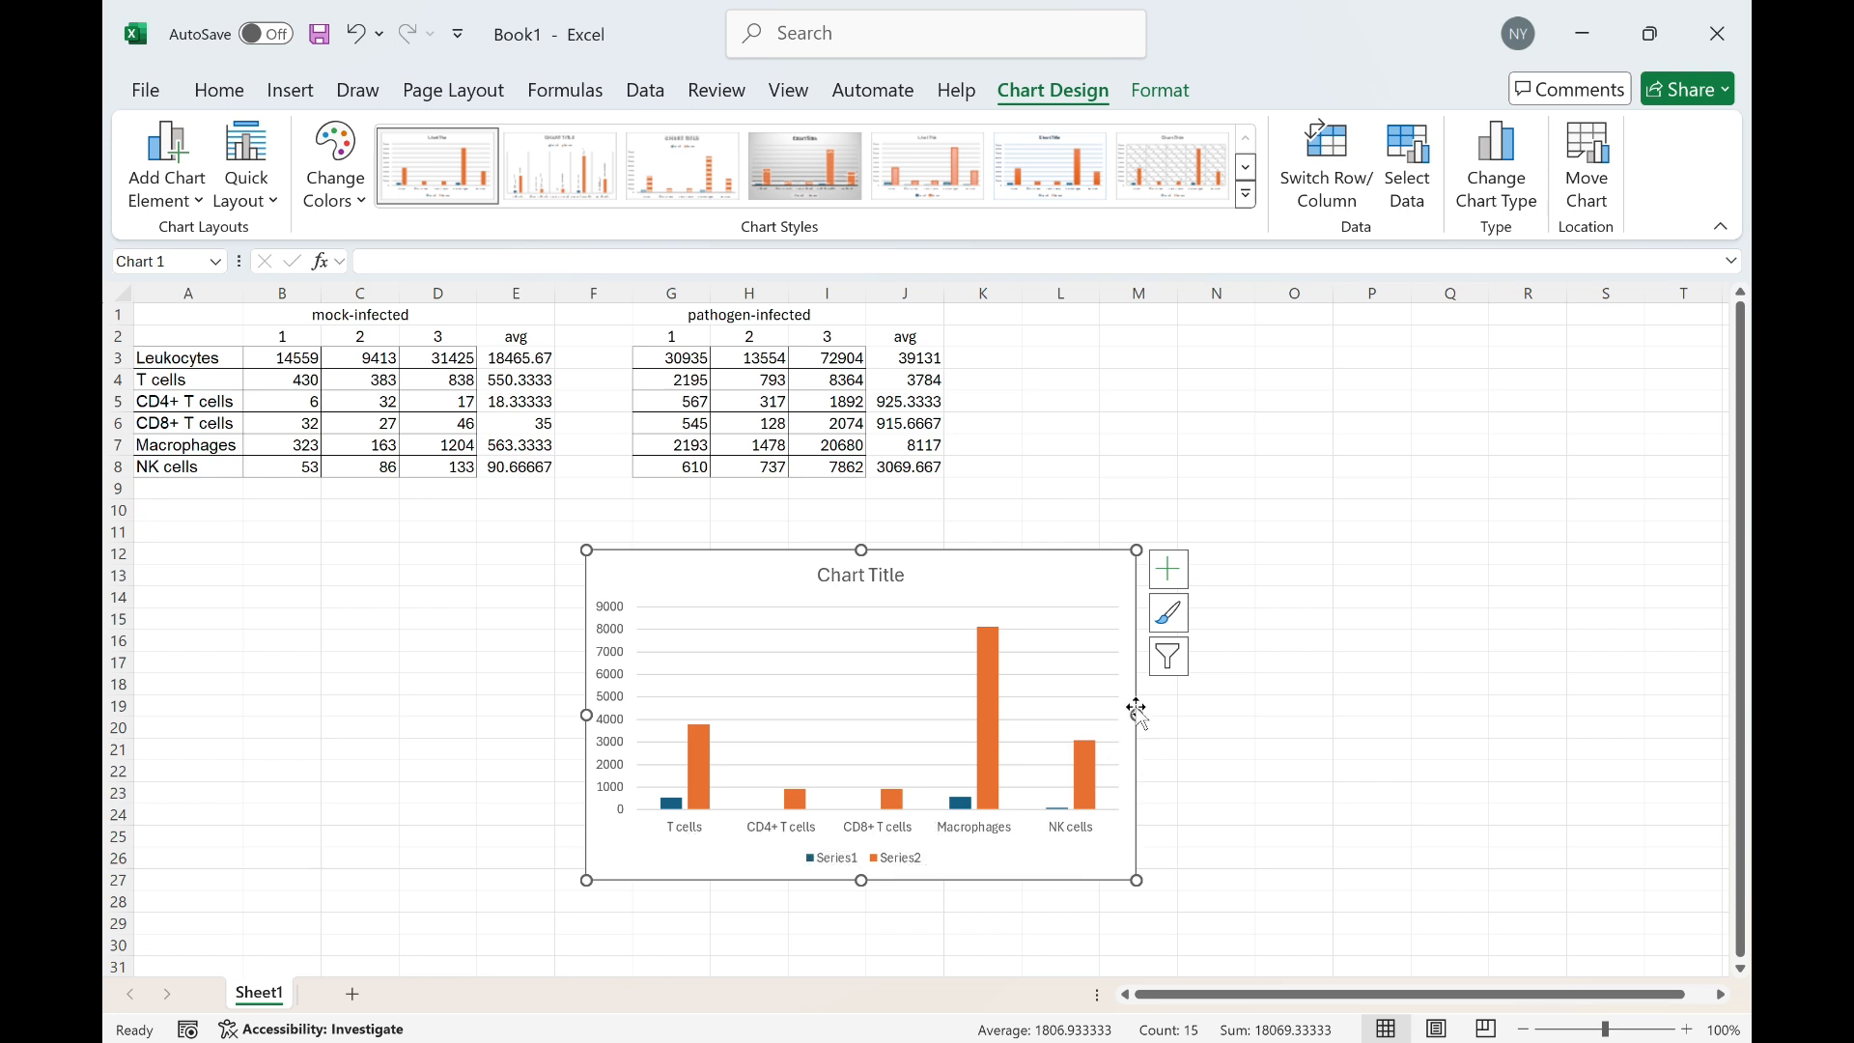
drag(1137, 716, 1180, 716)
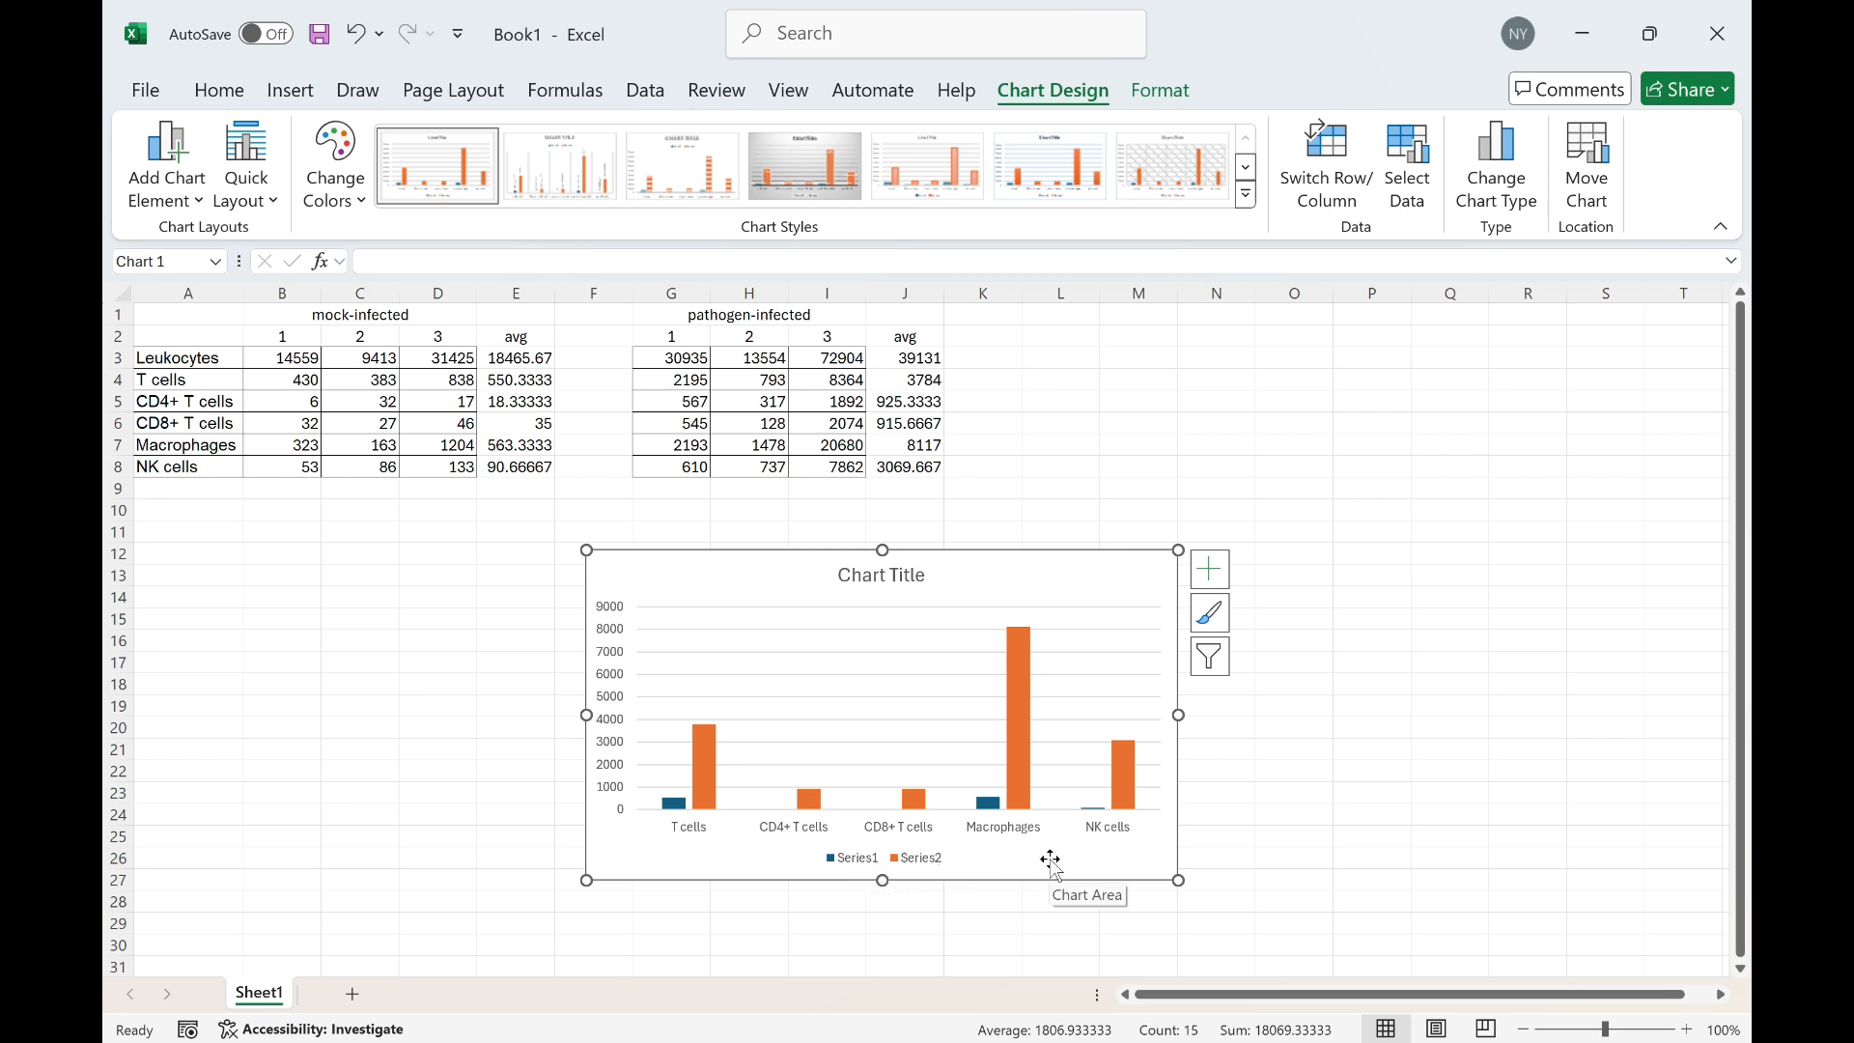
Open the chart's data source and rename the first series as mock-infected
double_click(1105, 563)
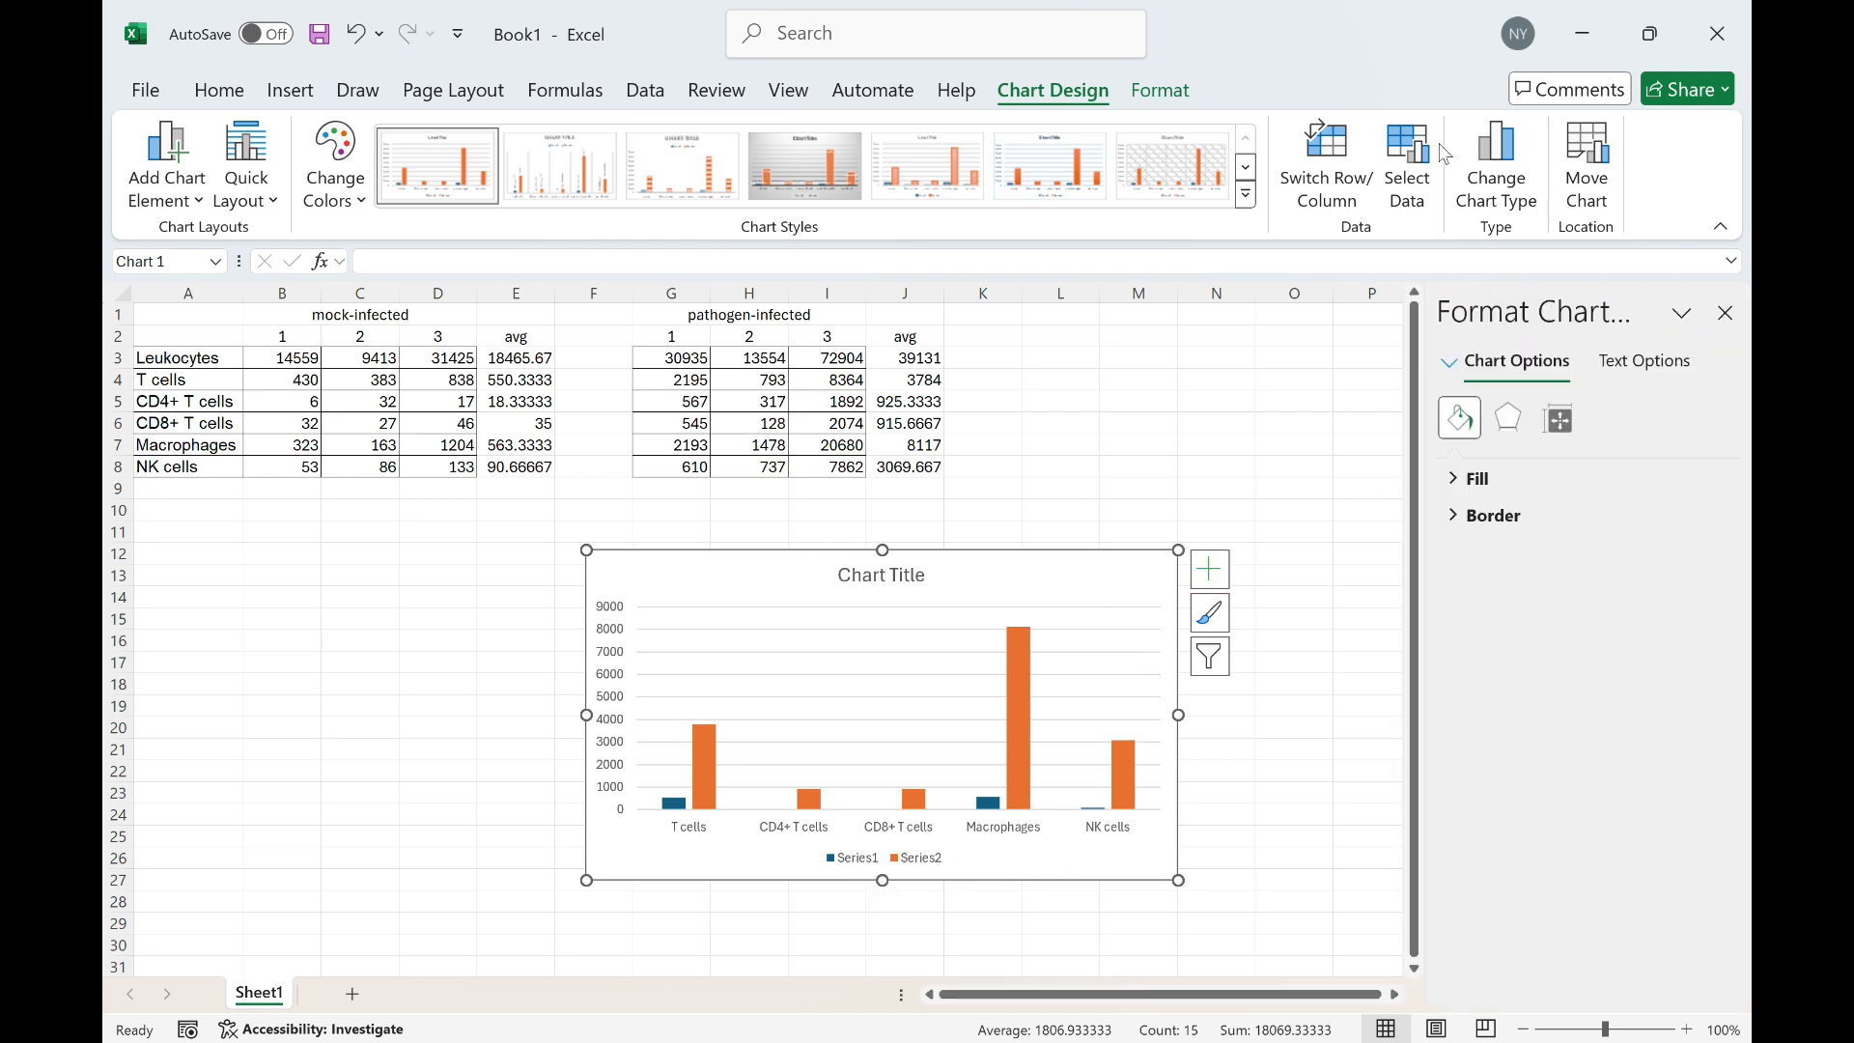
click(1406, 169)
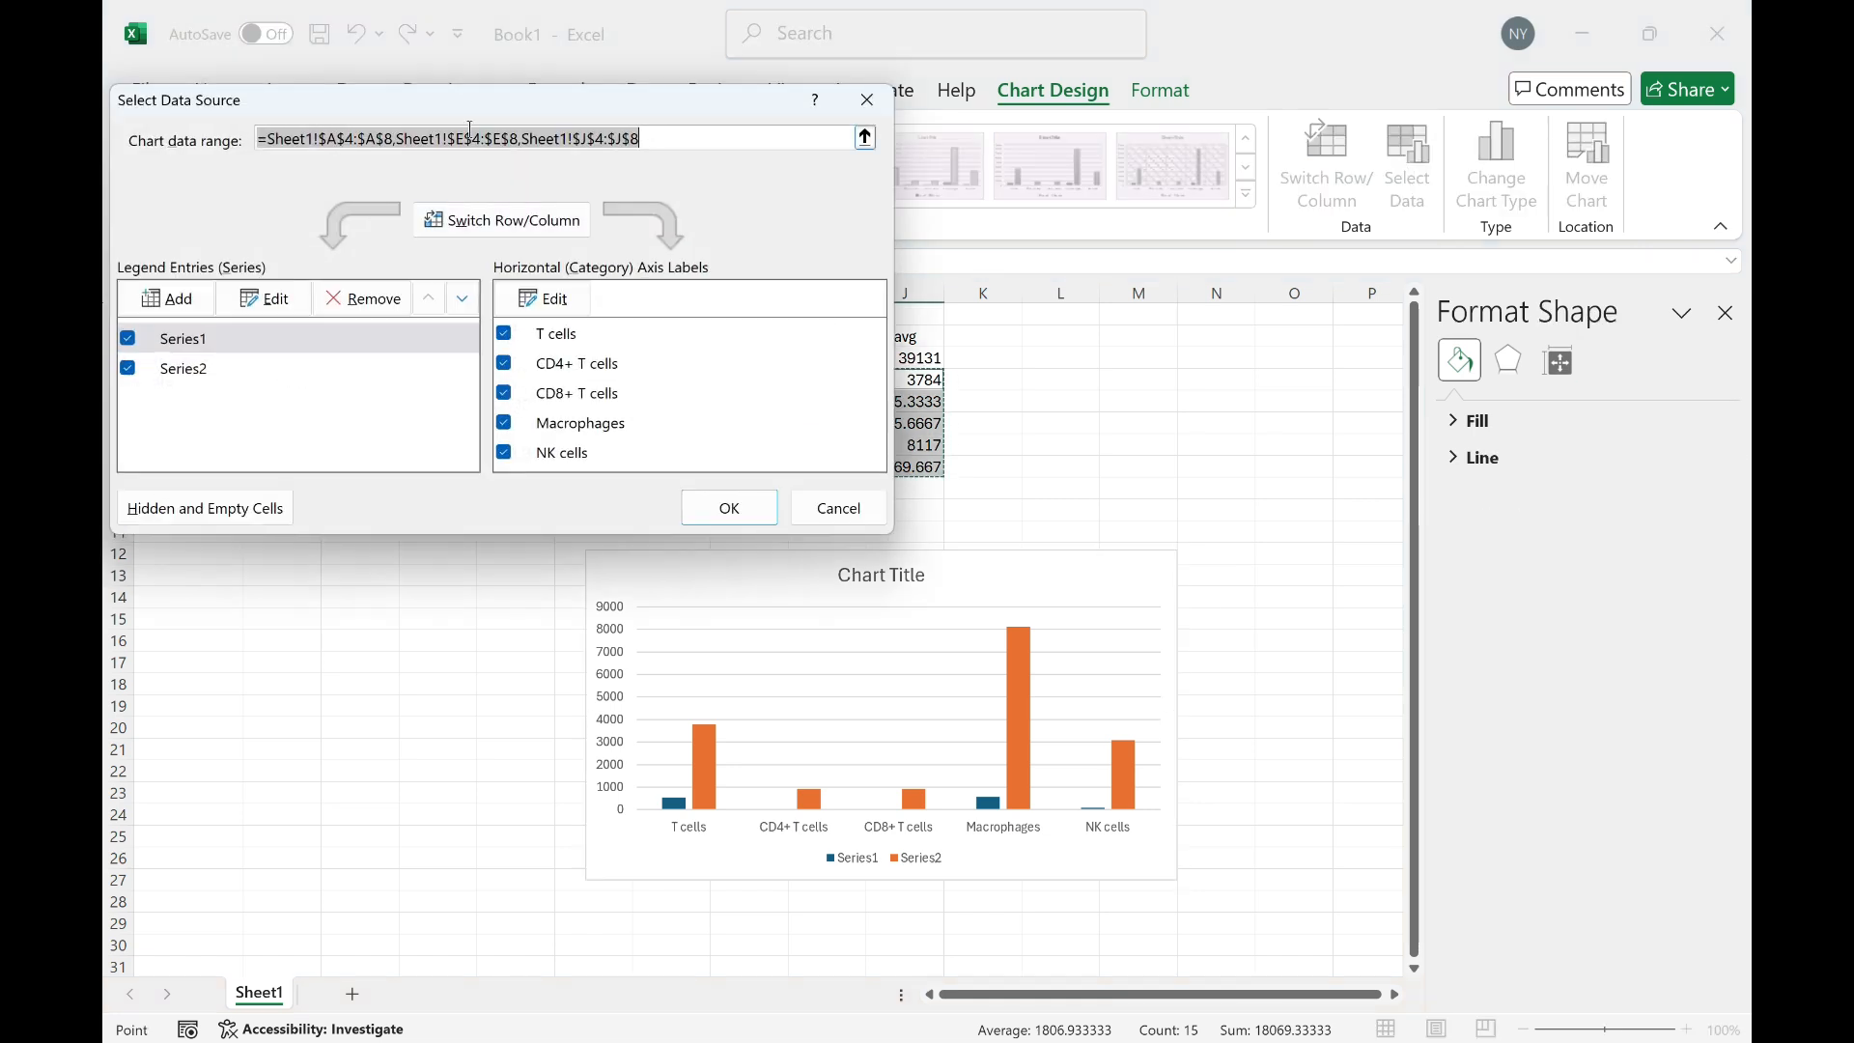
drag(469, 100, 629, 159)
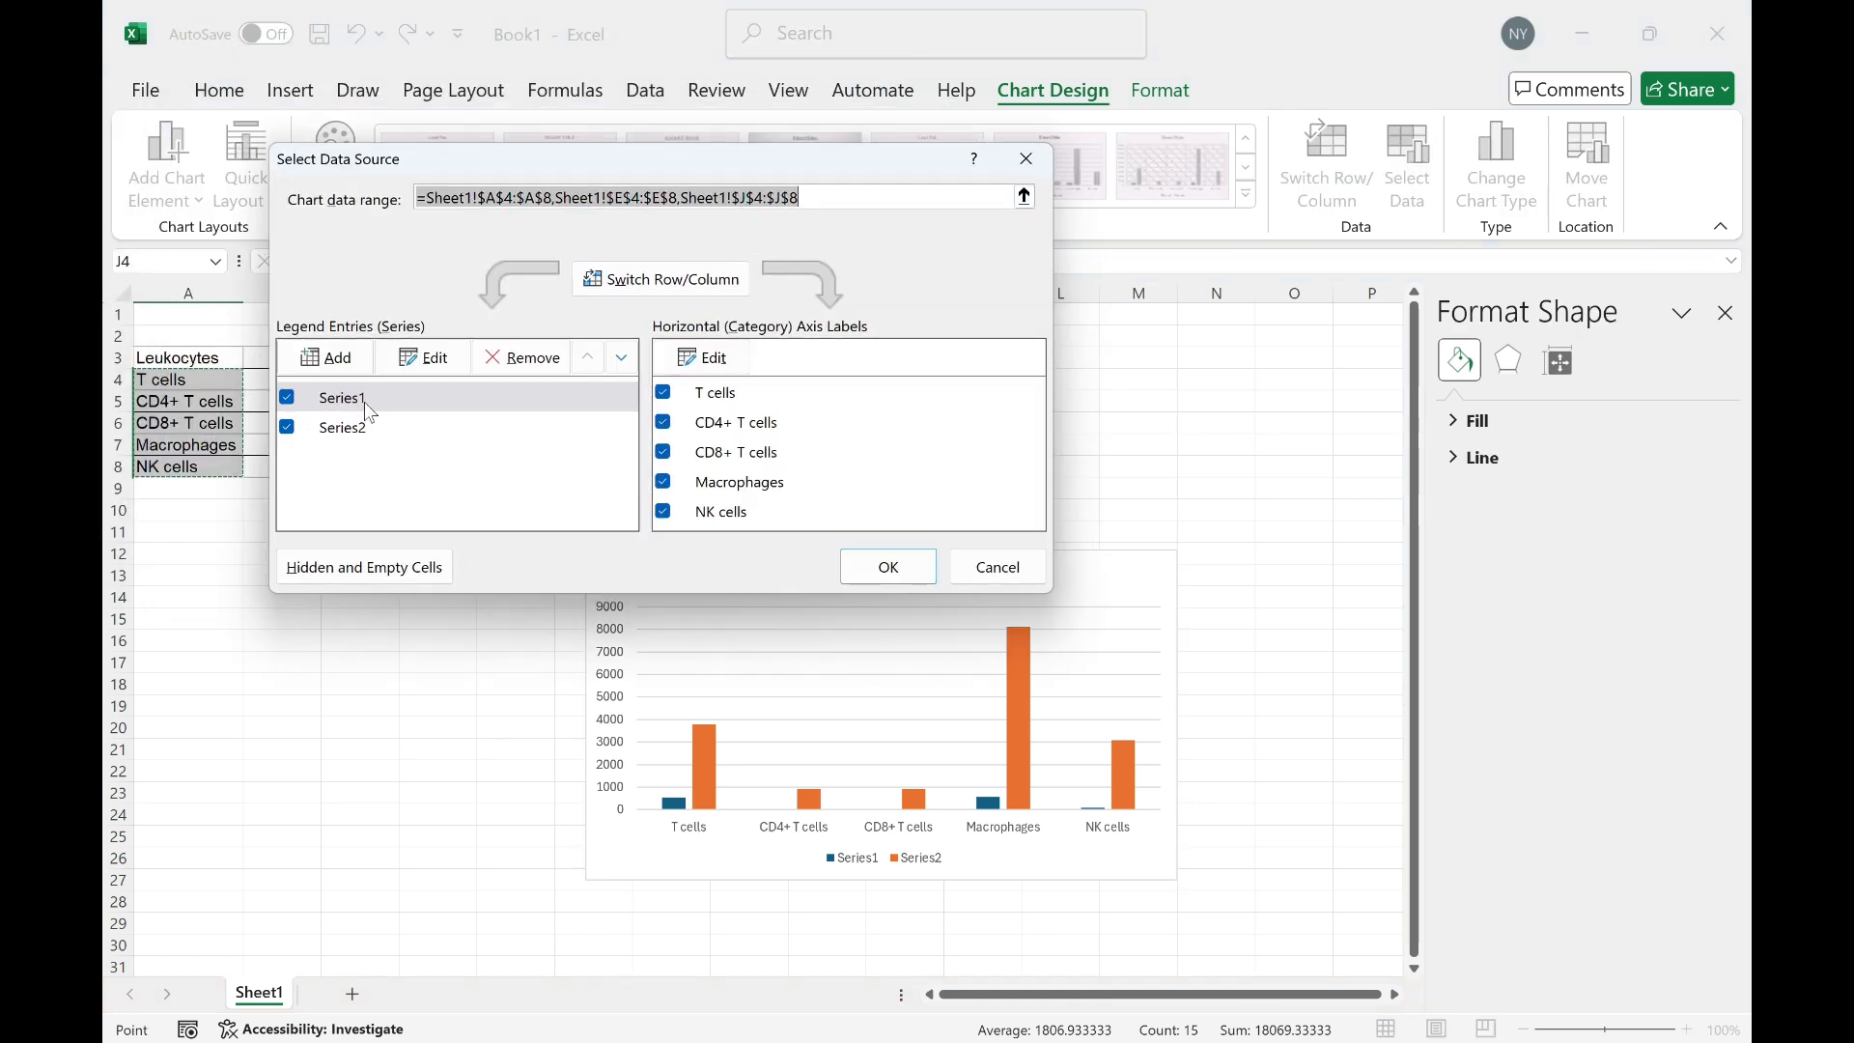
click(412, 368)
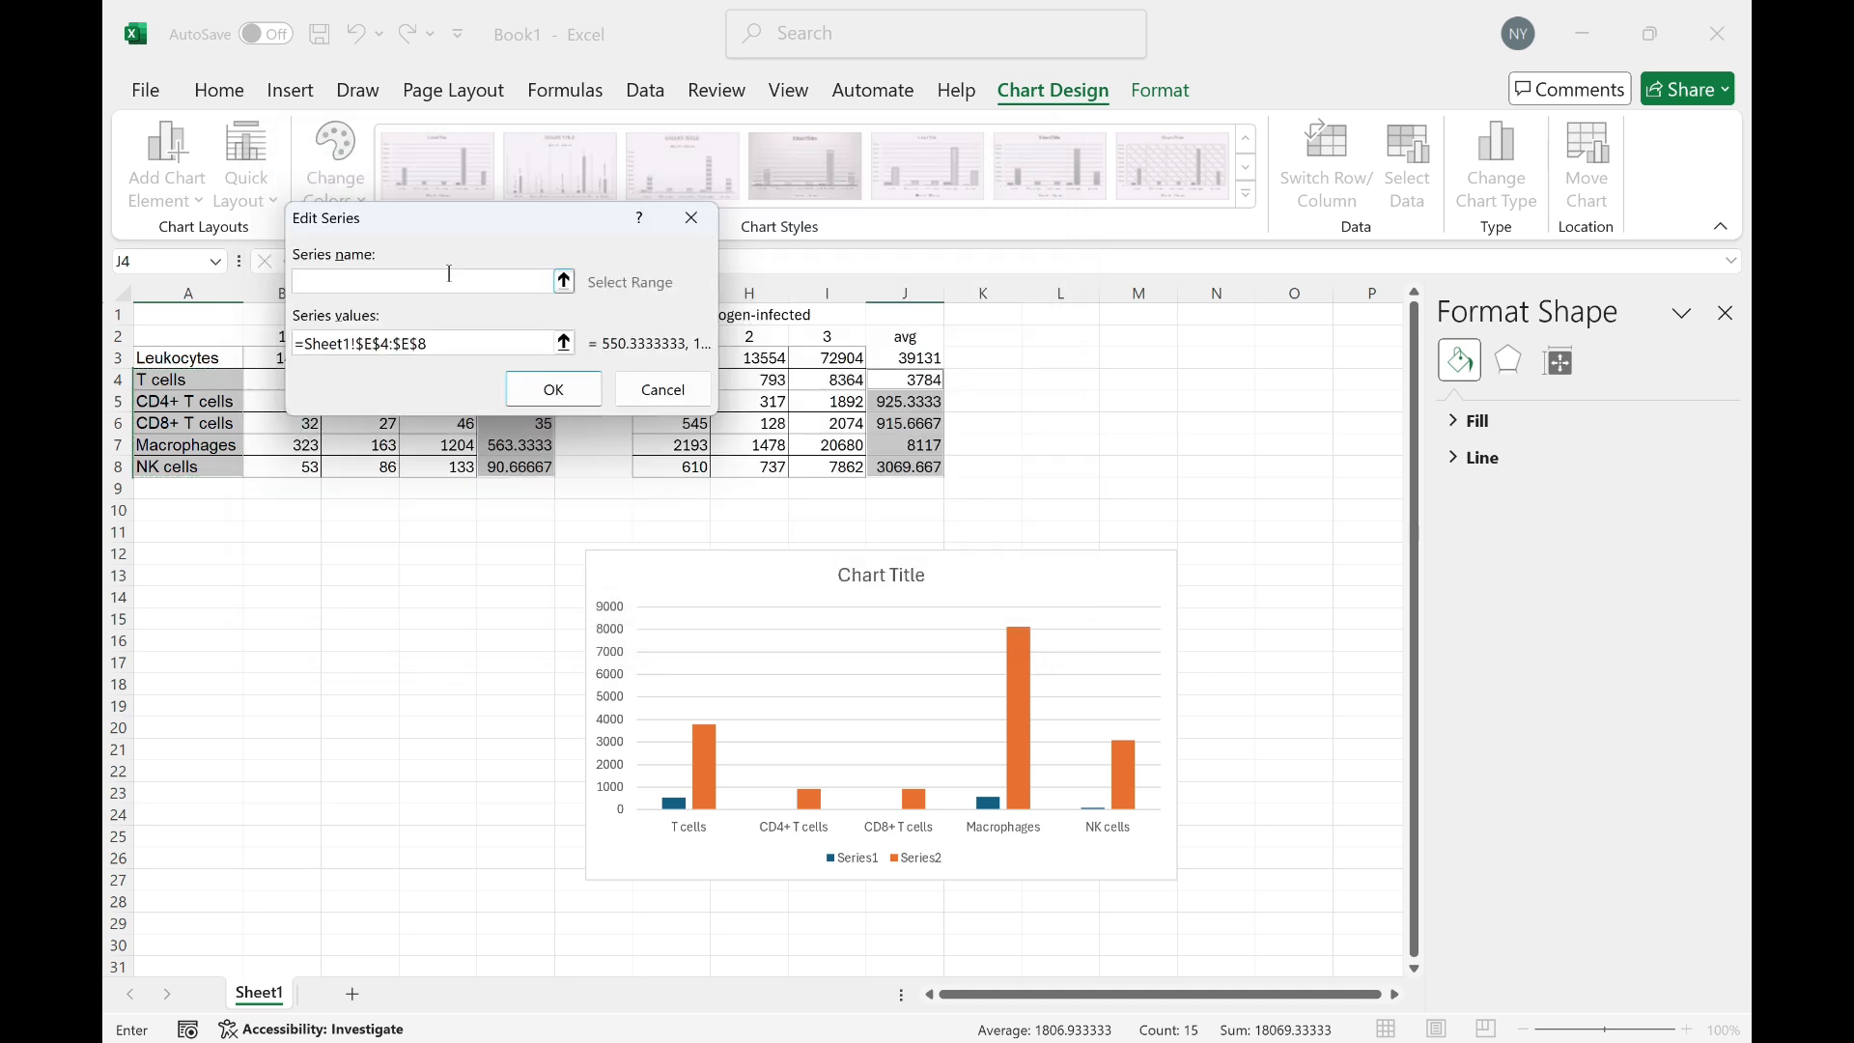
text(mock-infected)
click(549, 398)
Rename the second chart series as pathogen-infected and confirm the data source
click(392, 425)
click(437, 363)
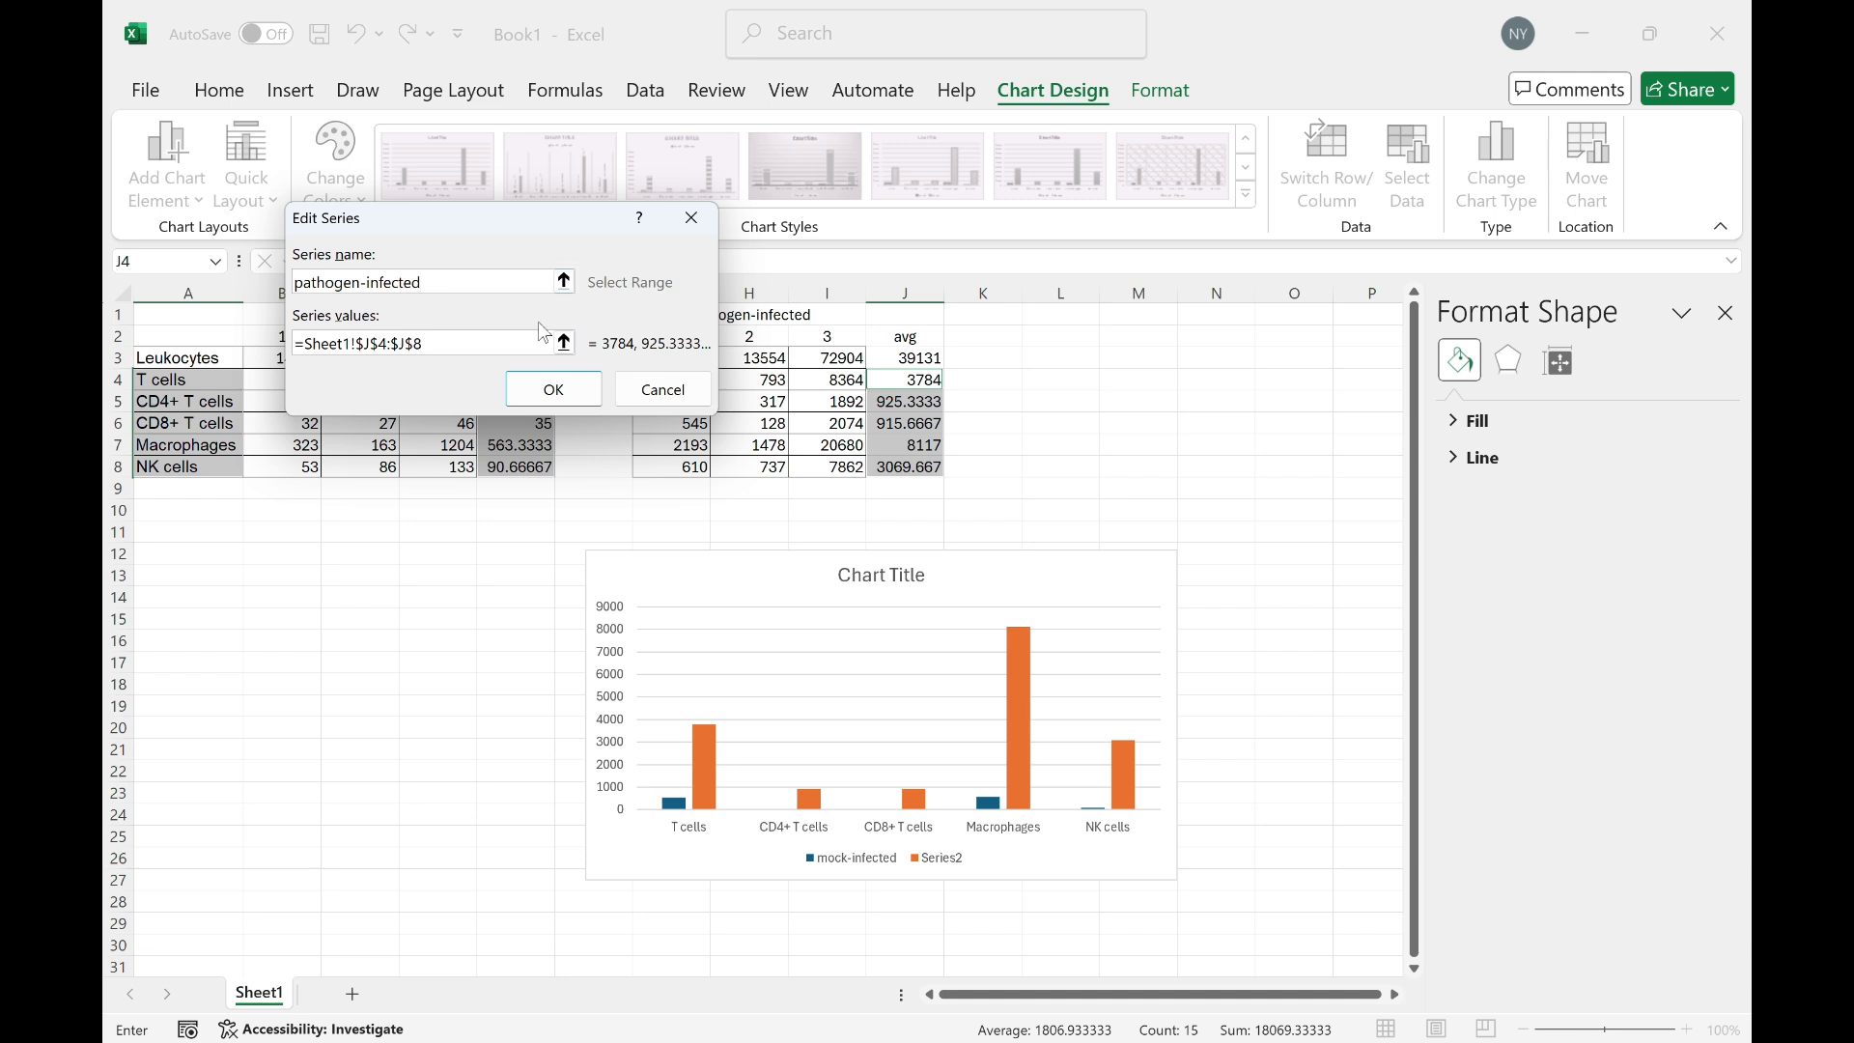
click(553, 389)
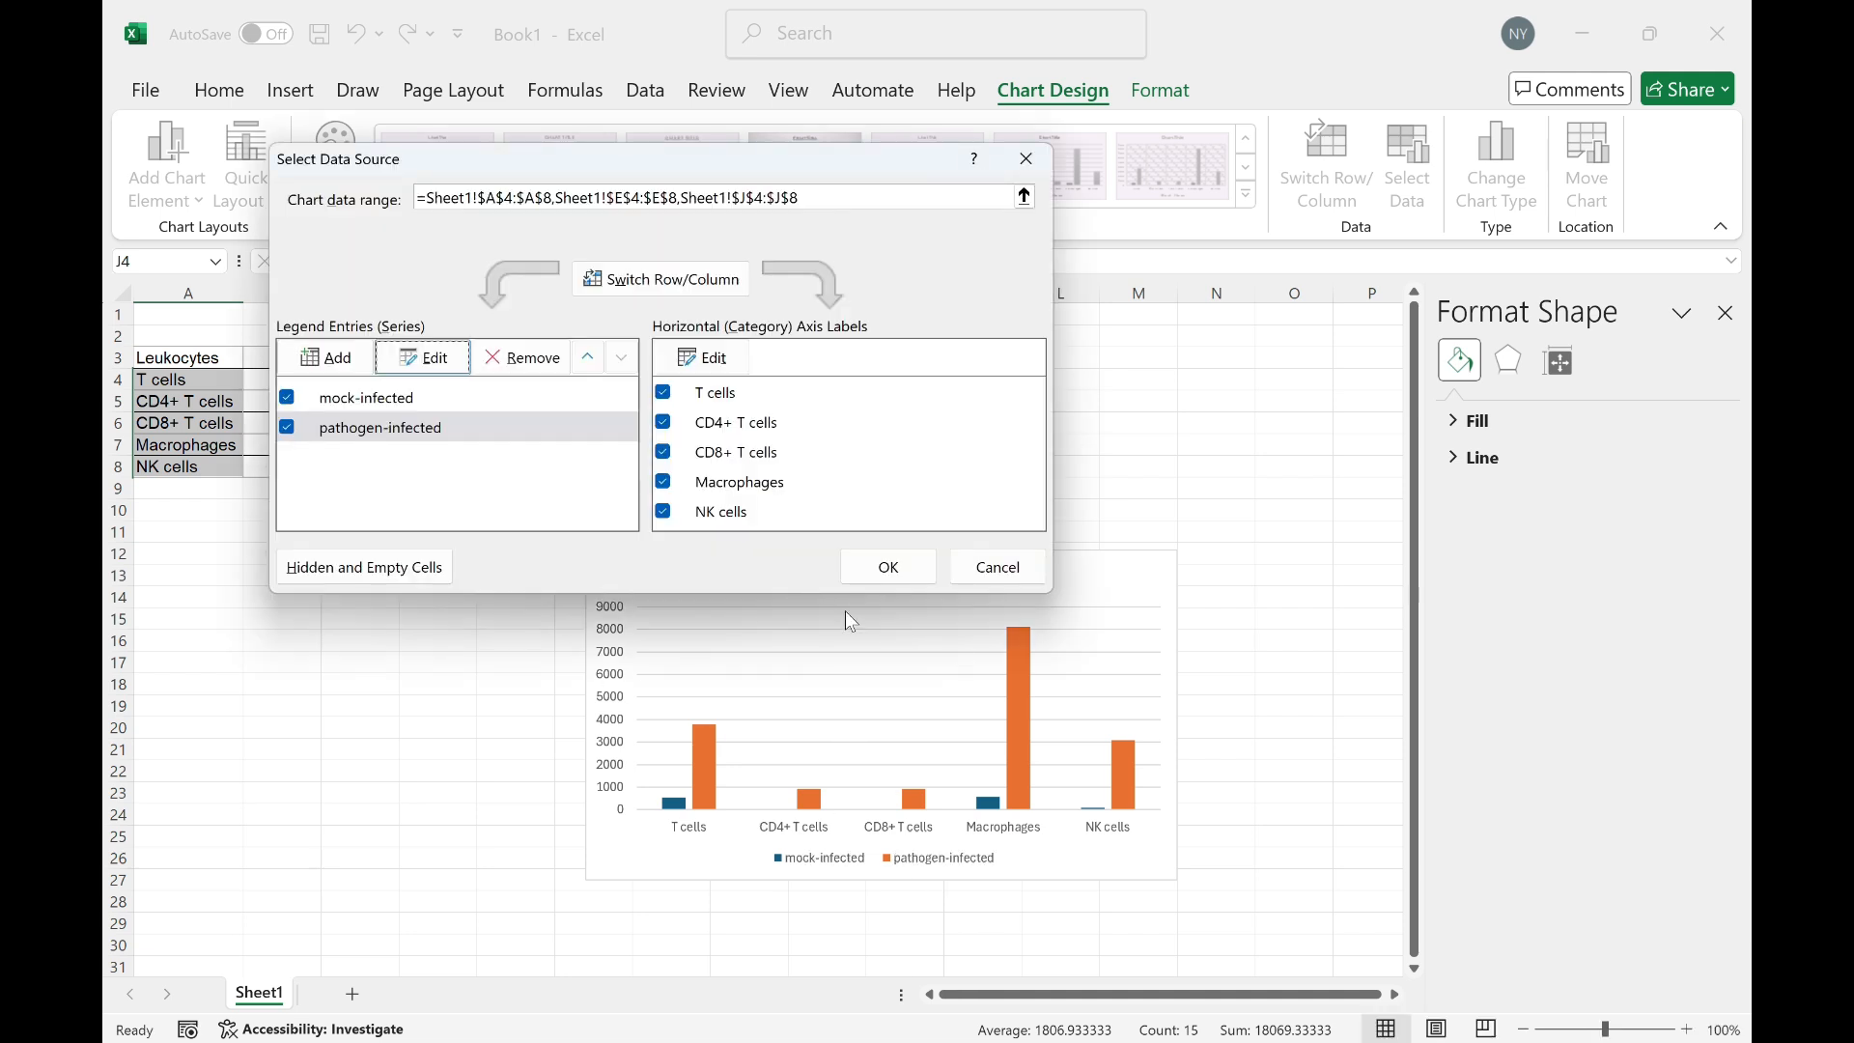
click(879, 572)
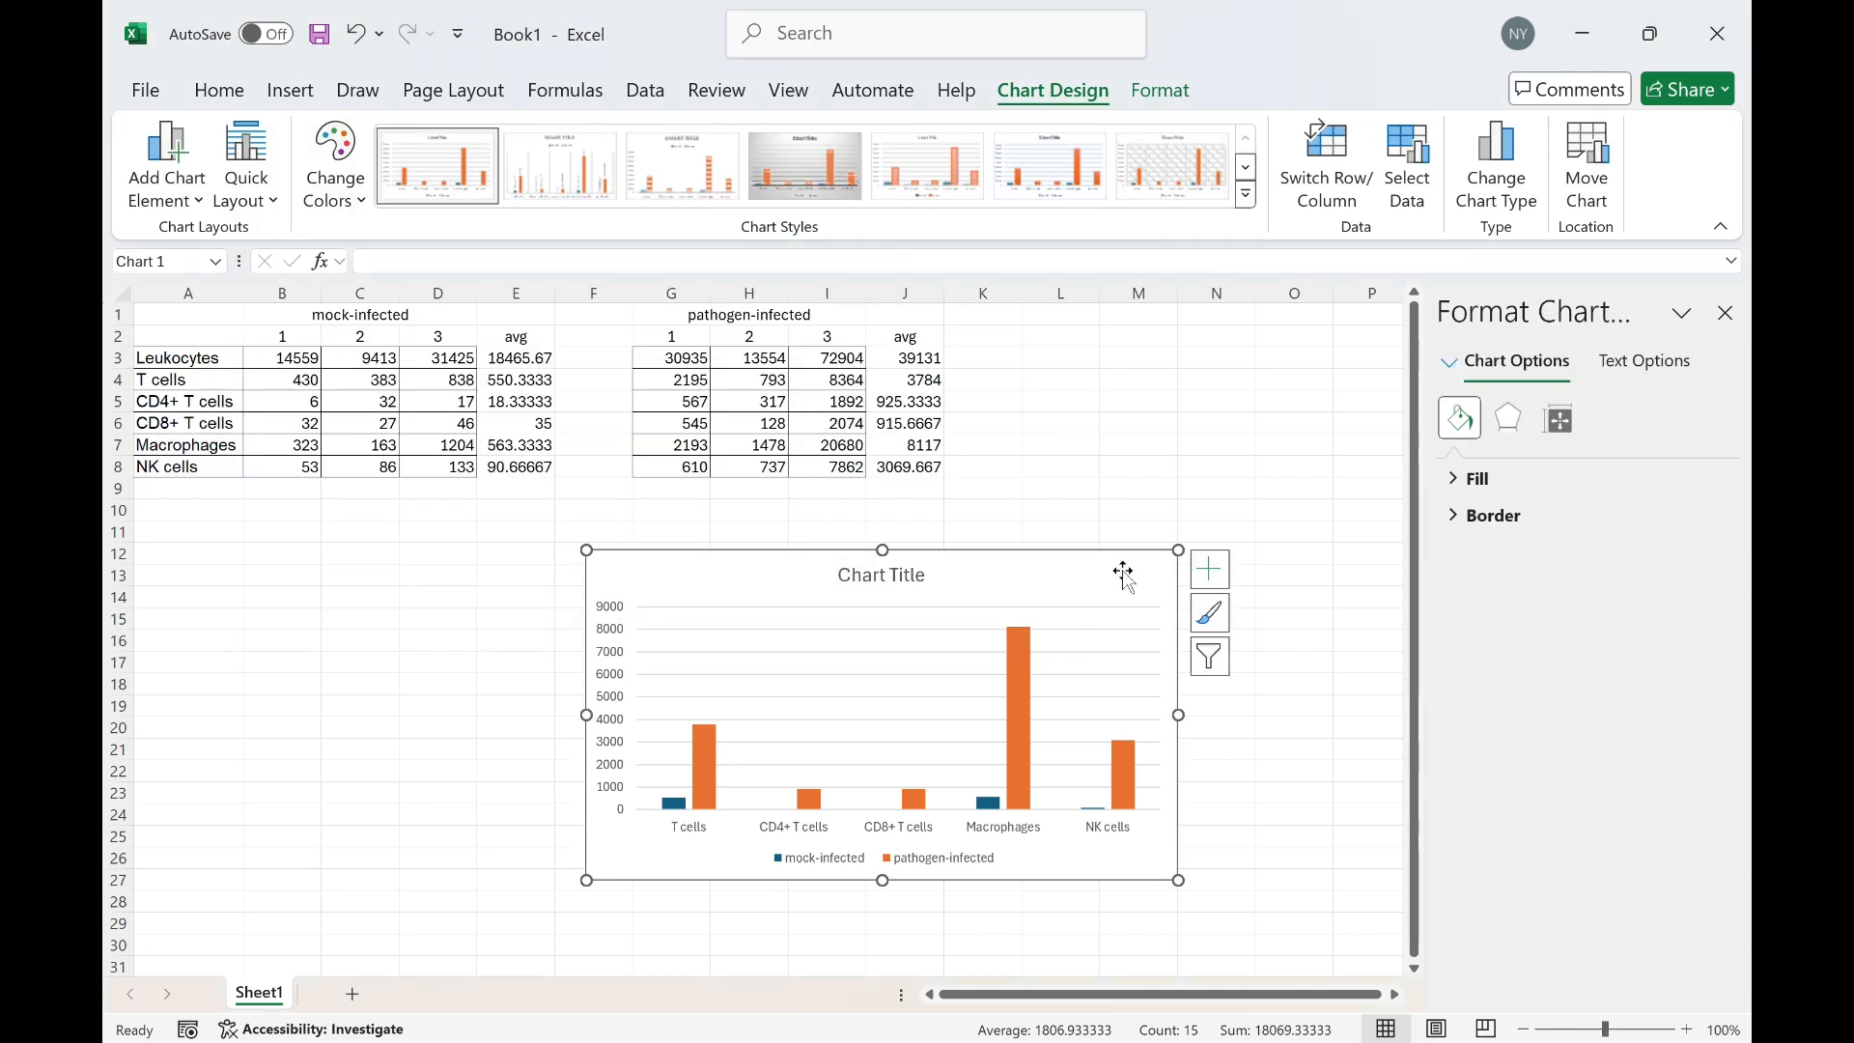
Add axis titles to the chart and delete the horizontal axis title
click(1209, 569)
click(1281, 642)
click(928, 816)
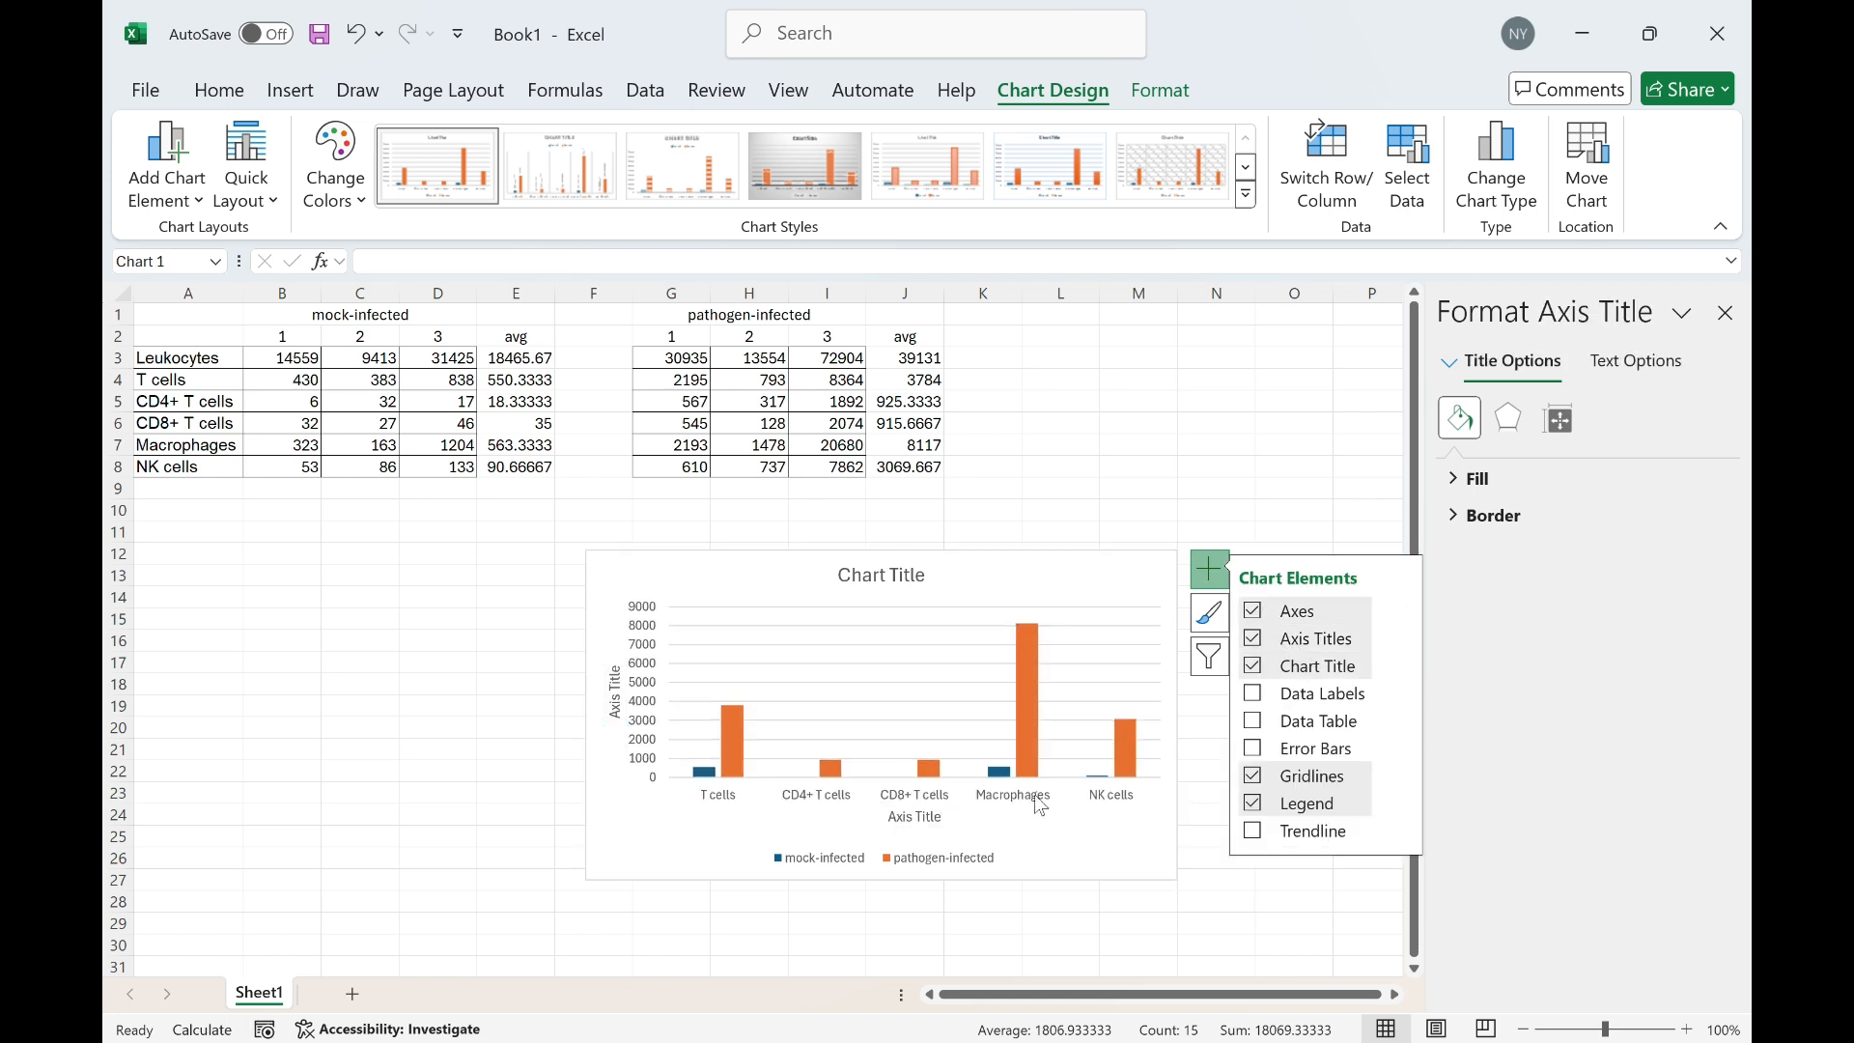
key(Delete)
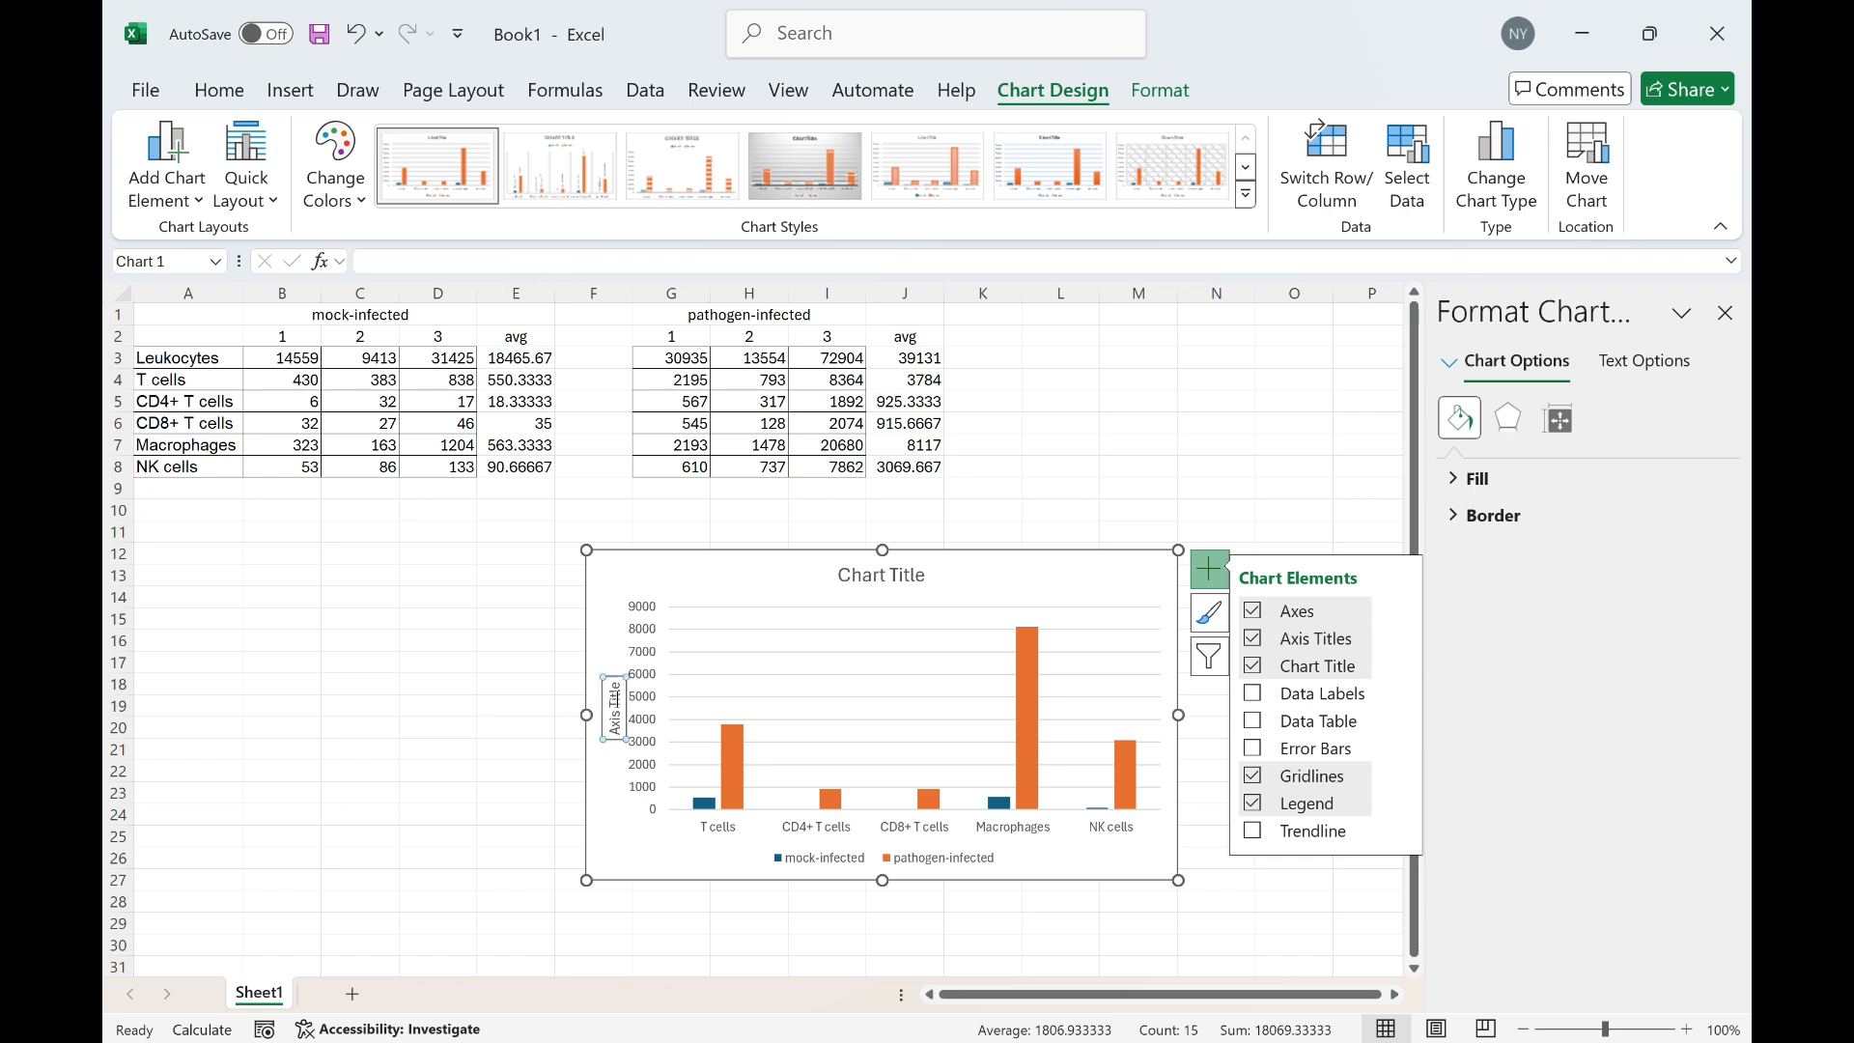
Set the vertical axis title to Total Cells
click(622, 712)
drag(625, 708, 615, 696)
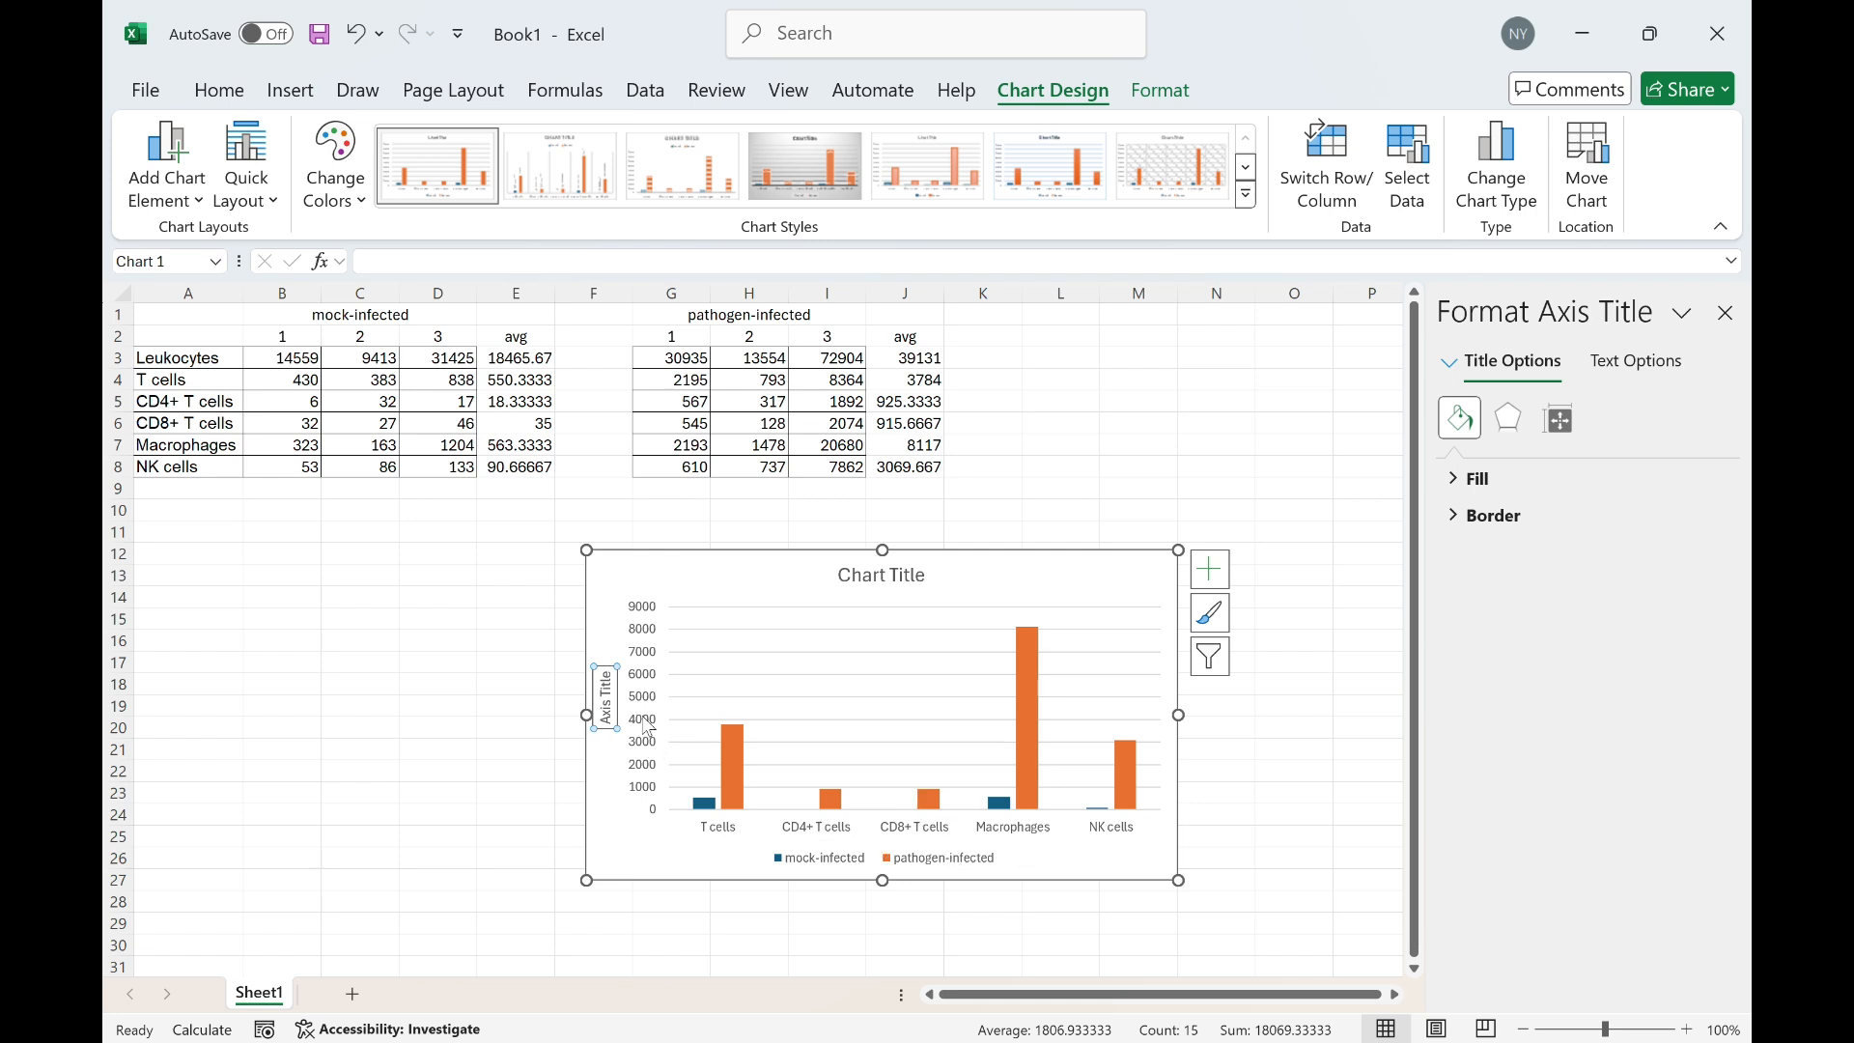
triple_click(608, 696)
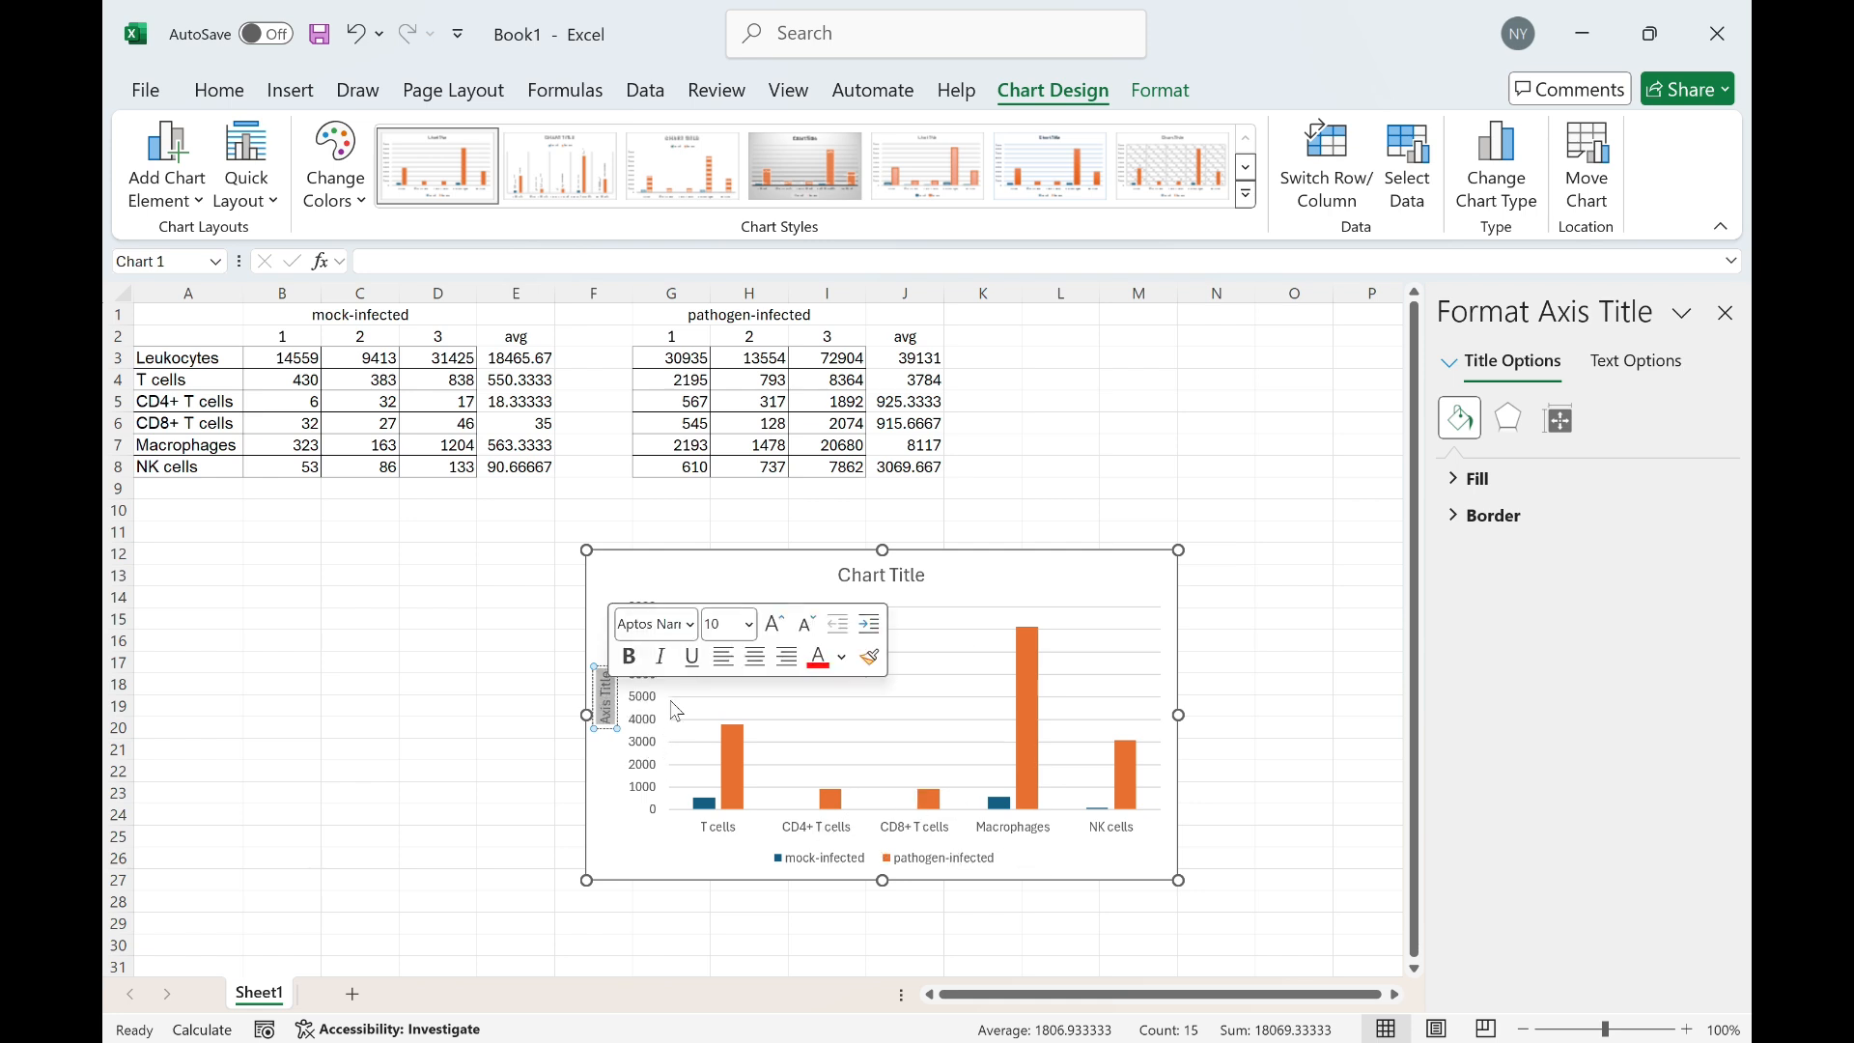
text(Total Cells)
click(1034, 580)
Add standard error bars to the chart
click(1217, 581)
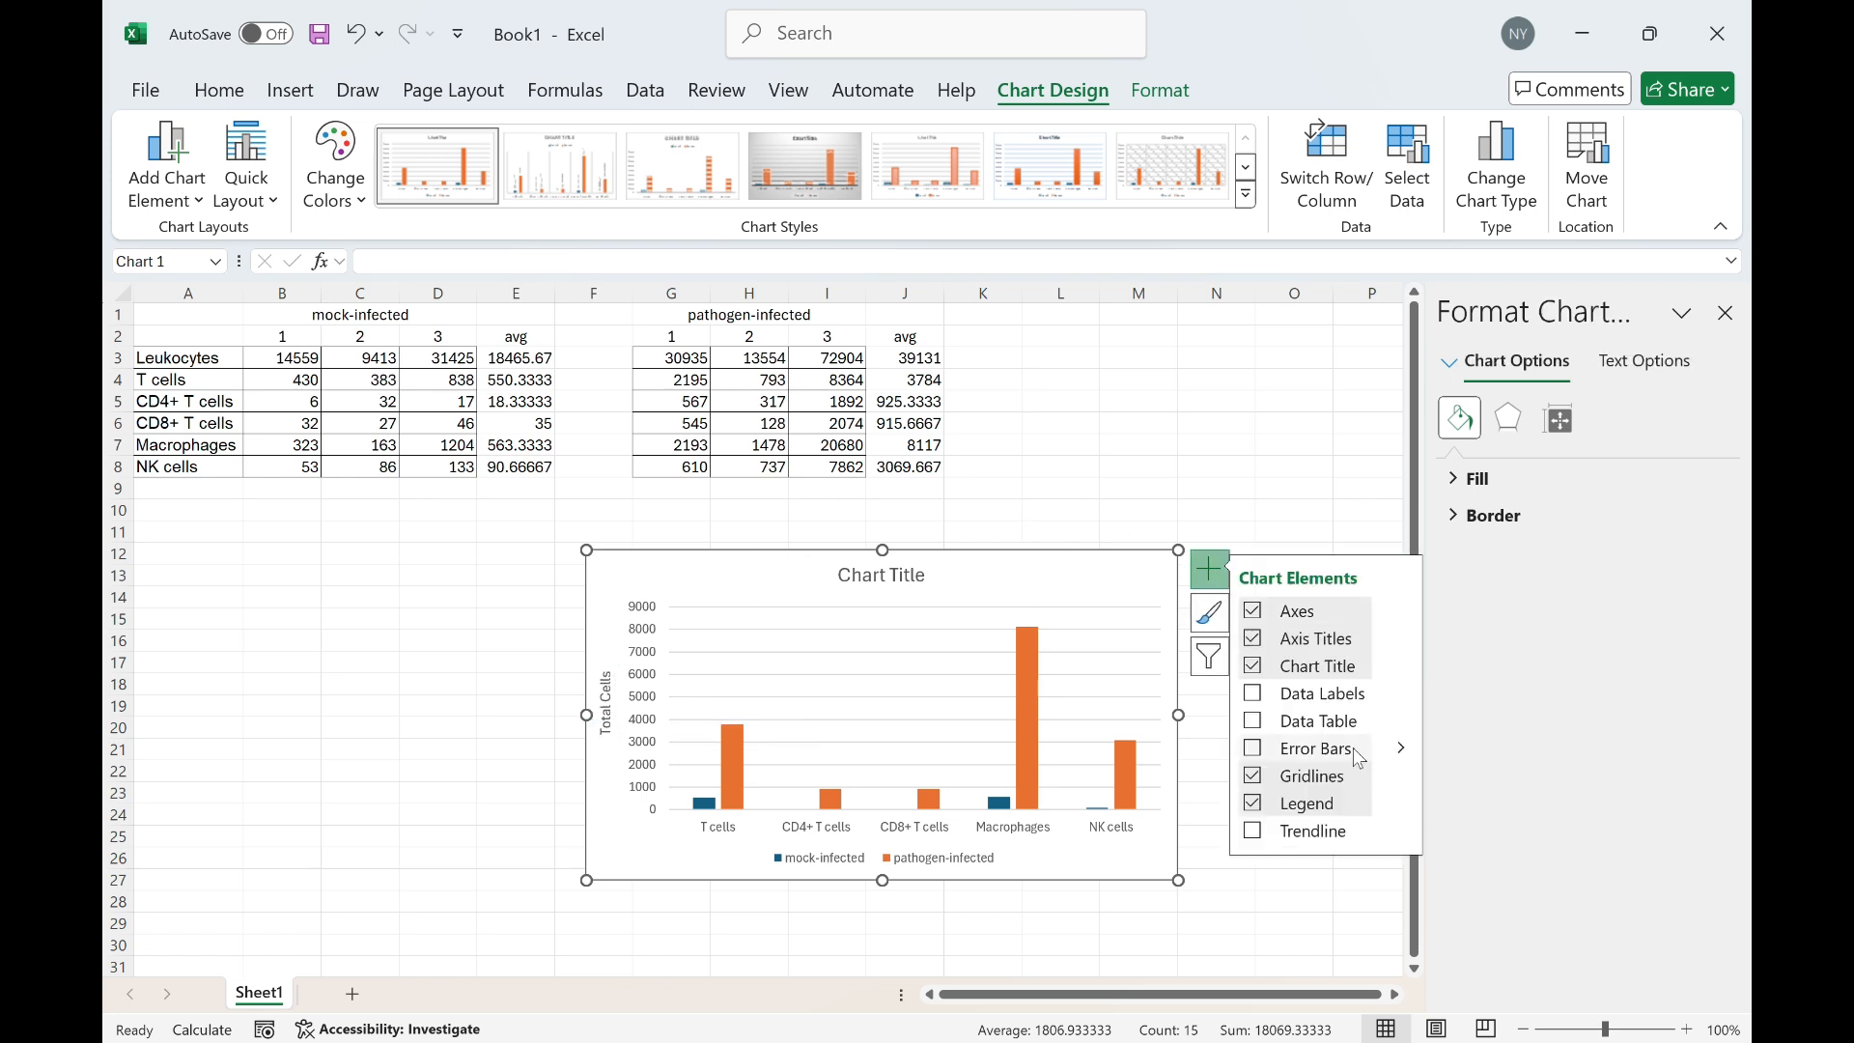
mouse_move(1400, 748)
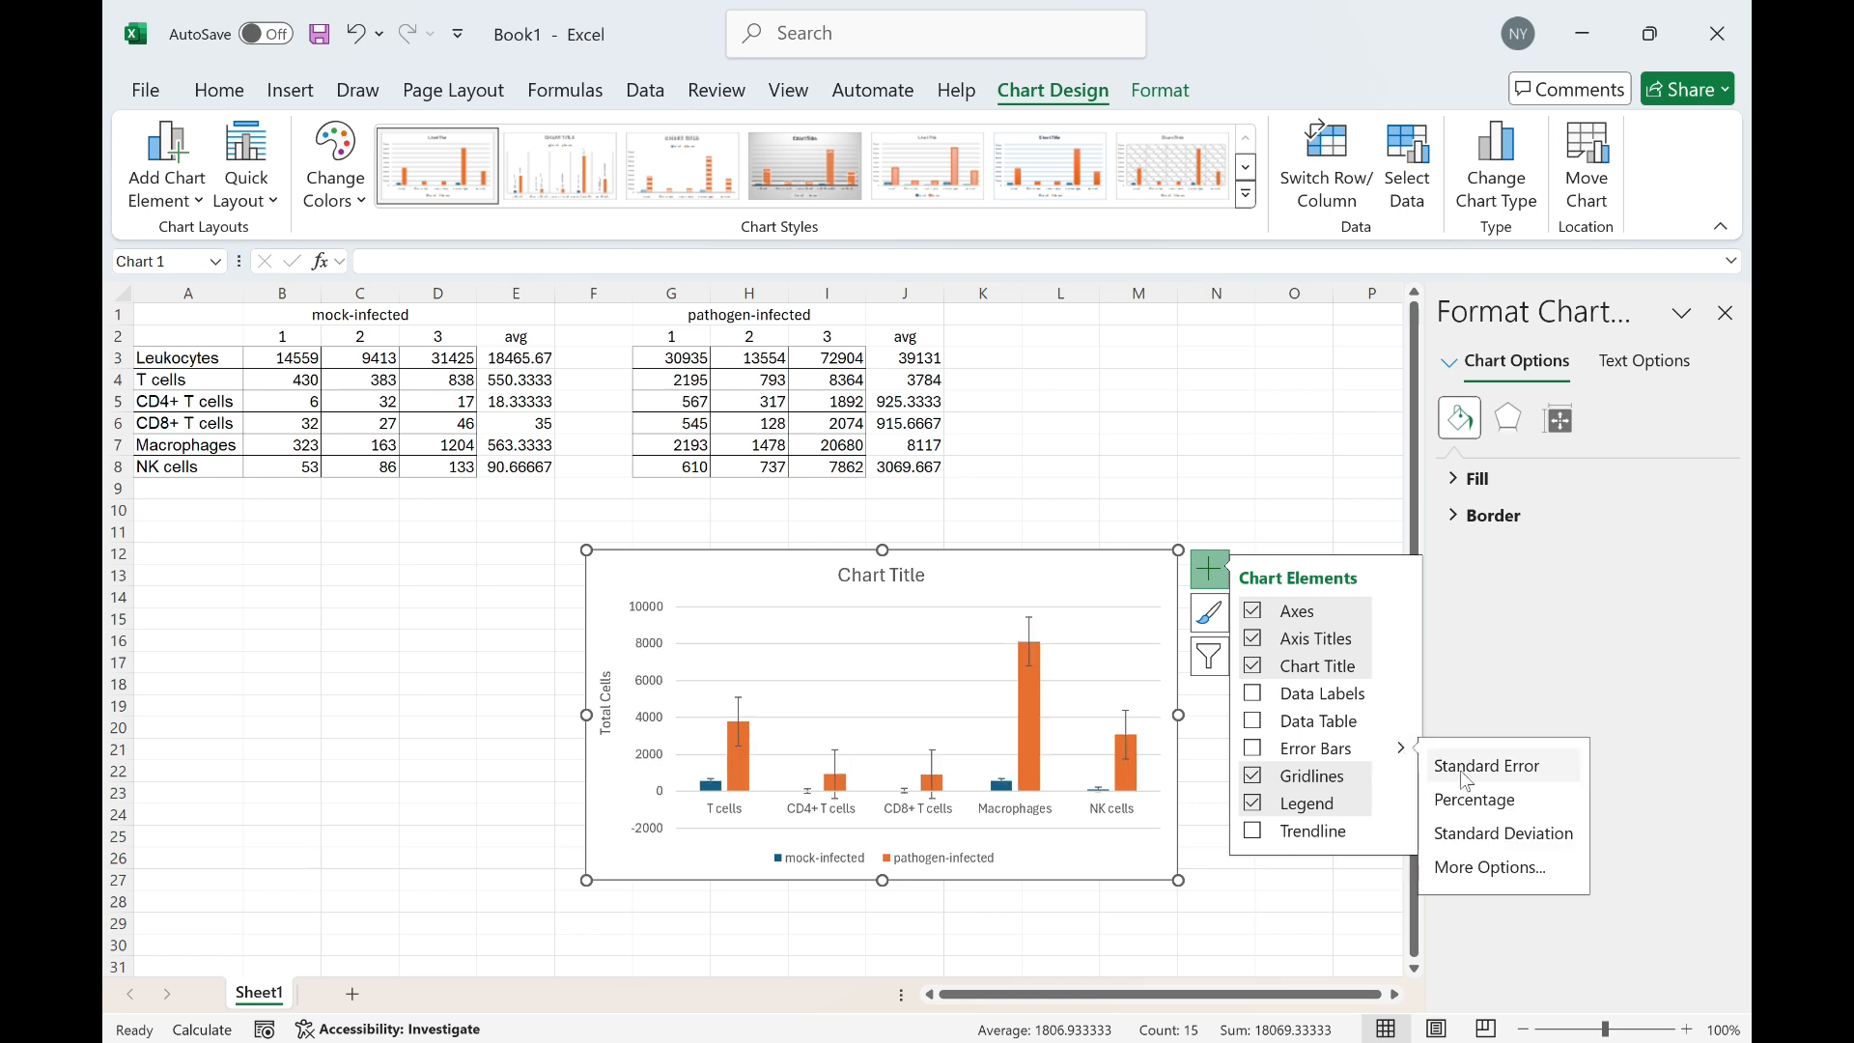
click(1487, 766)
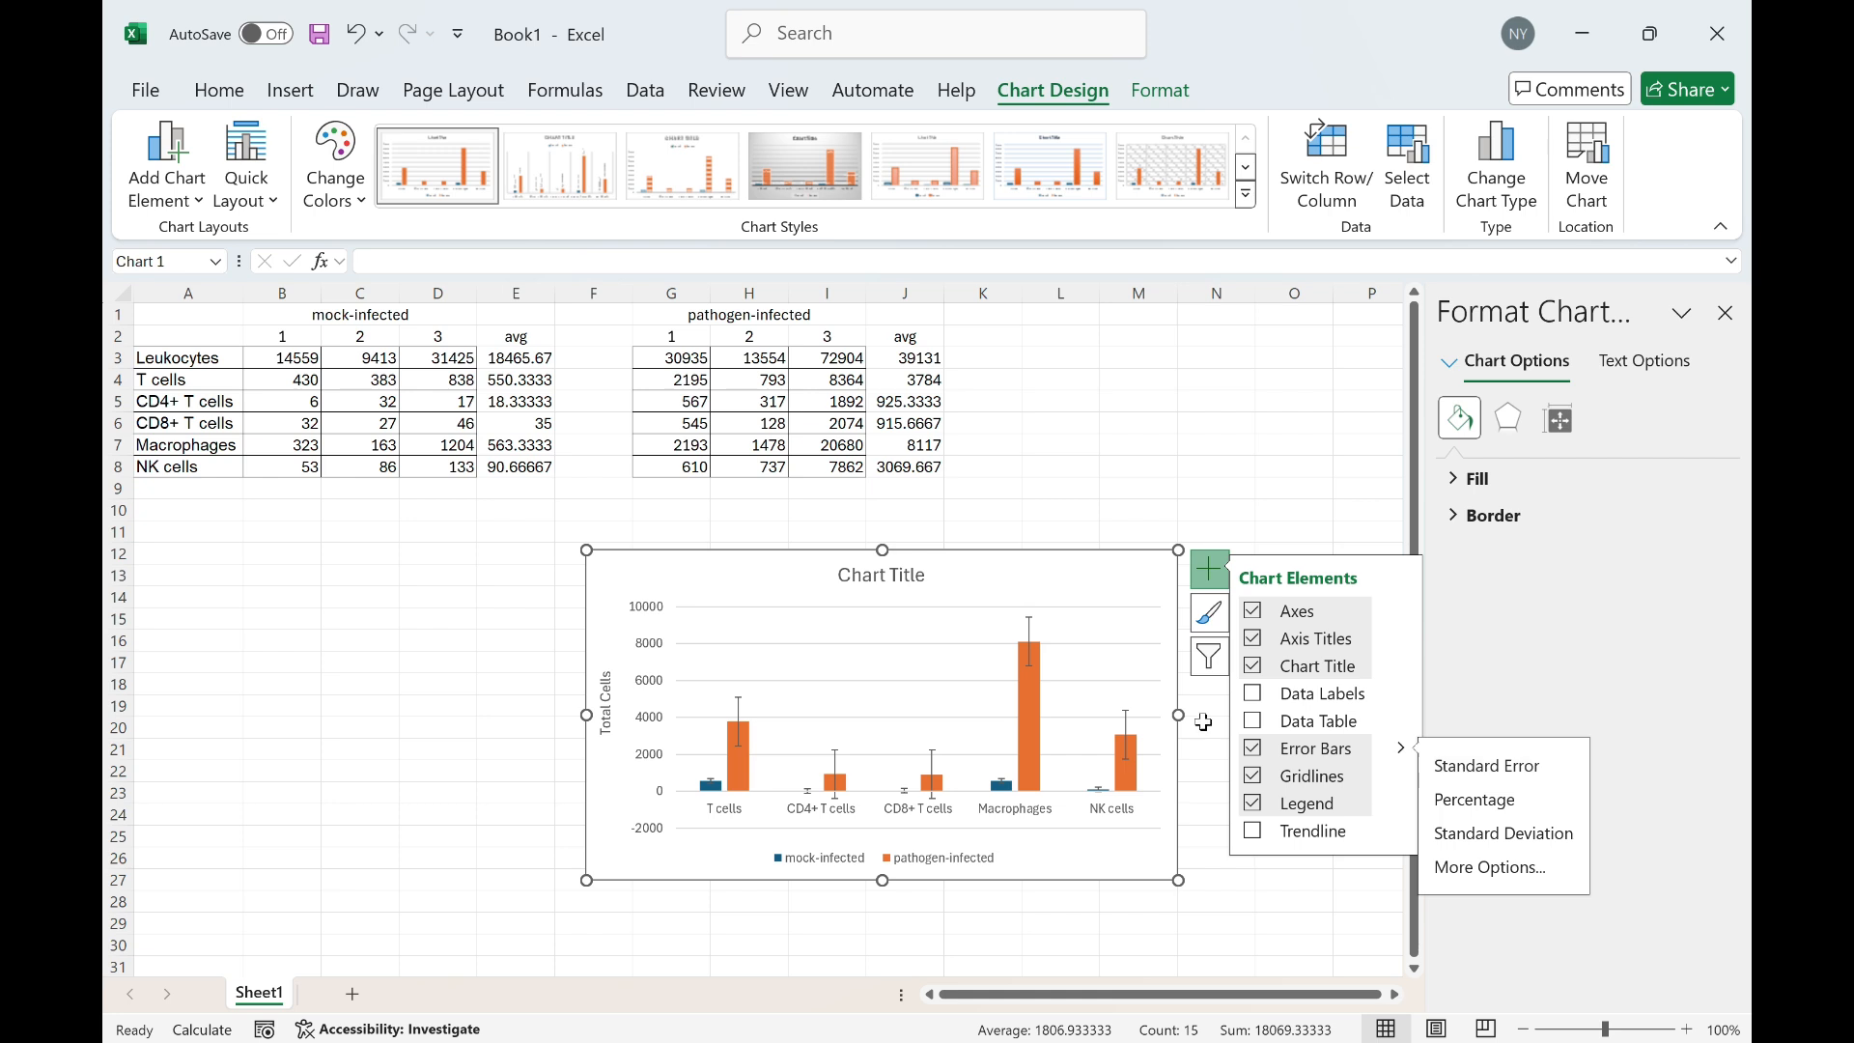
click(1218, 941)
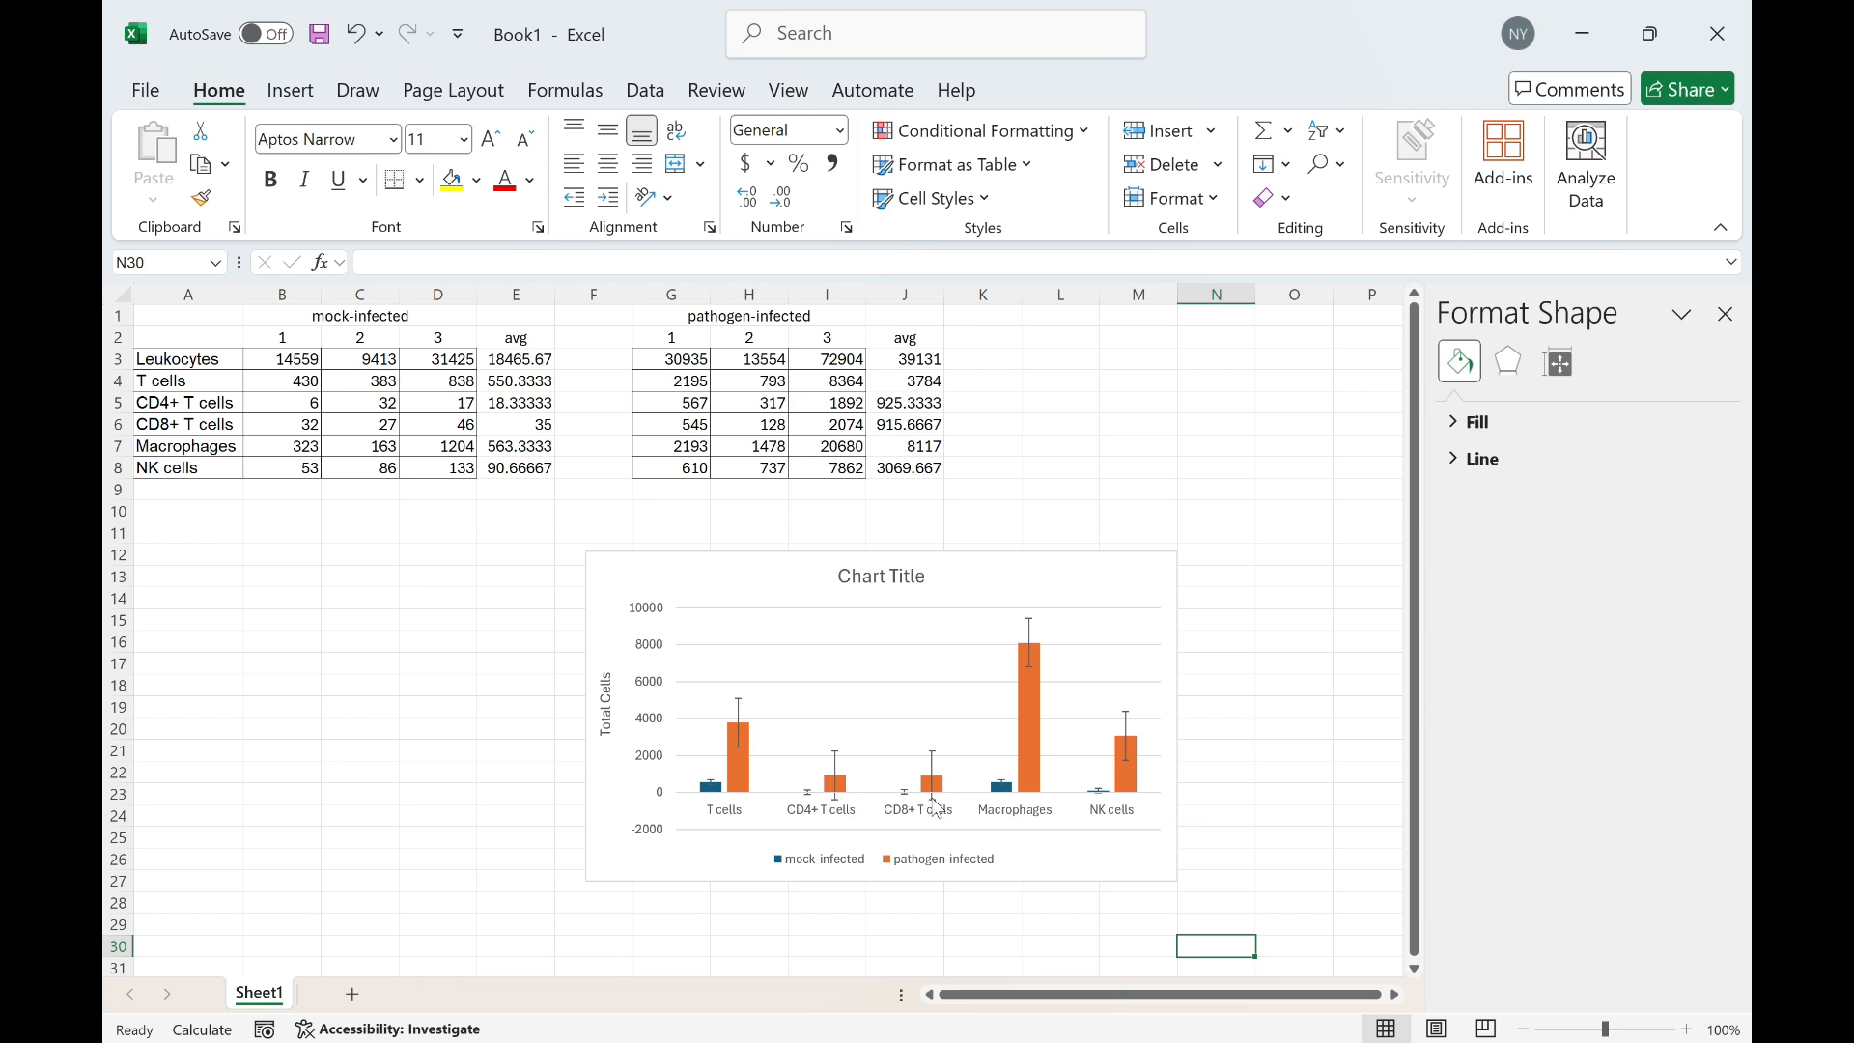
Set the mock-infected error bars to the Plus direction only
click(934, 802)
click(1544, 652)
click(816, 806)
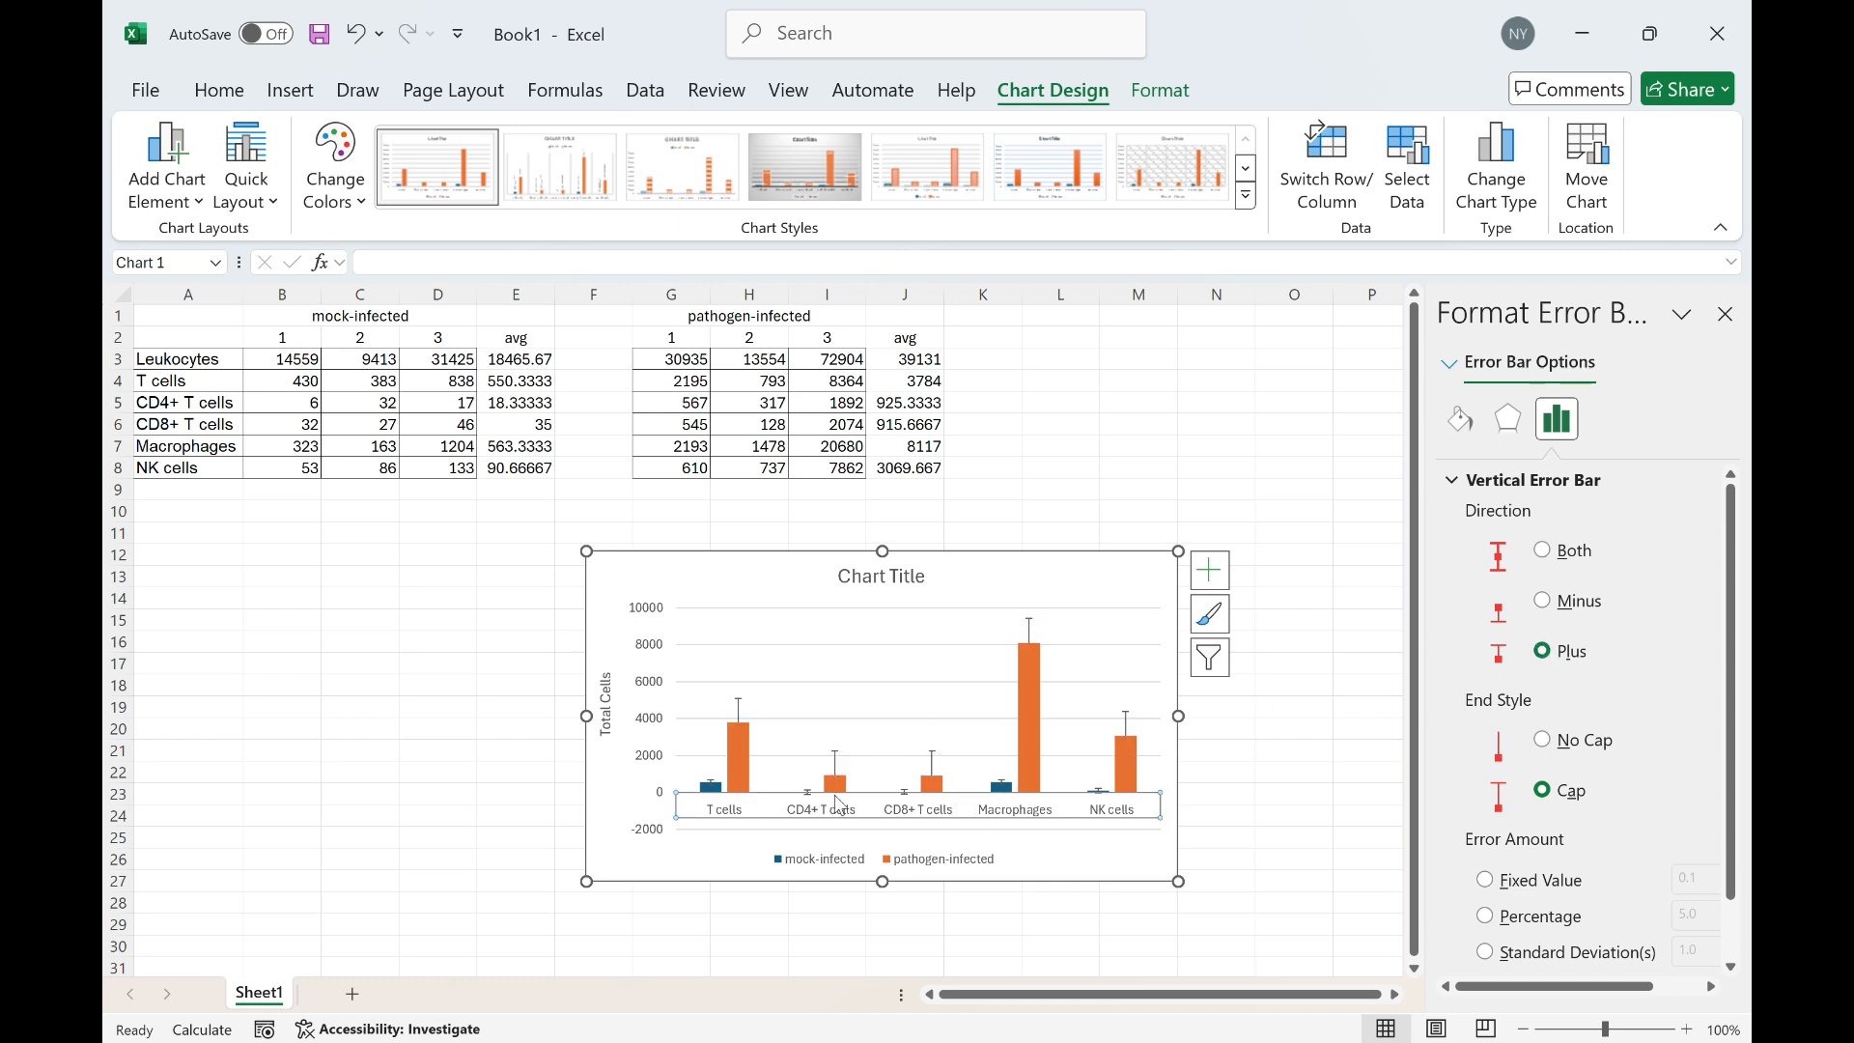
click(1098, 791)
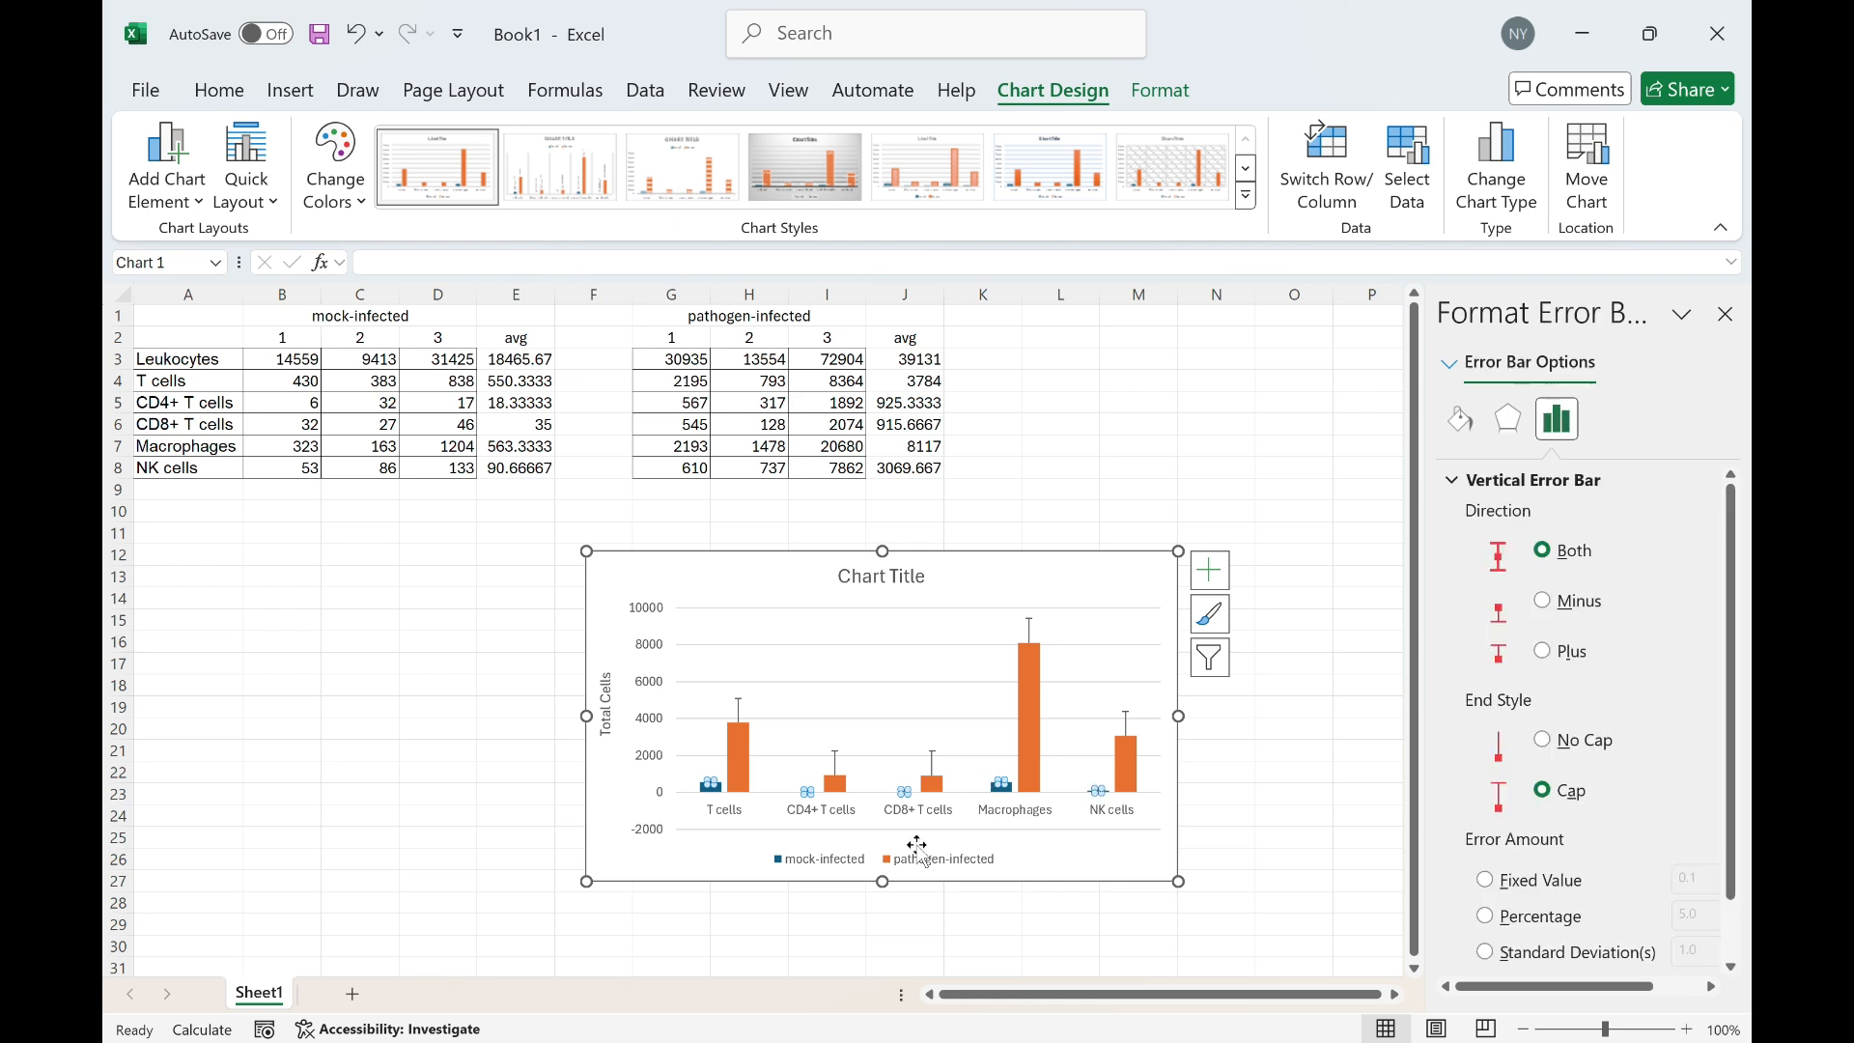
click(1544, 653)
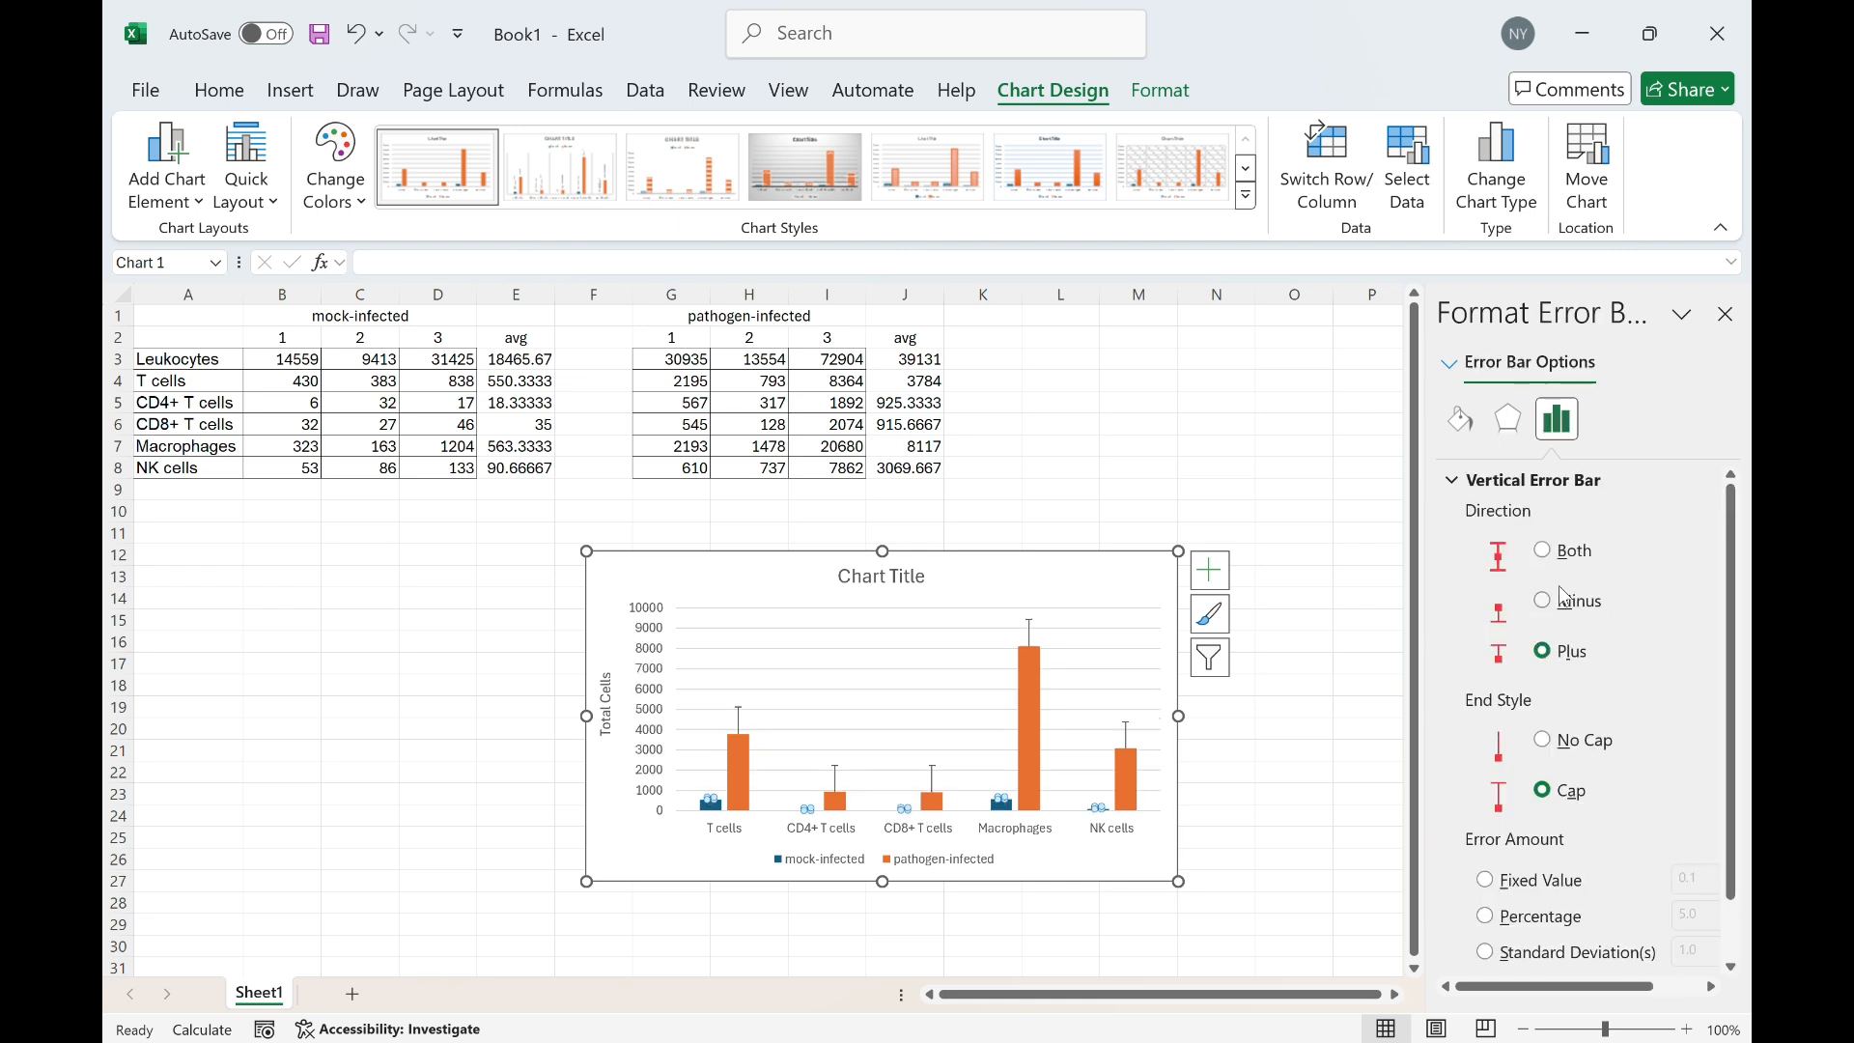
Enlarge the clustered column chart and move it below the data table
click(1294, 816)
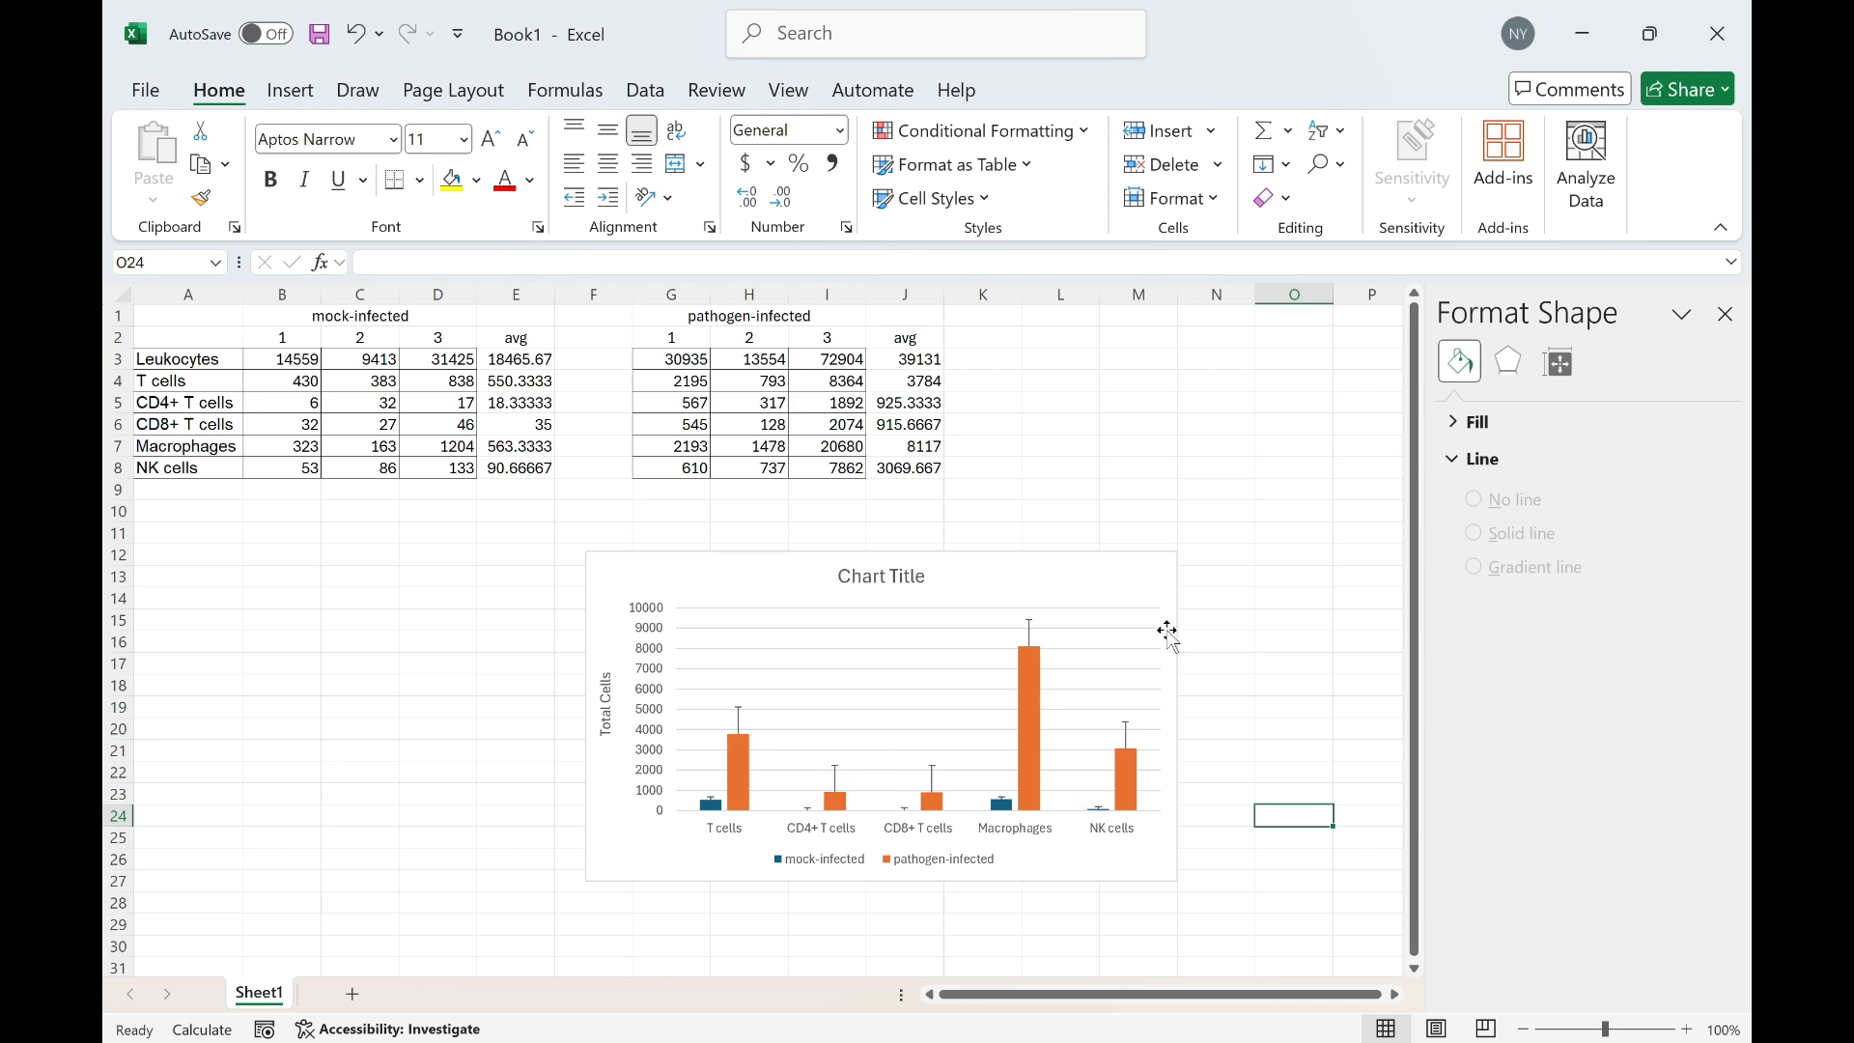
click(1121, 583)
drag(1177, 552, 1378, 444)
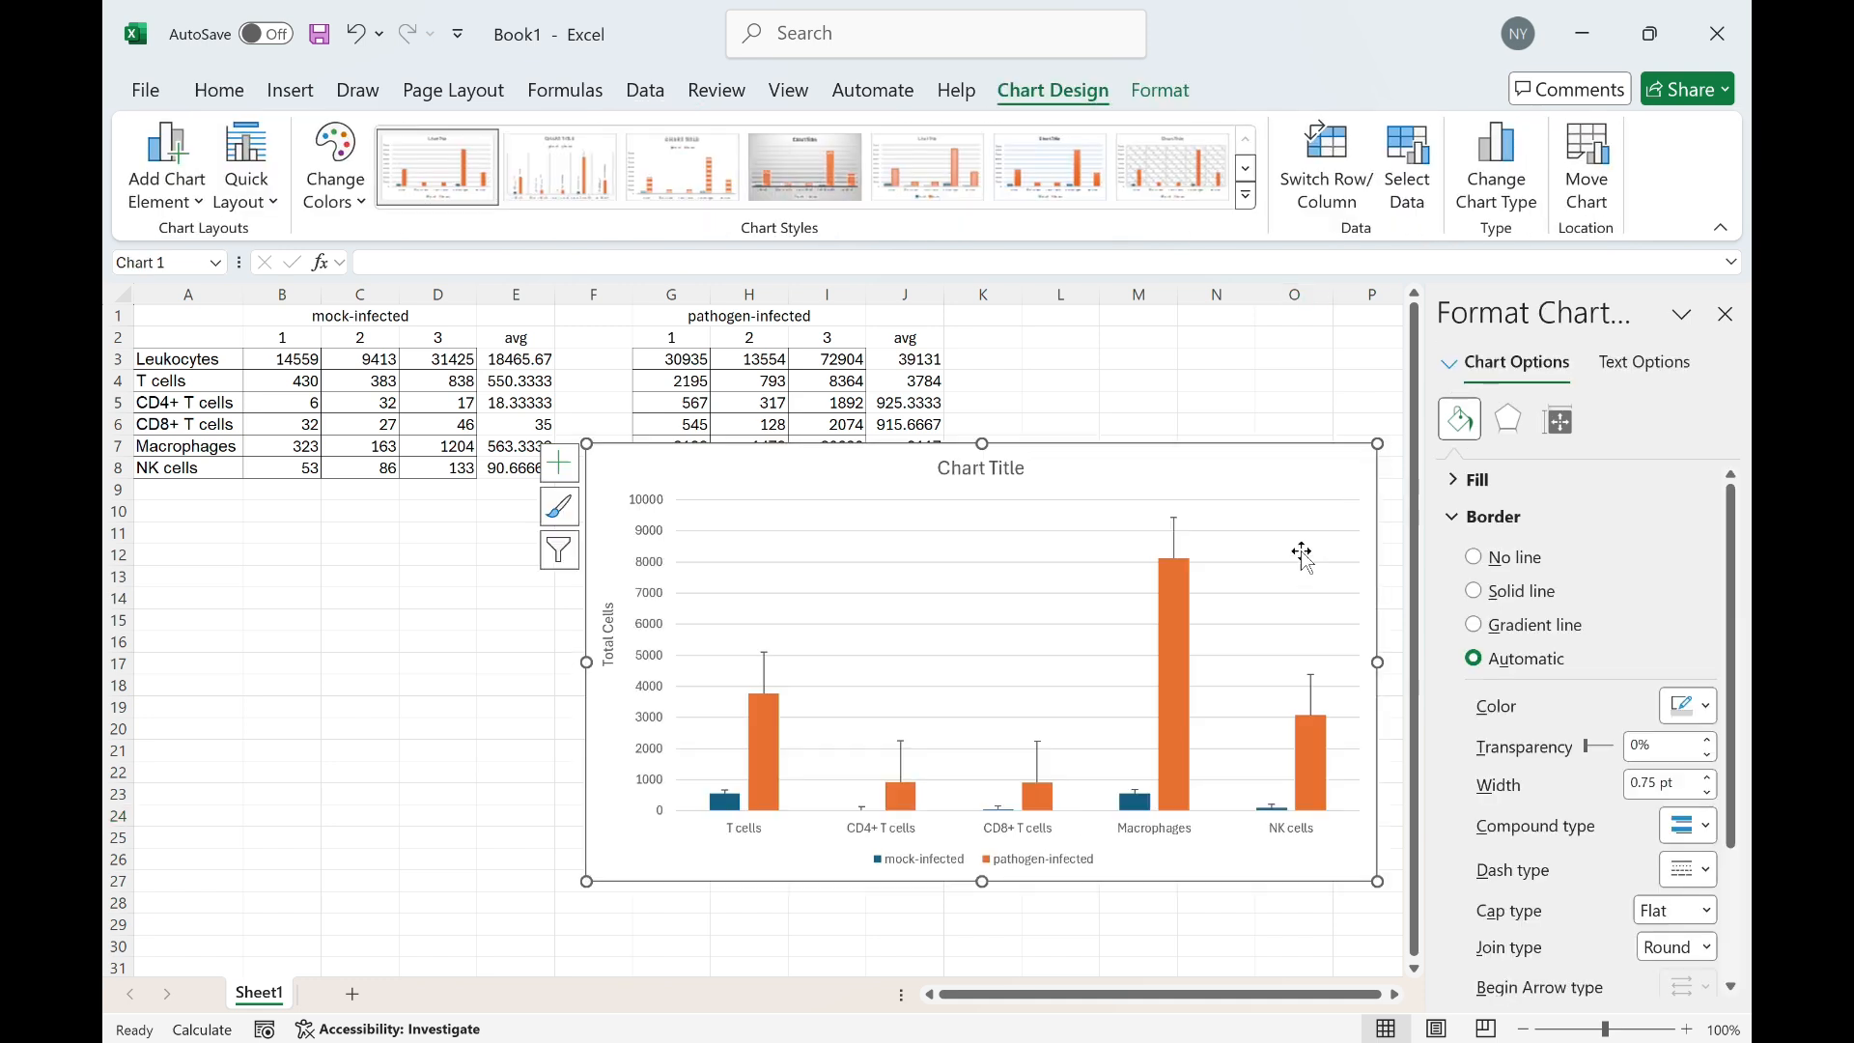
drag(1232, 464, 1194, 527)
scroll(1200, 555, down, 1)
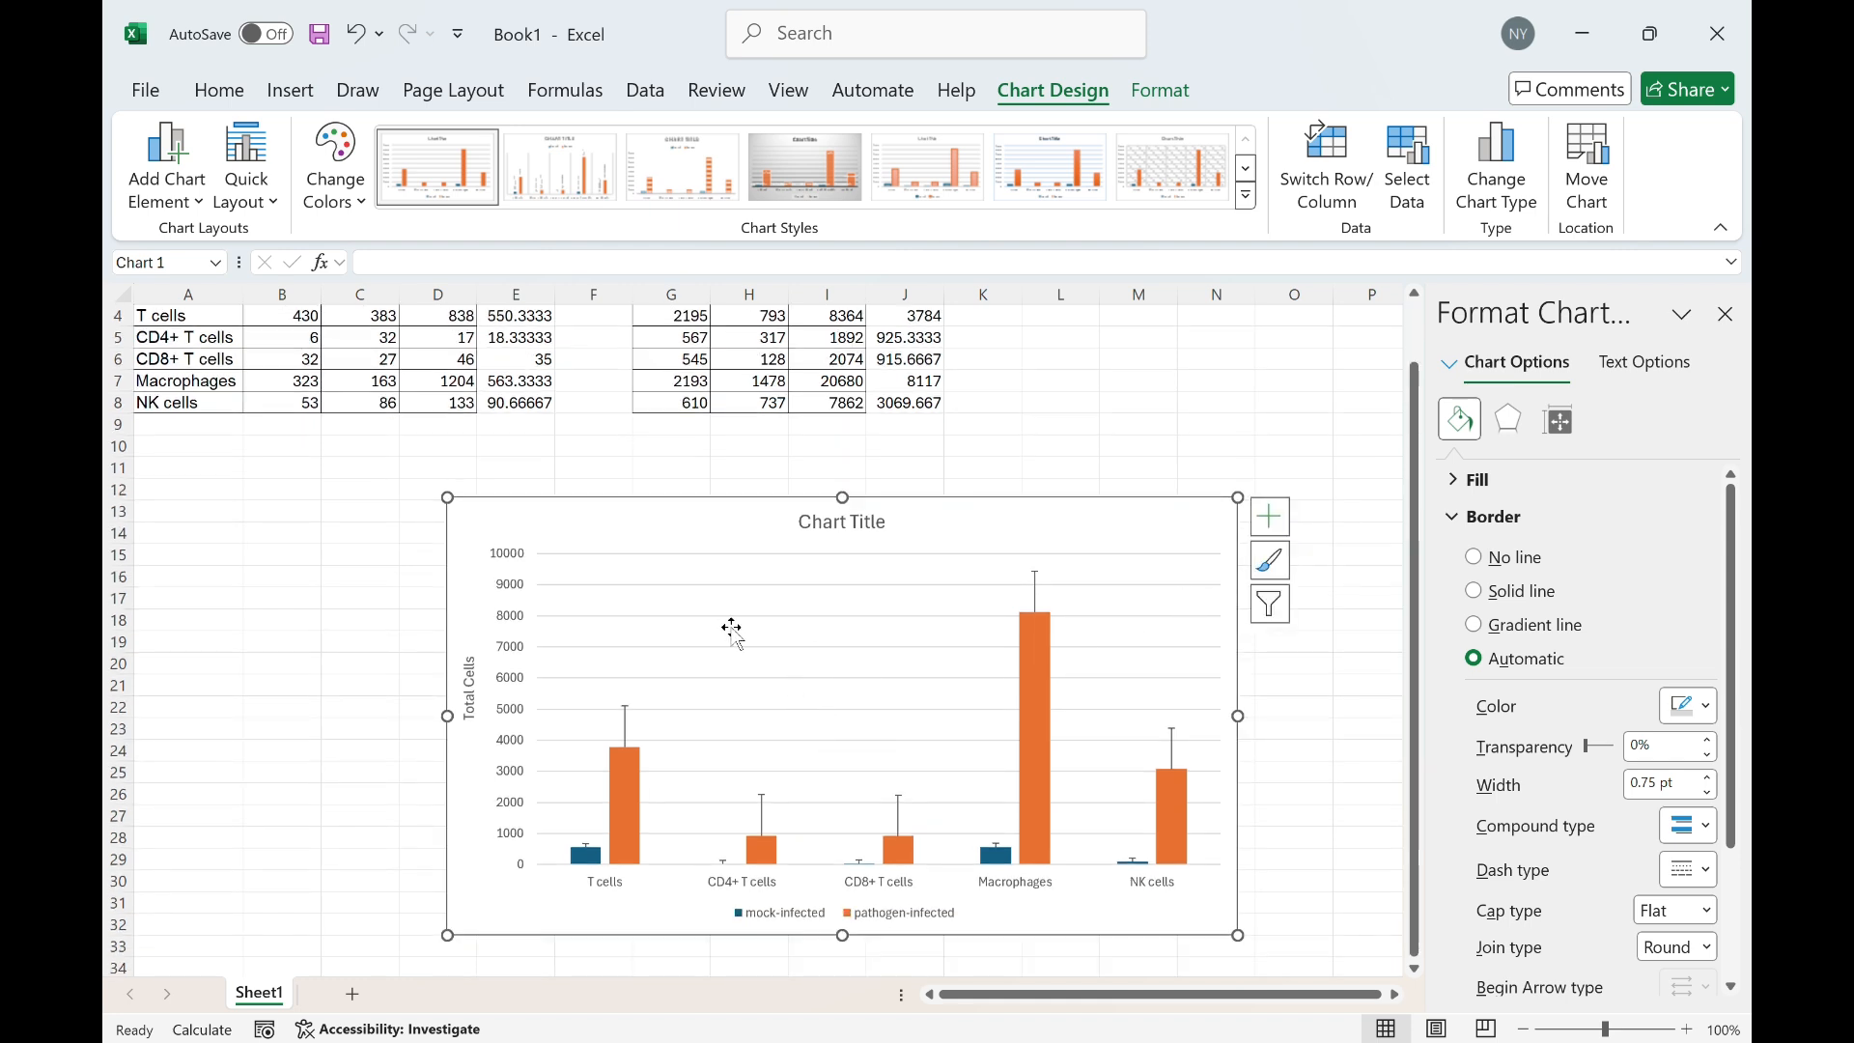
drag(704, 521, 706, 642)
scroll(657, 516, down, 1)
drag(629, 582, 614, 642)
scroll(773, 676, down, 1)
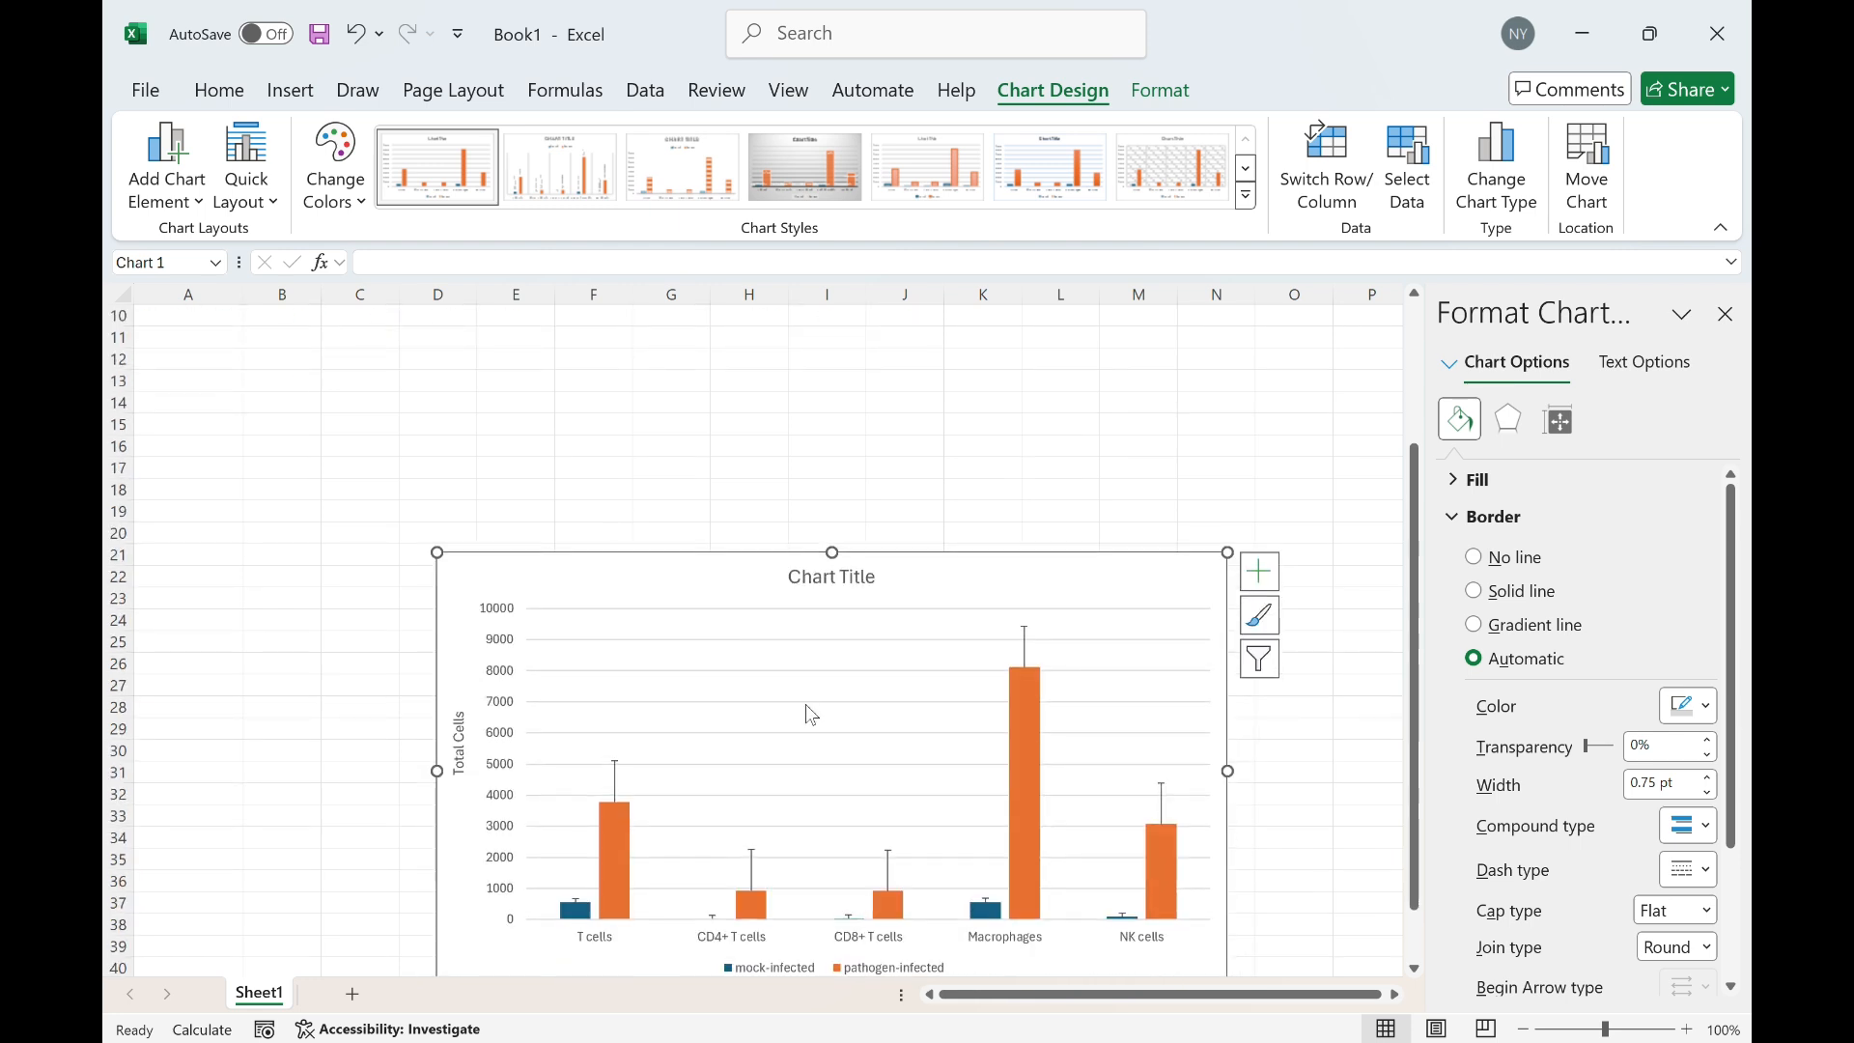
Move the chart further down the sheet to free space beneath the data
scroll(811, 711, up, 3)
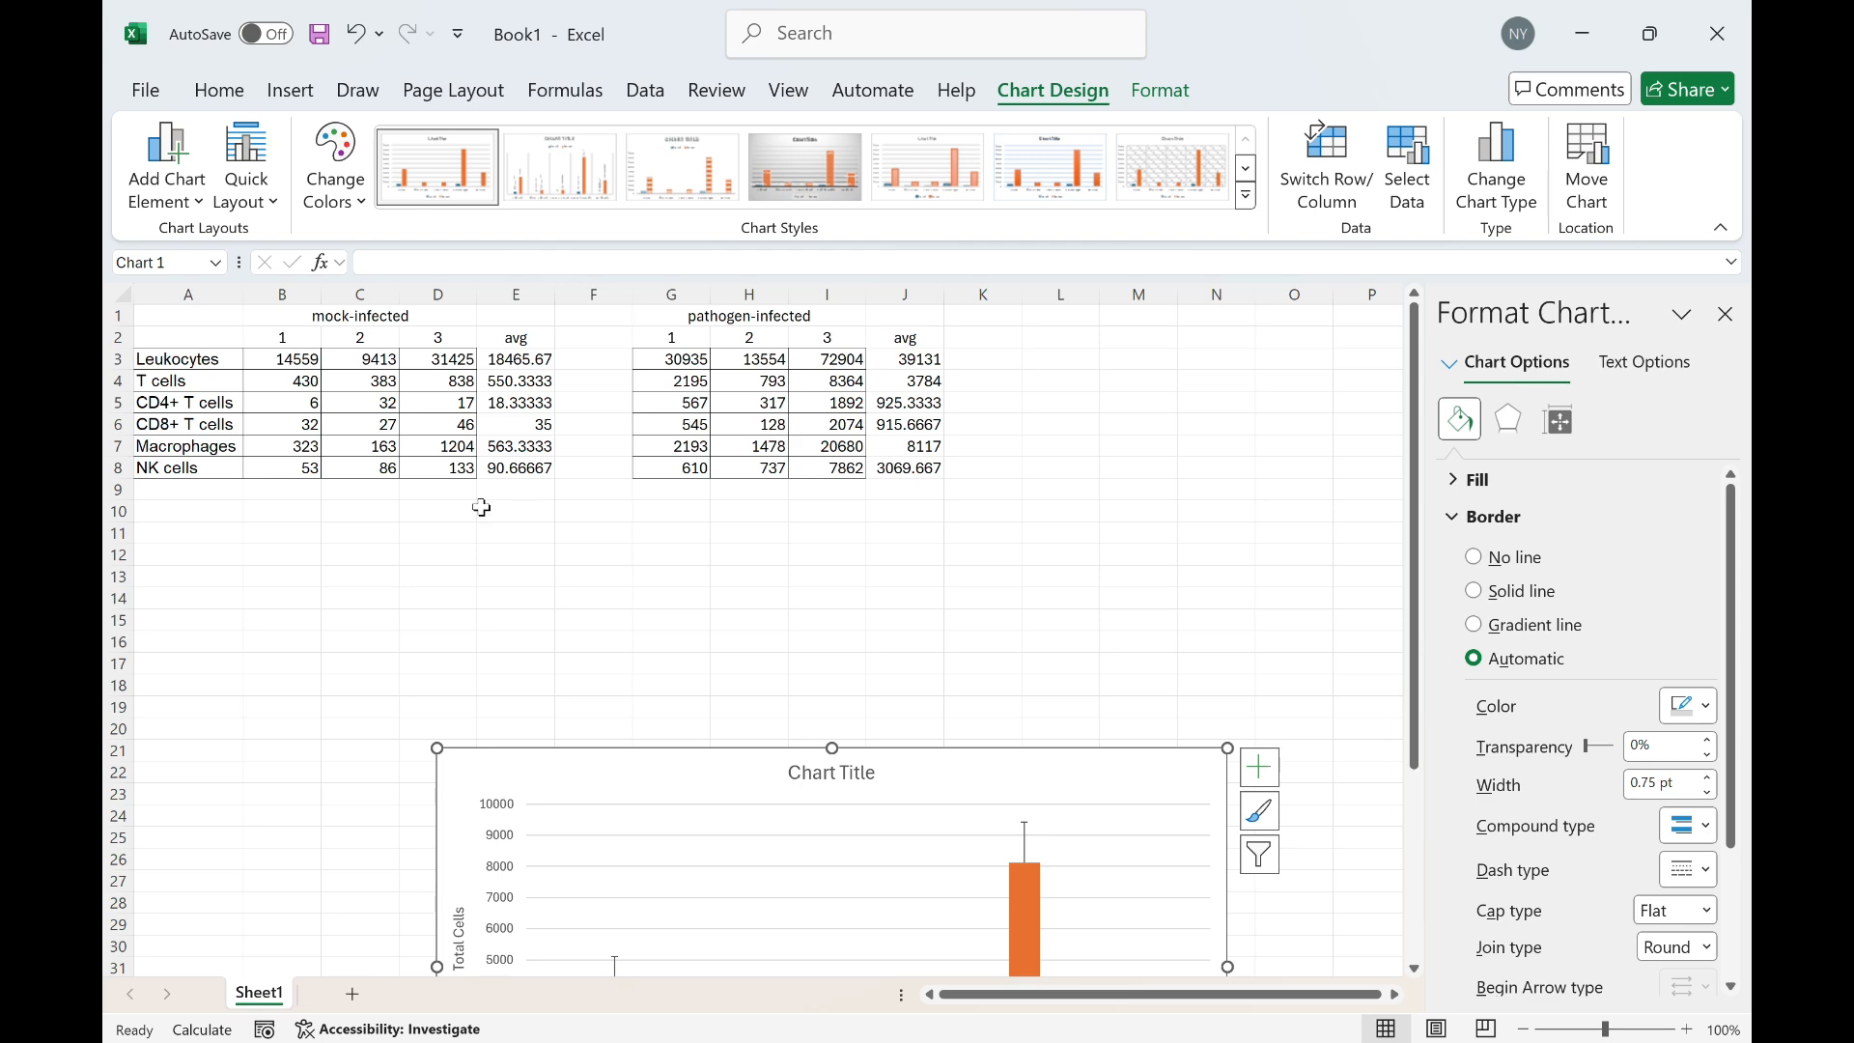
scroll(482, 507, down, 2)
scroll(682, 641, down, 2)
scroll(559, 801, up, 2)
scroll(558, 788, up, 2)
click(541, 356)
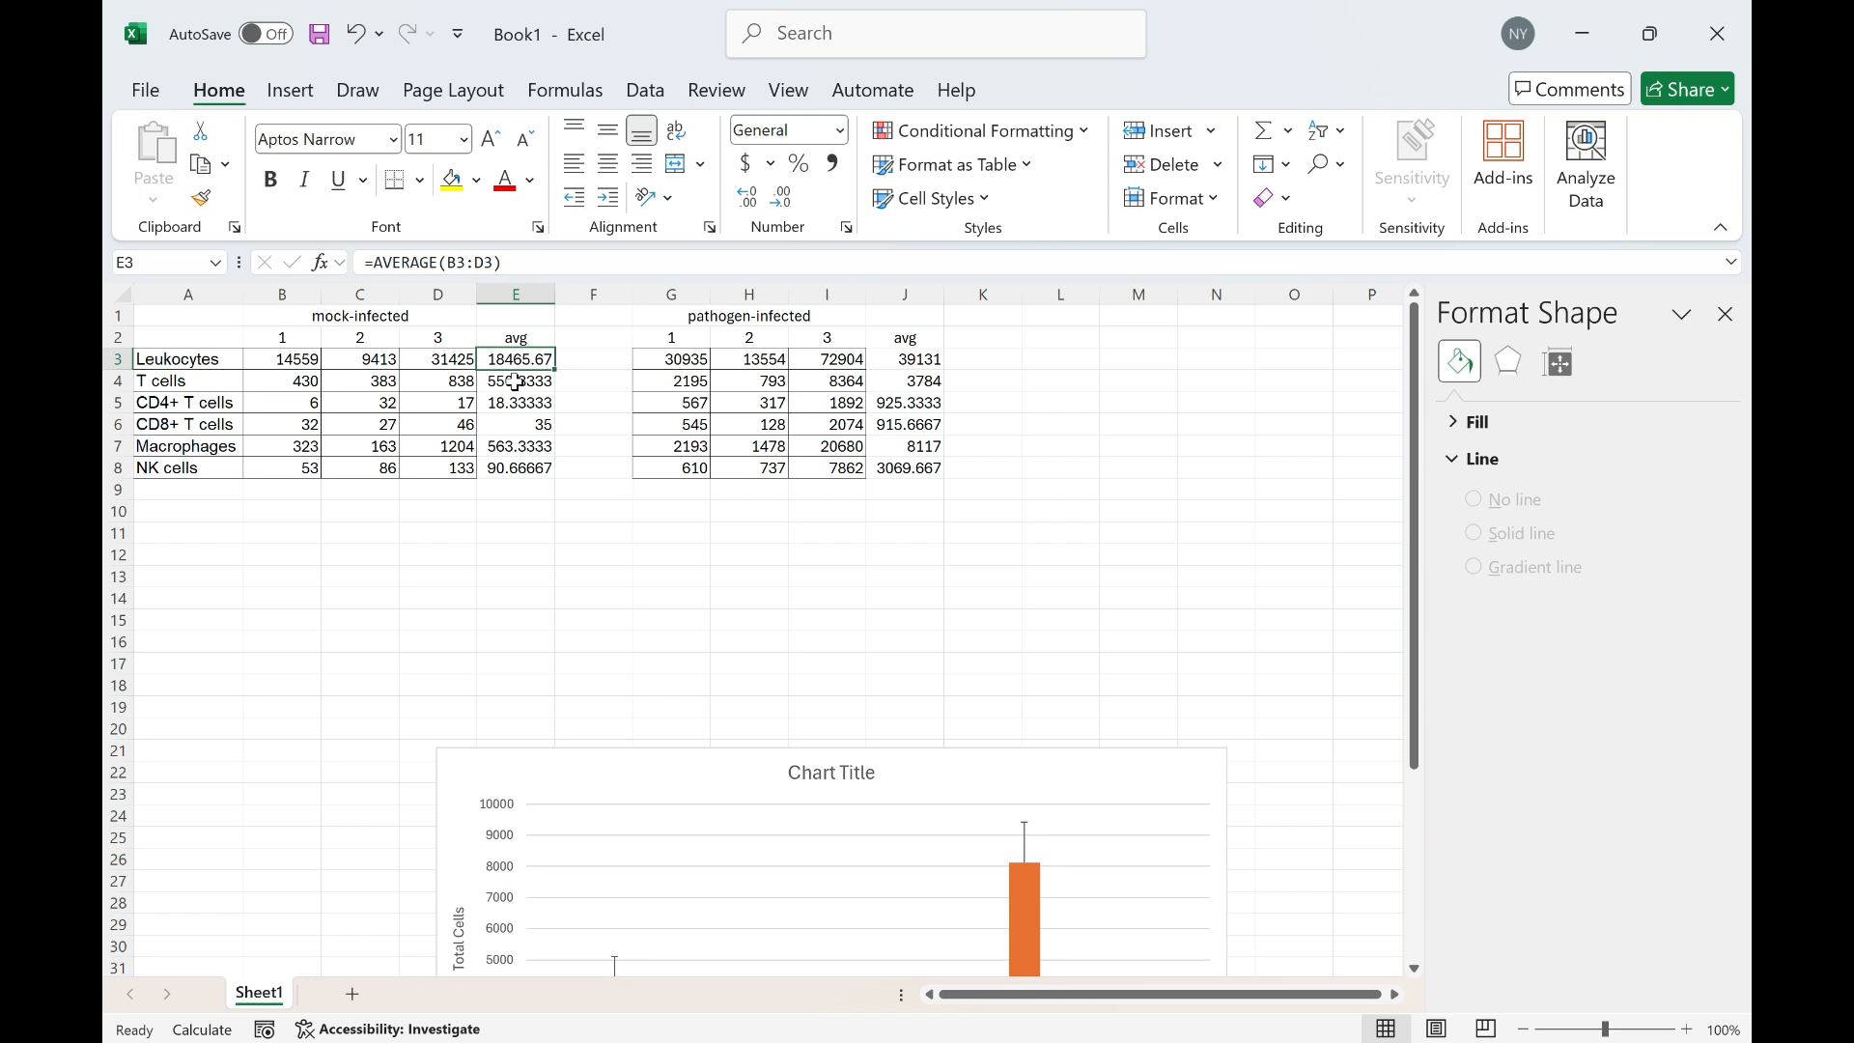
scroll(728, 653, down, 3)
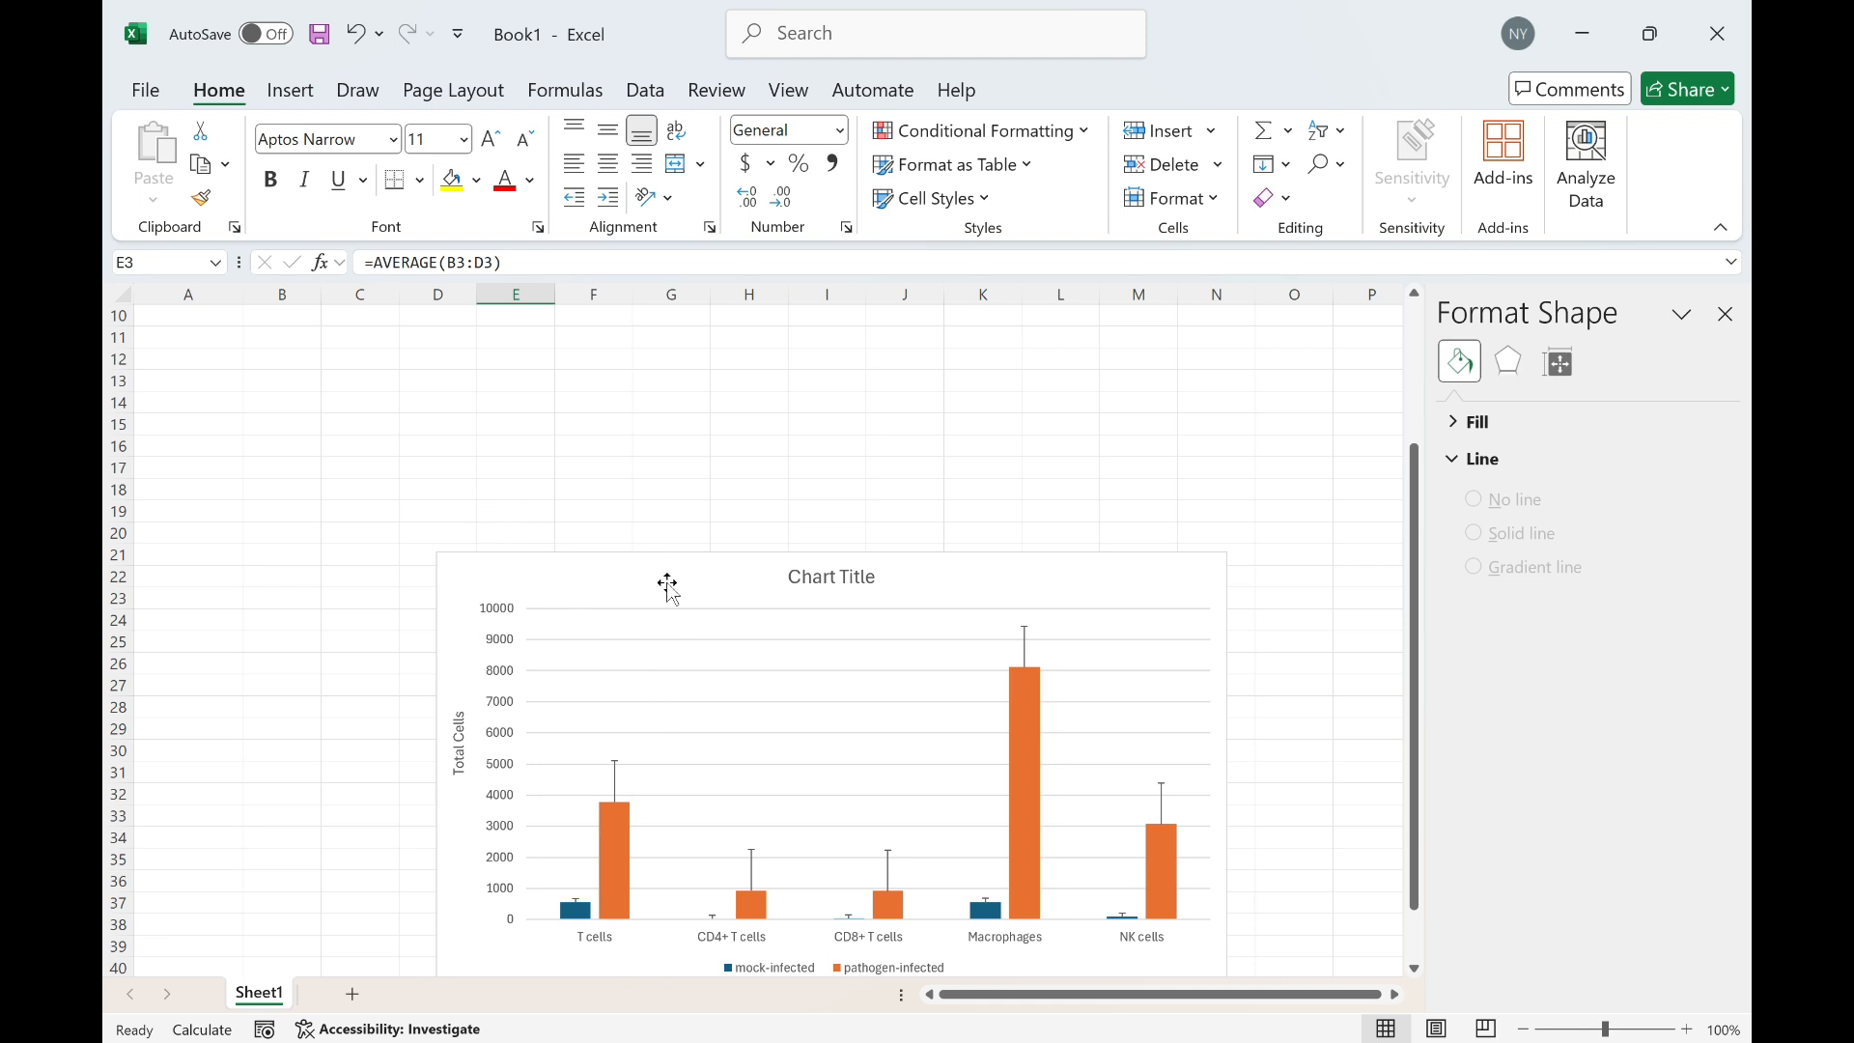
drag(677, 570, 681, 674)
scroll(695, 634, up, 3)
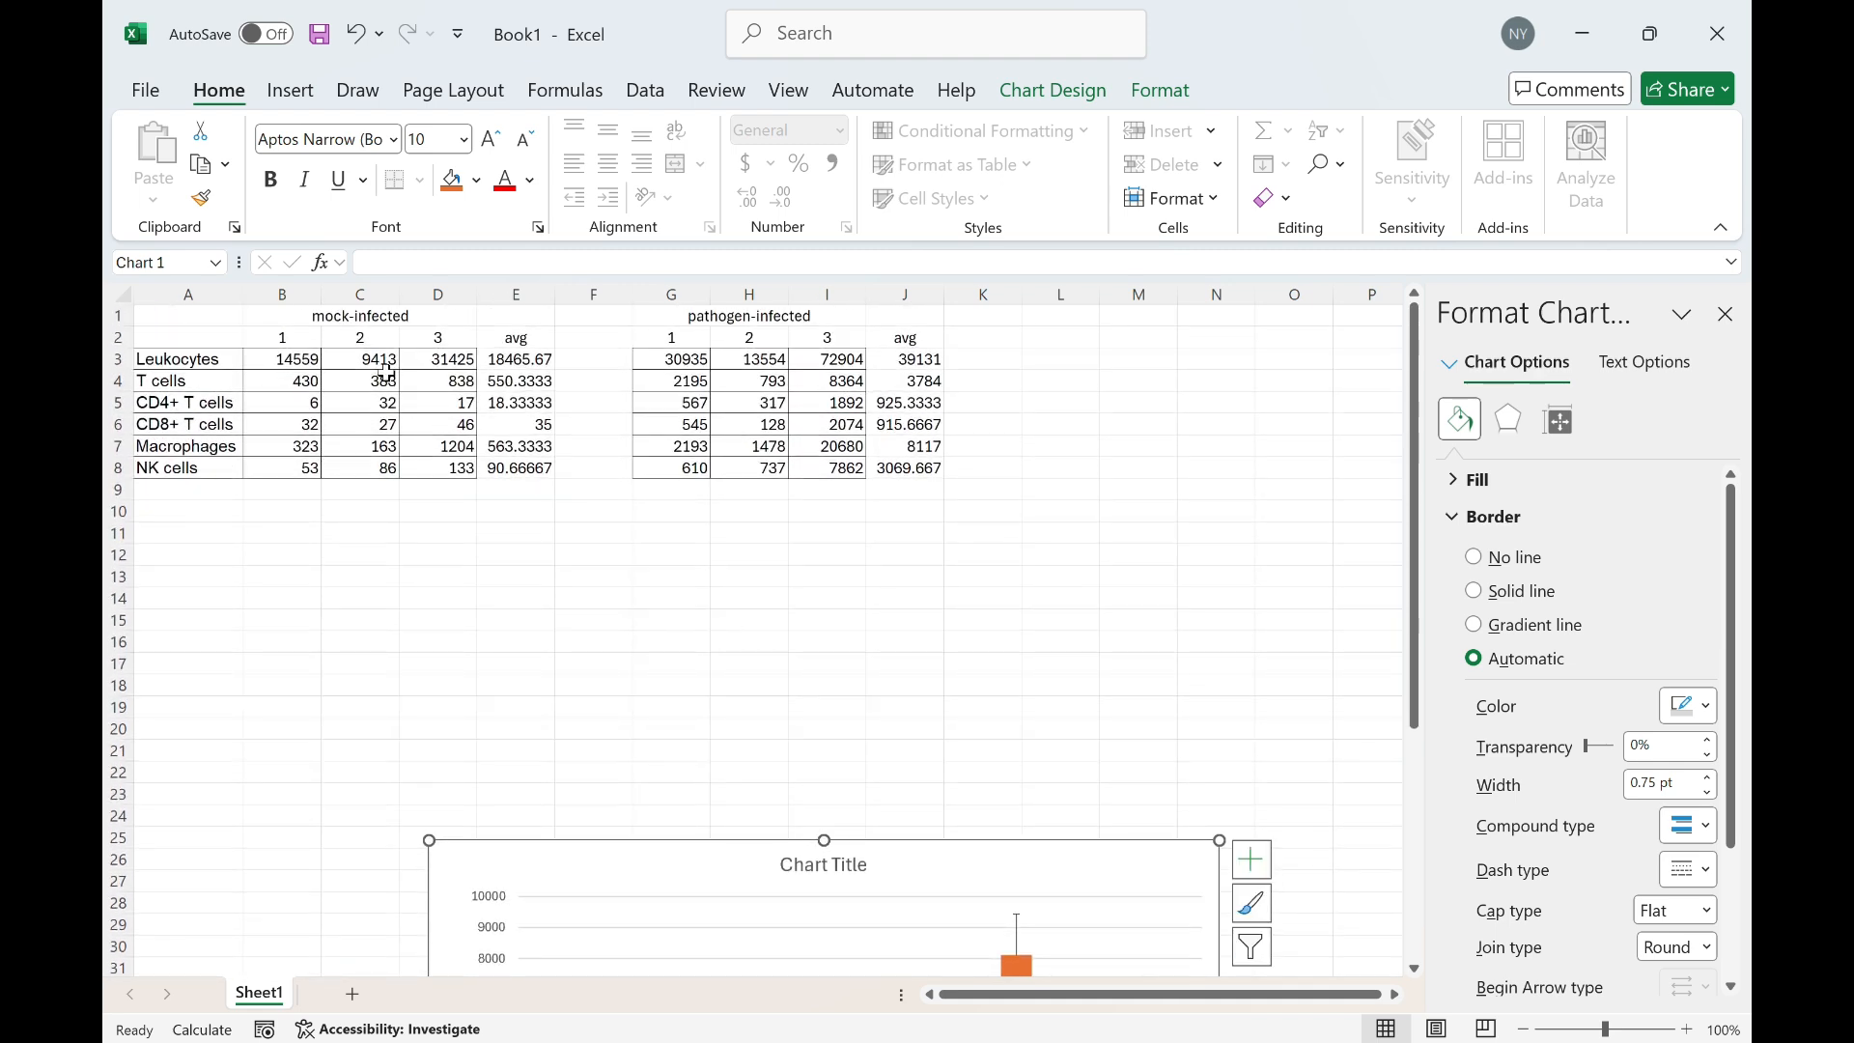
Insert a clustered column chart from the Leukocytes label and its two averages in E3 and J3, and reposition it
click(206, 362)
ctrl+click(521, 359)
ctrl+click(919, 360)
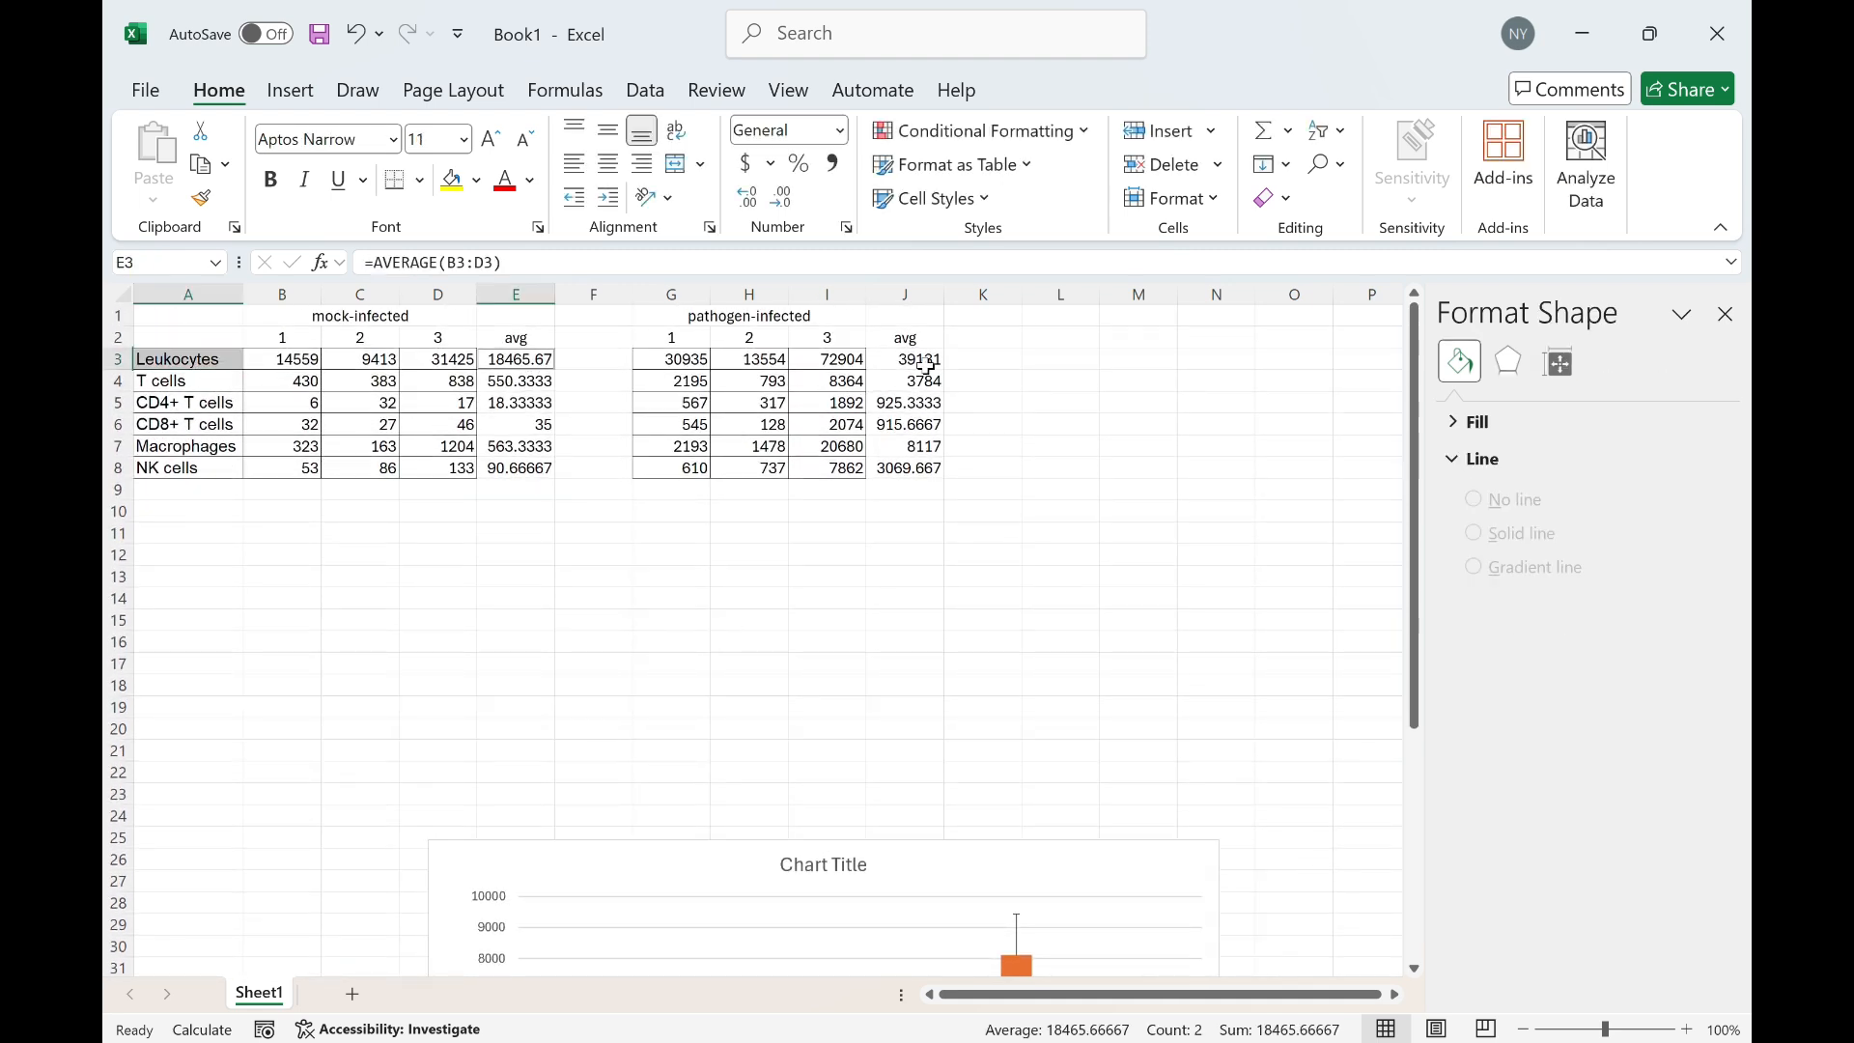
click(290, 90)
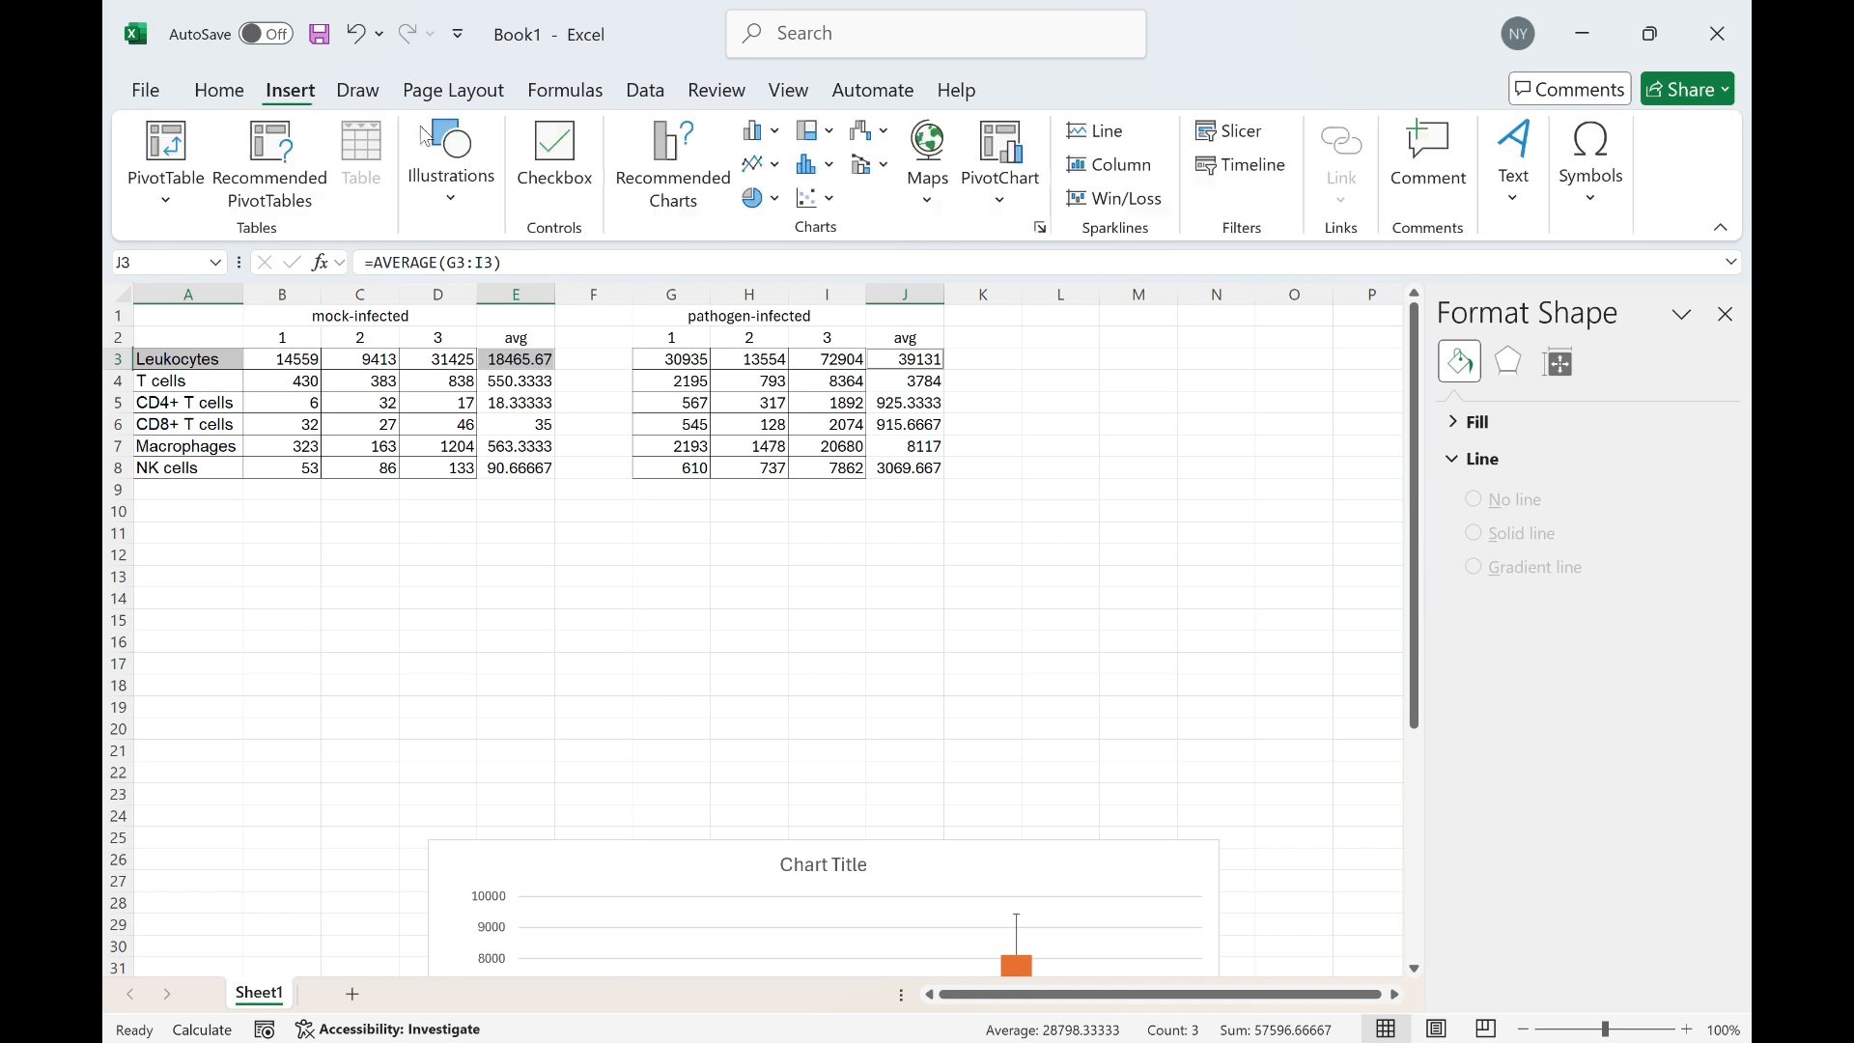
click(763, 131)
click(777, 227)
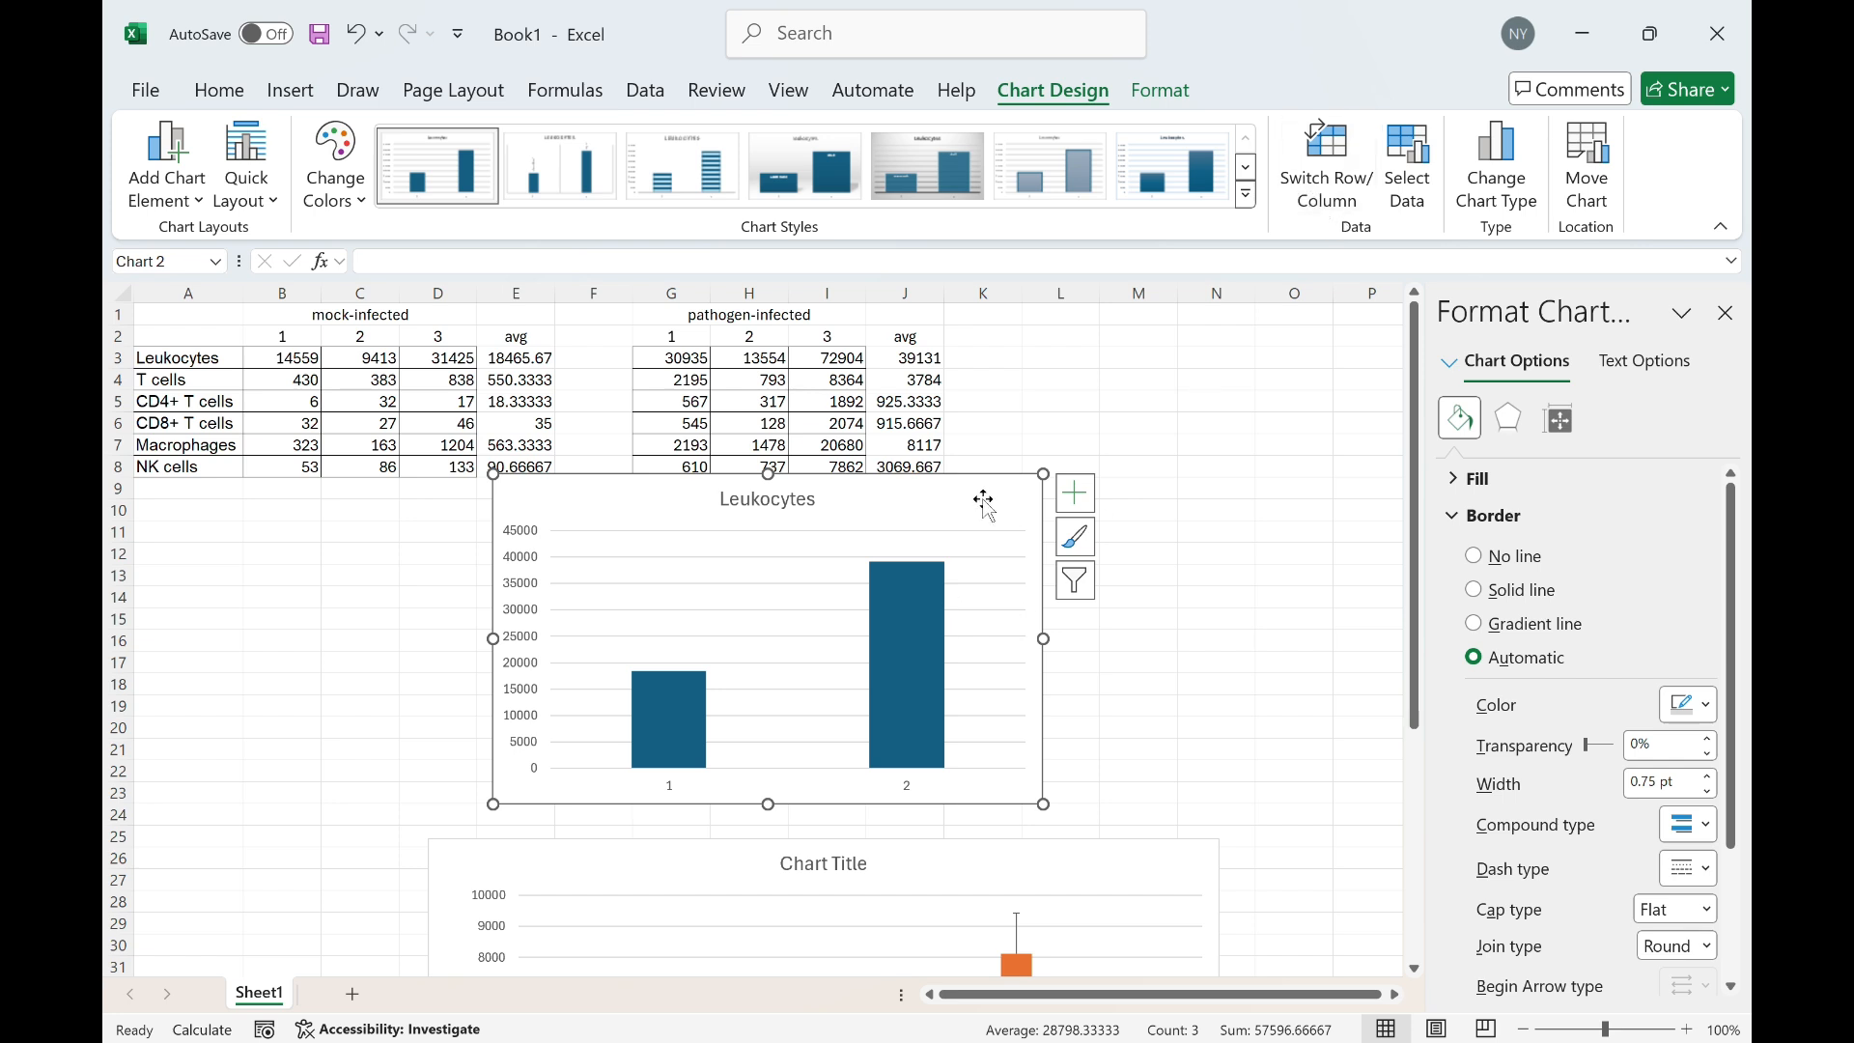
drag(985, 501, 1097, 497)
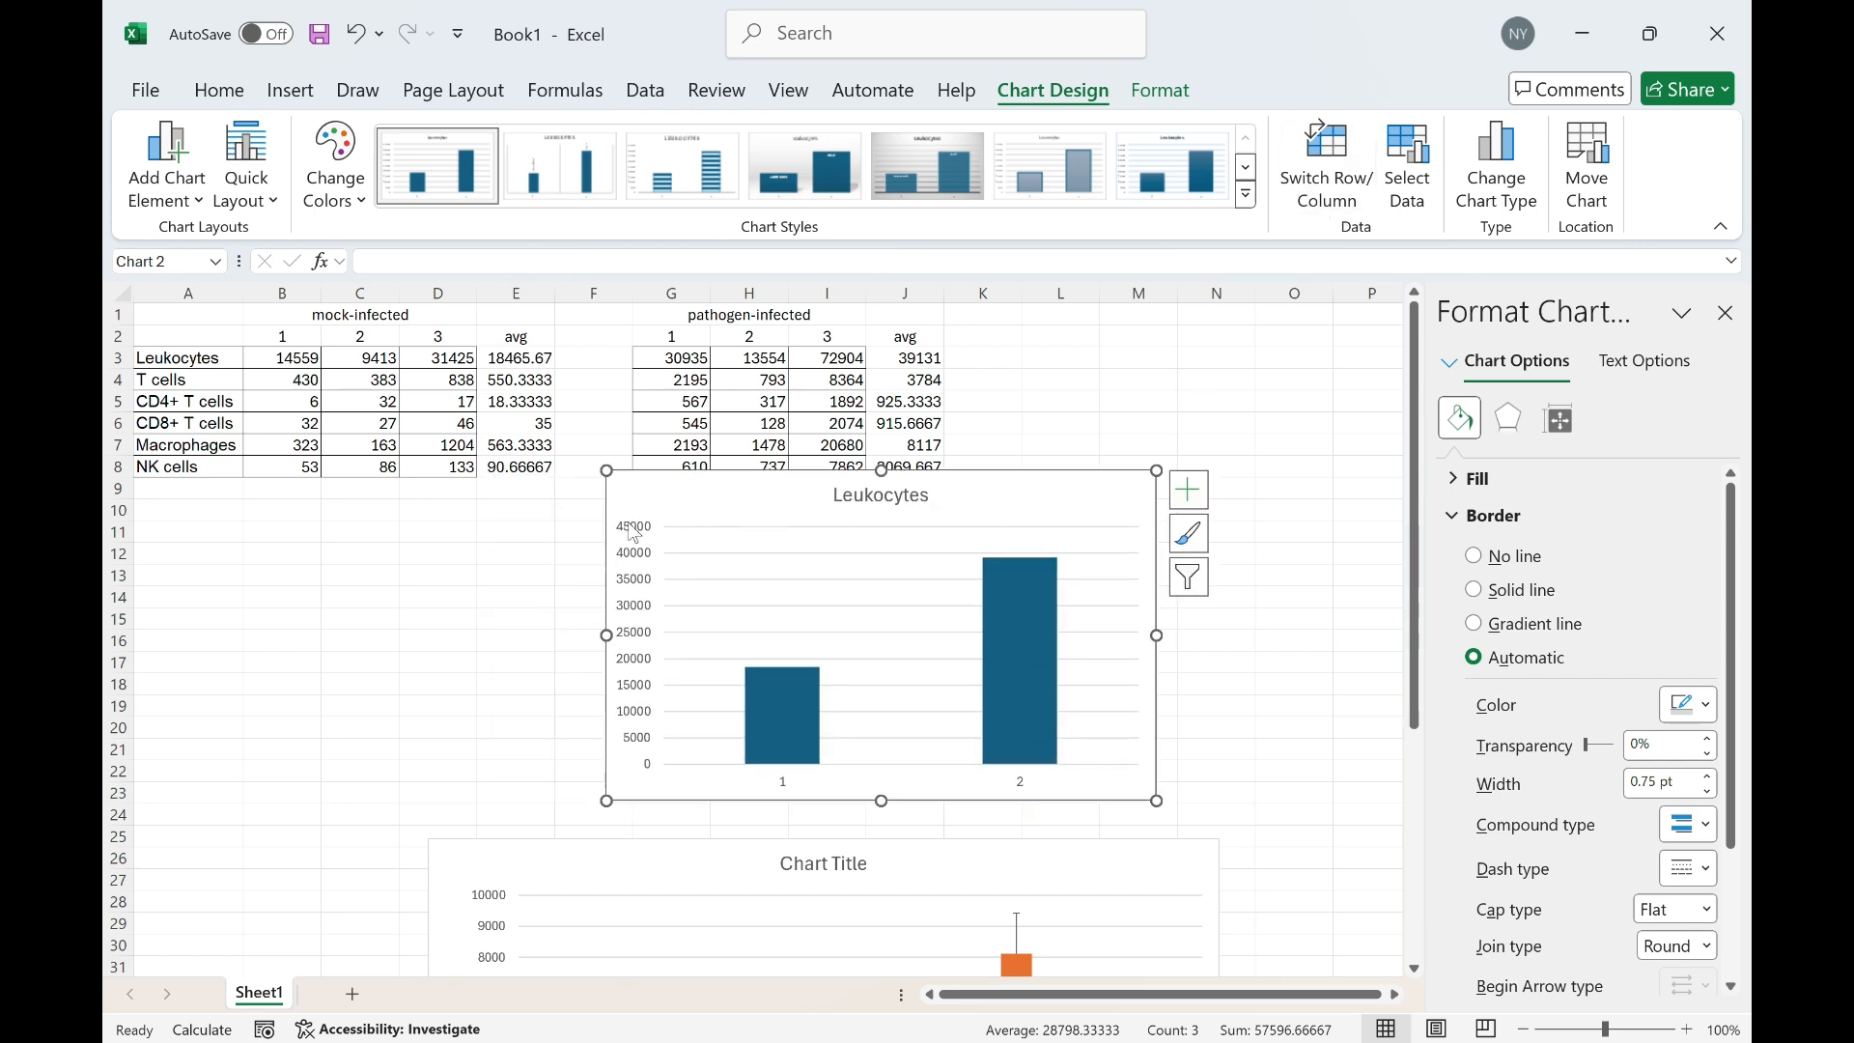
Switch rows and columns of the Leukocytes chart and add error bars
click(1340, 193)
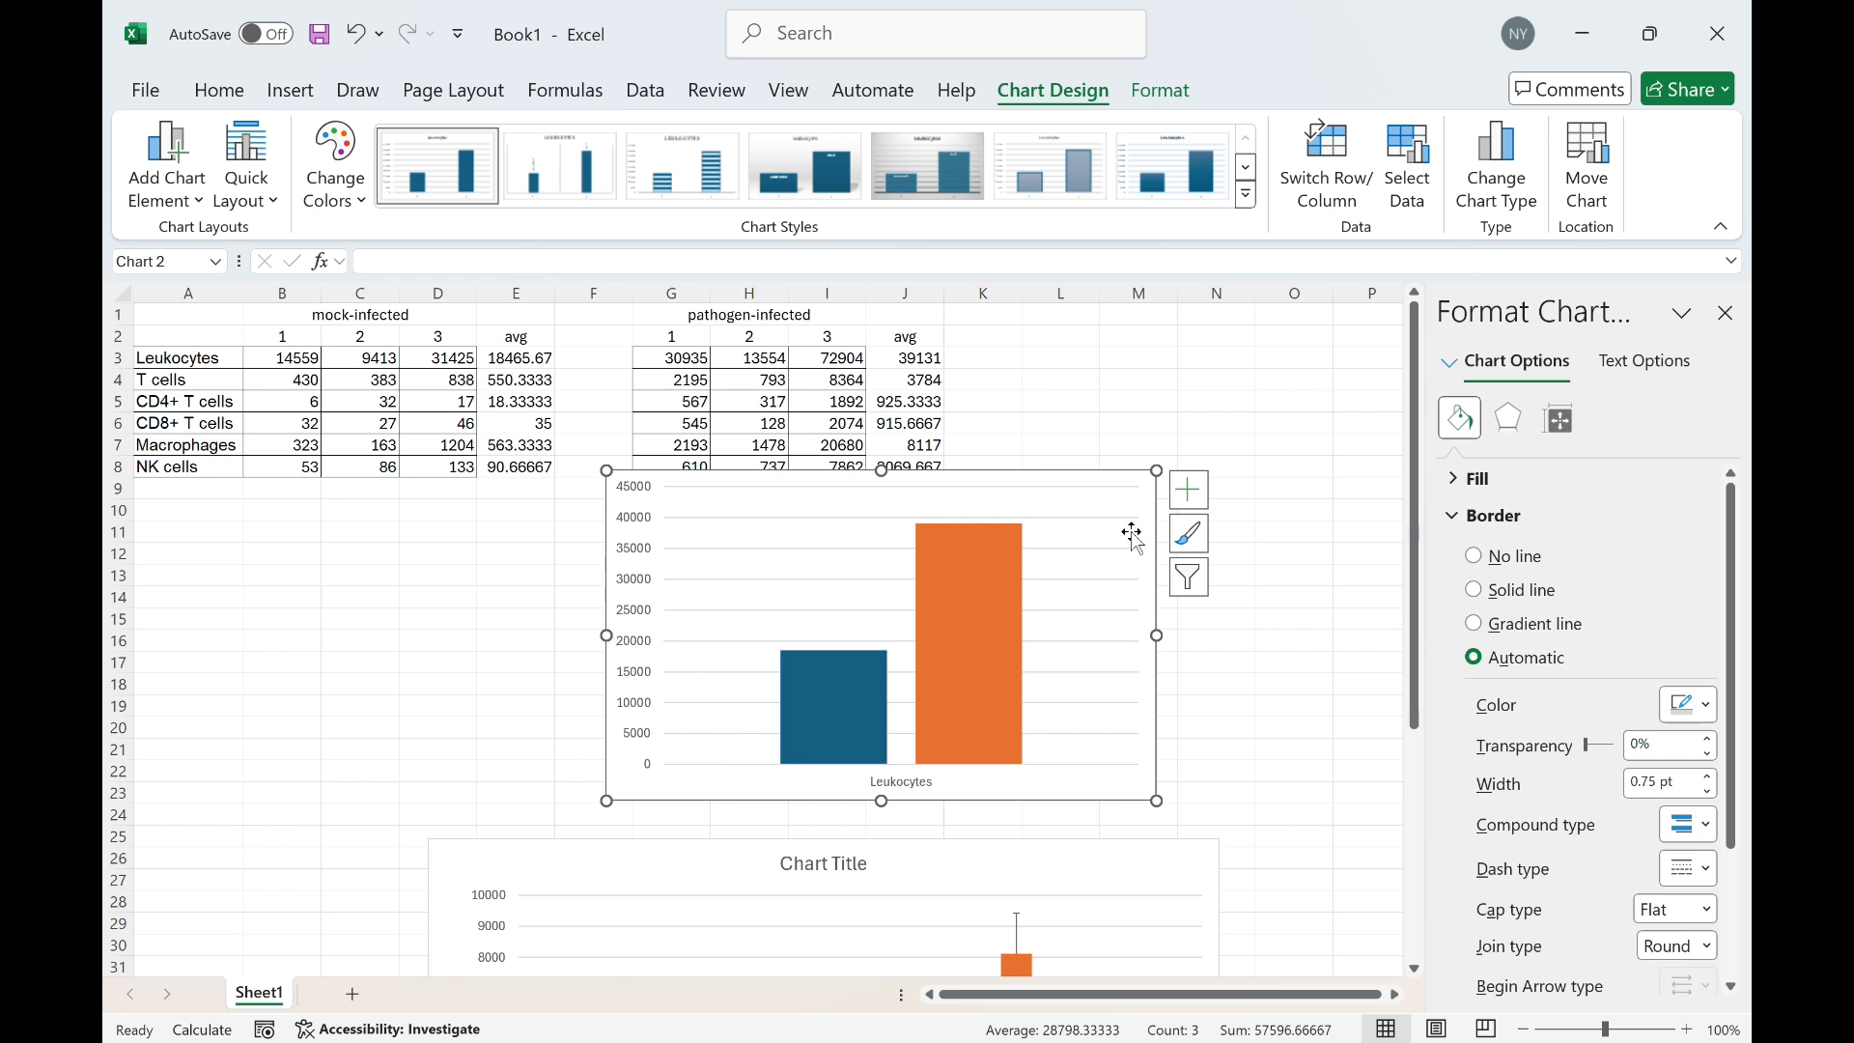
click(1189, 489)
click(1347, 676)
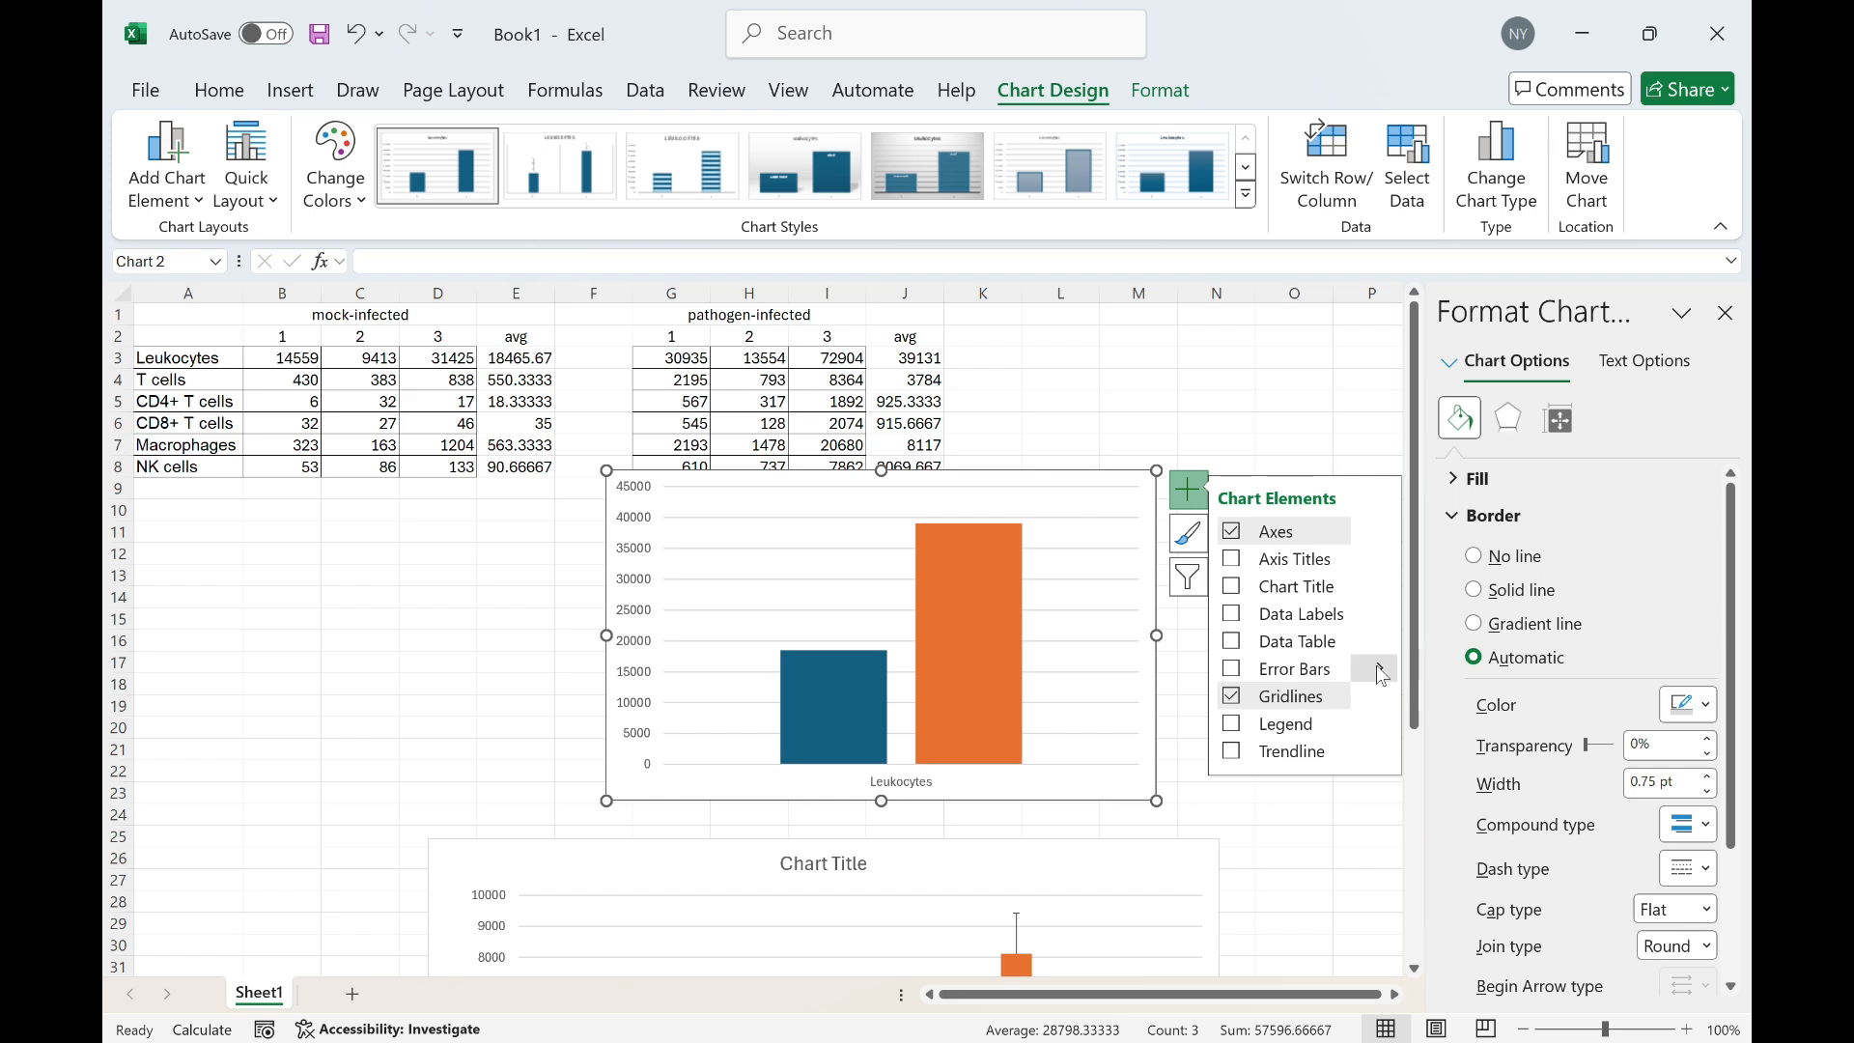
Add axis titles to the Leukocytes chart and delete the horizontal axis title
mouse_move(1377, 670)
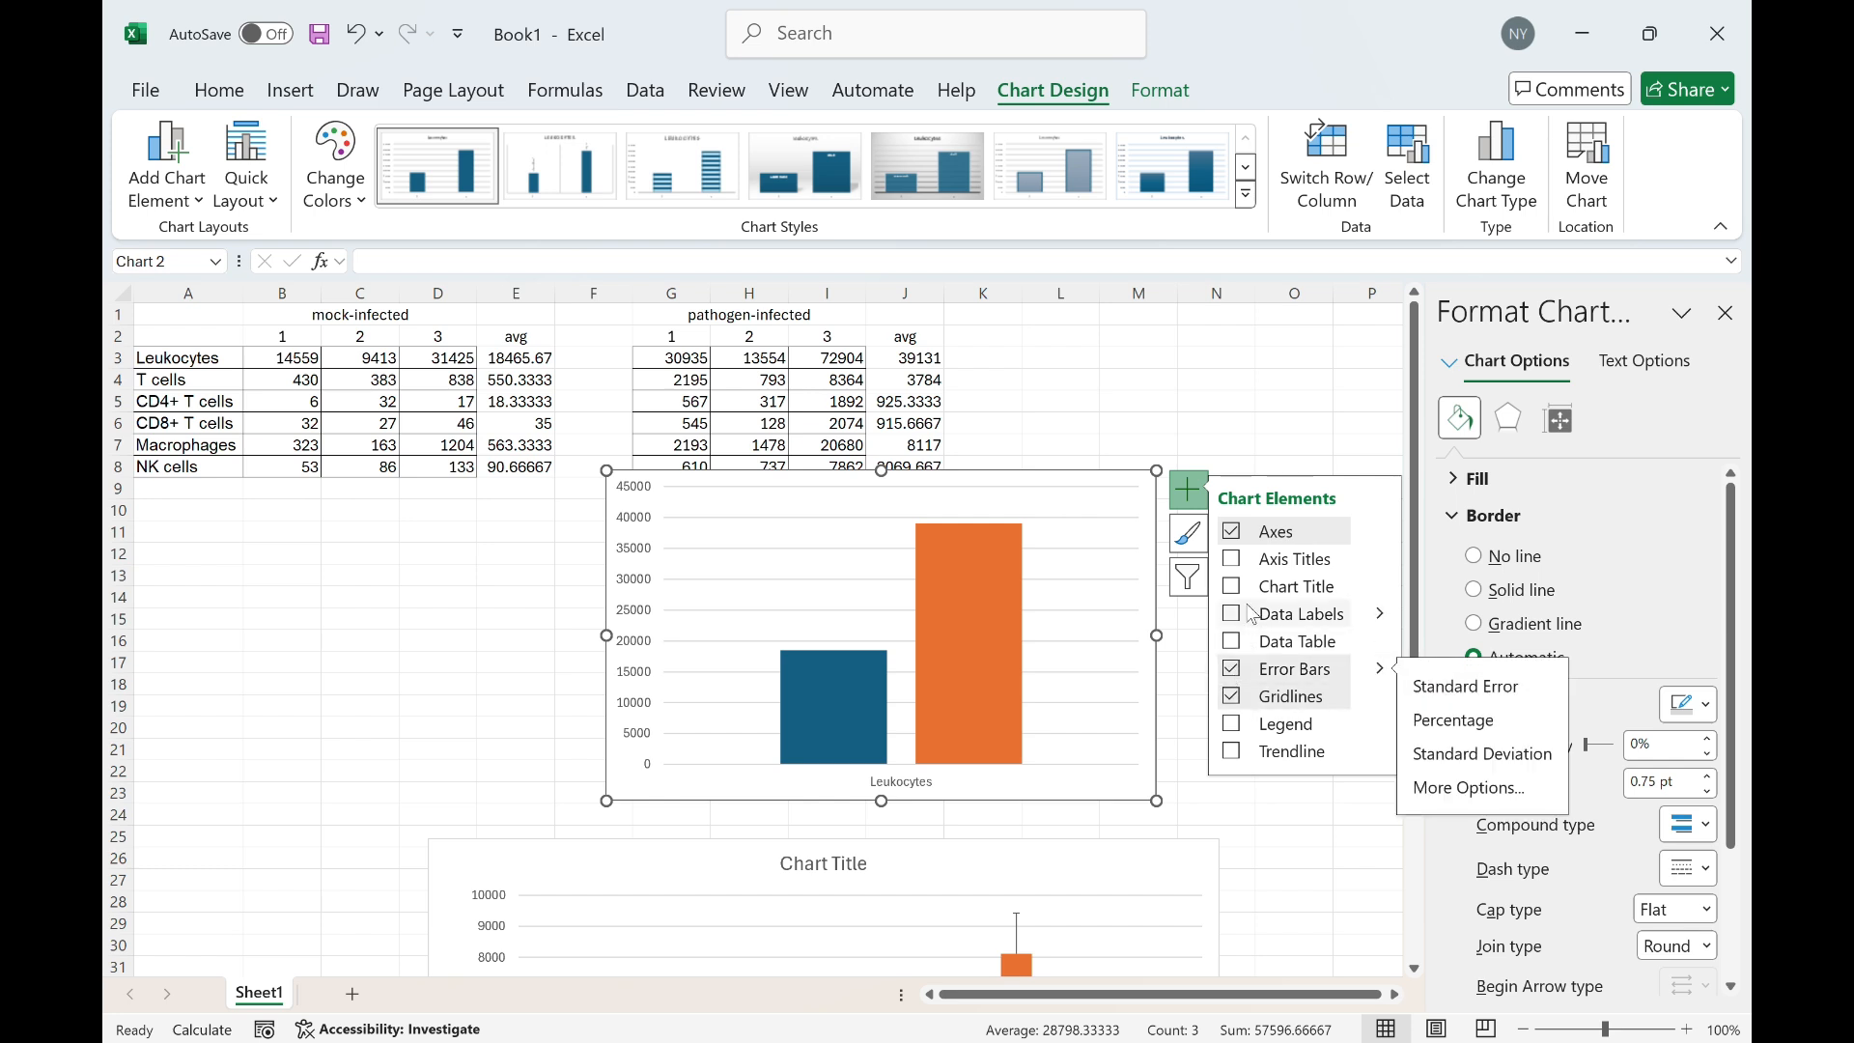
click(1234, 566)
click(921, 773)
key(Delete)
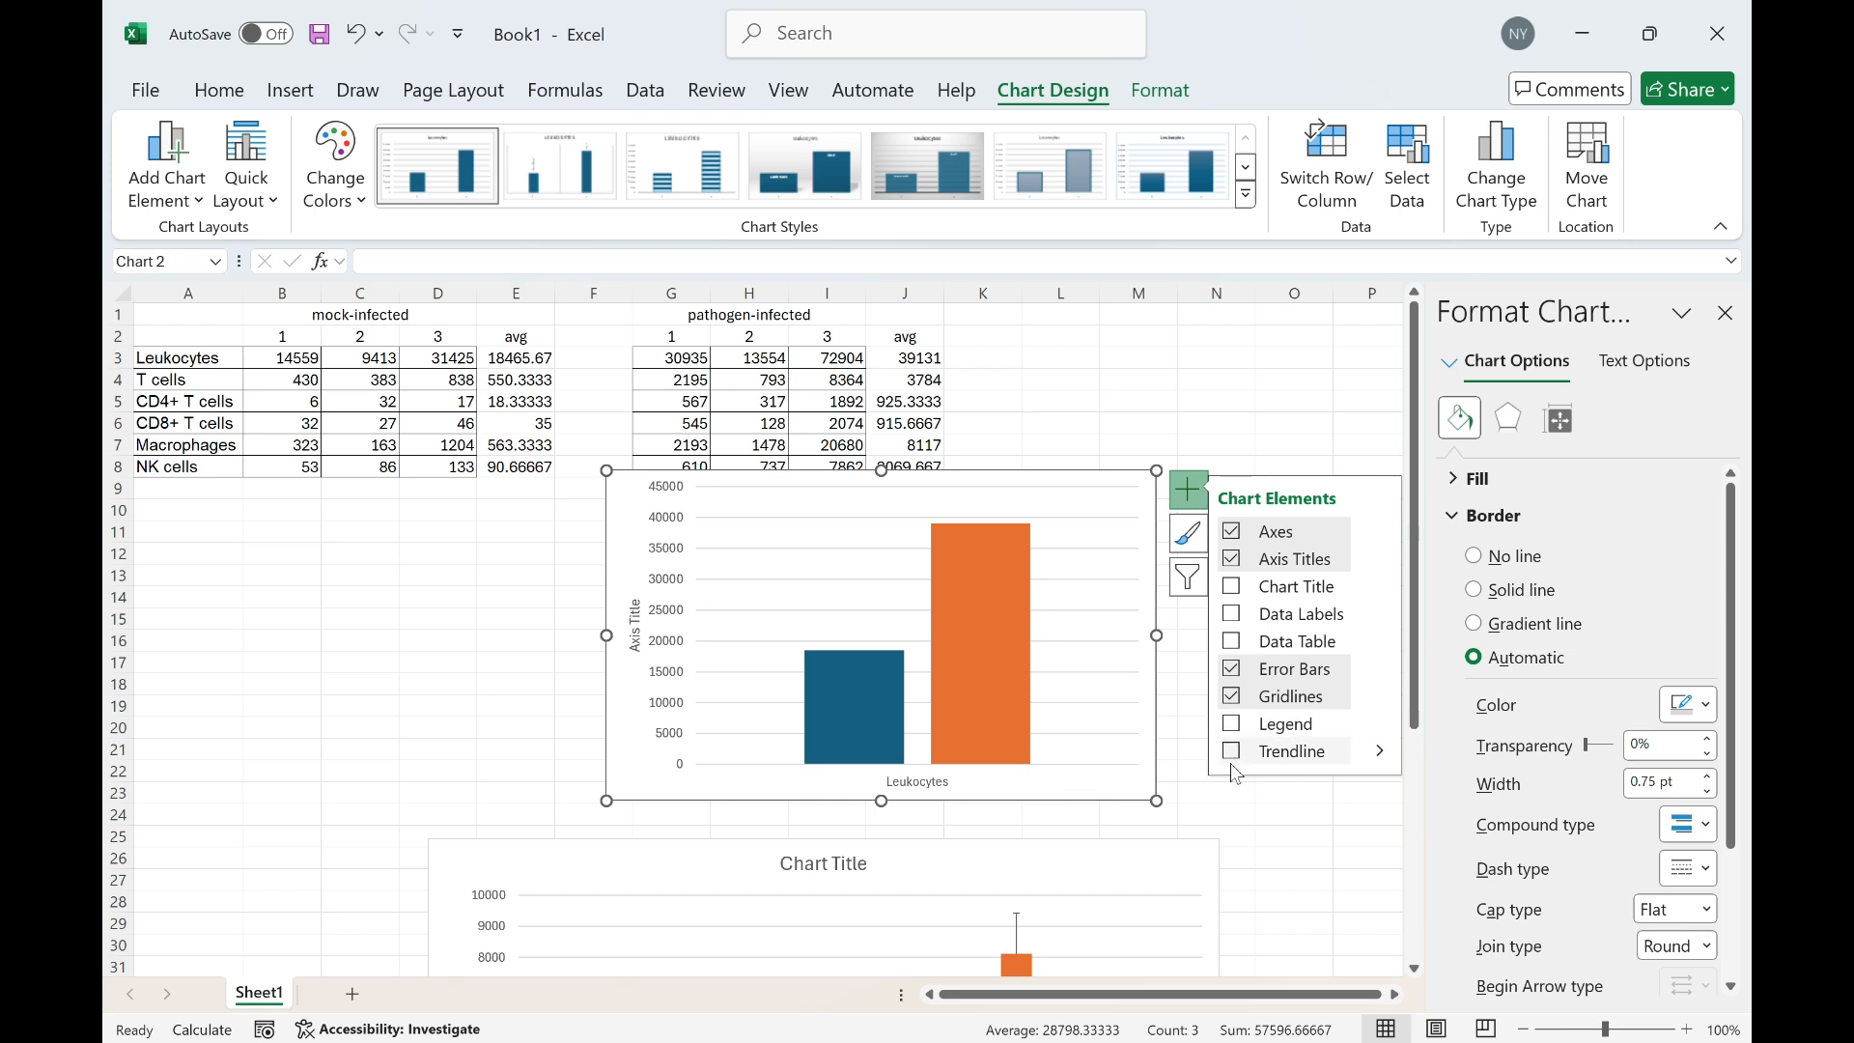
Show the legend on the Leukocytes chart and reposition the chart
click(1242, 733)
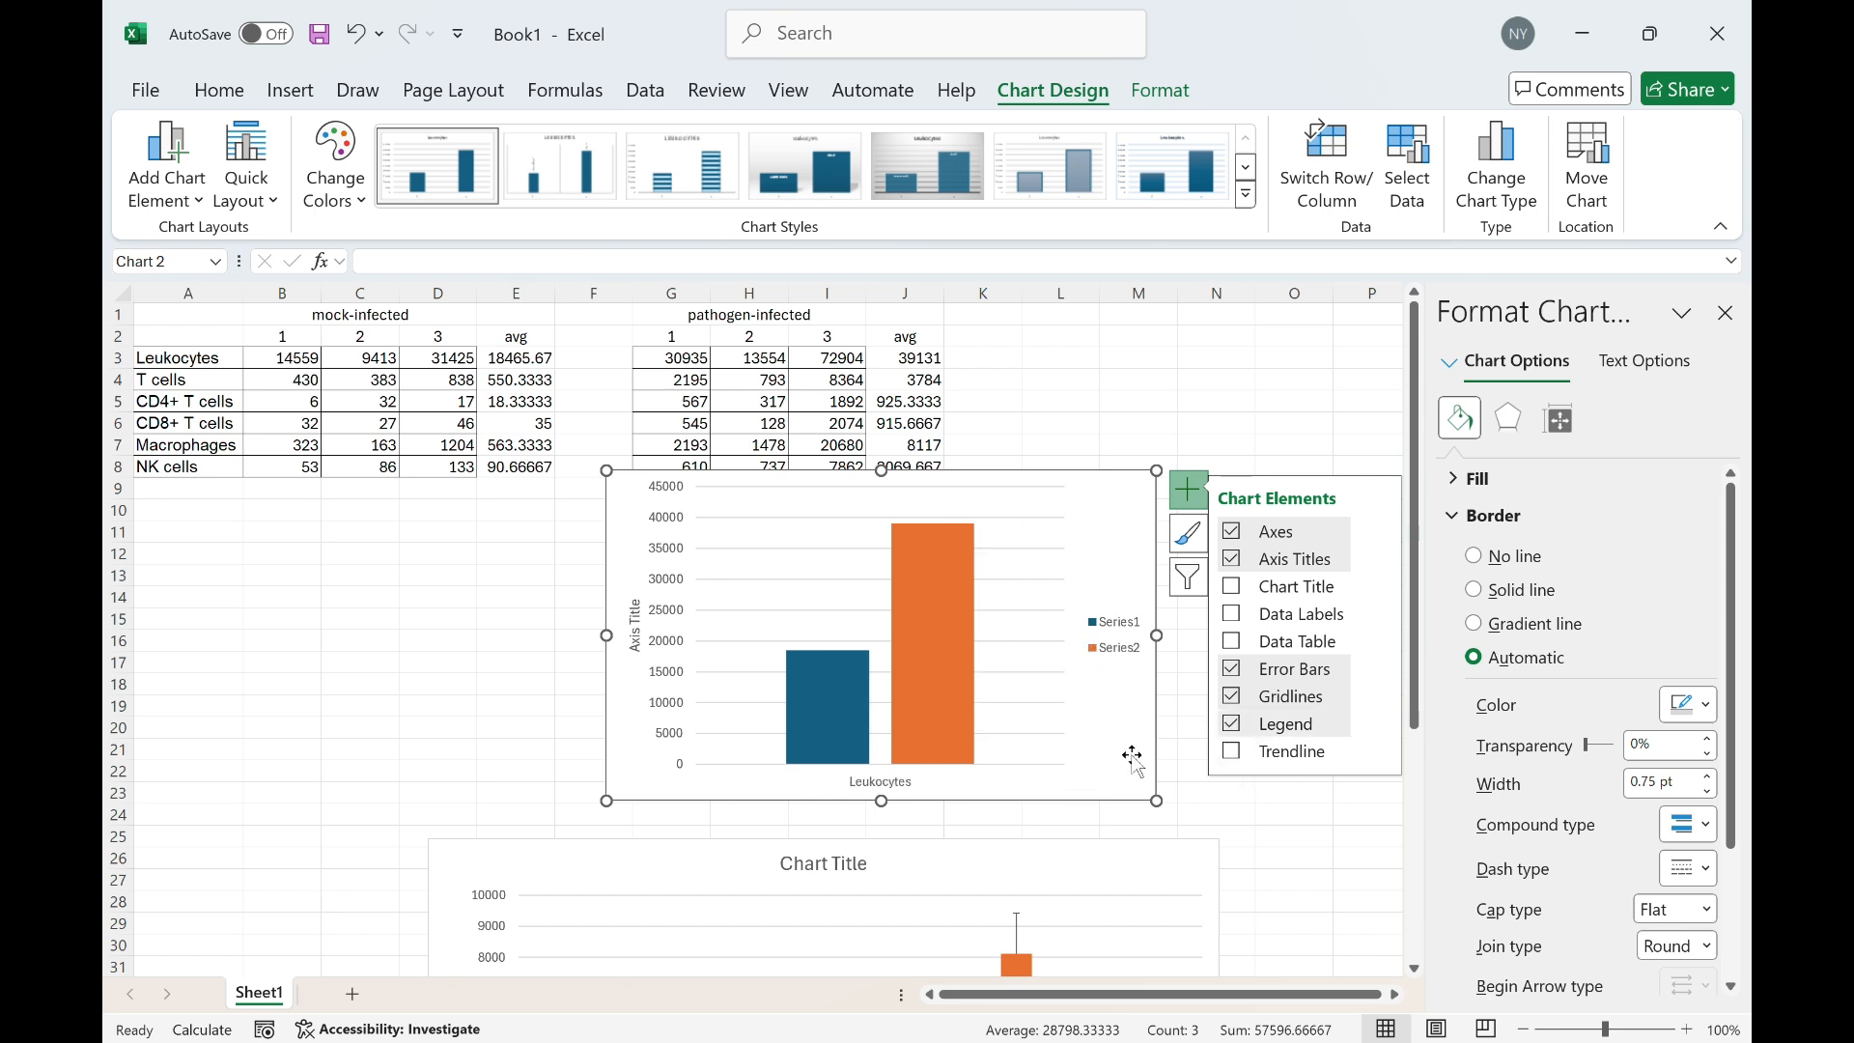
scroll(1139, 763, down, 2)
drag(1097, 745, 1120, 841)
click(1116, 507)
scroll(1111, 637, up, 1)
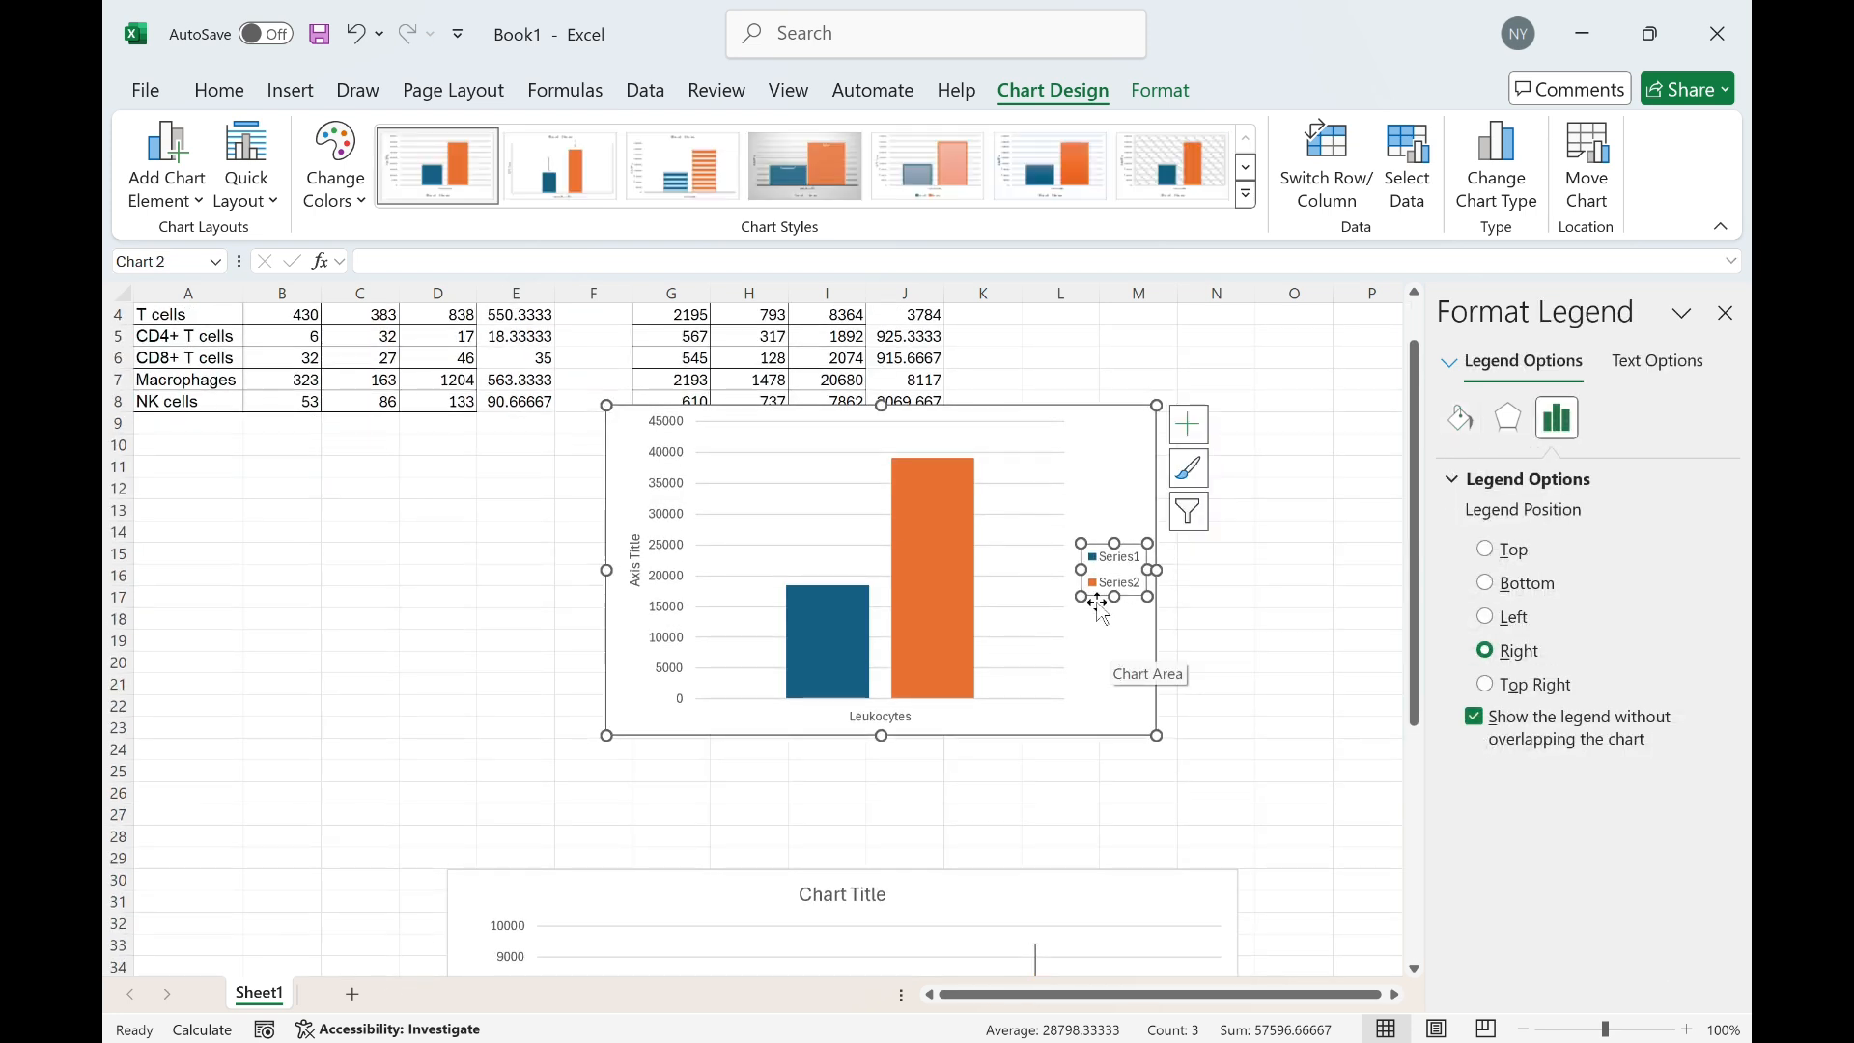
drag(1126, 435, 1095, 500)
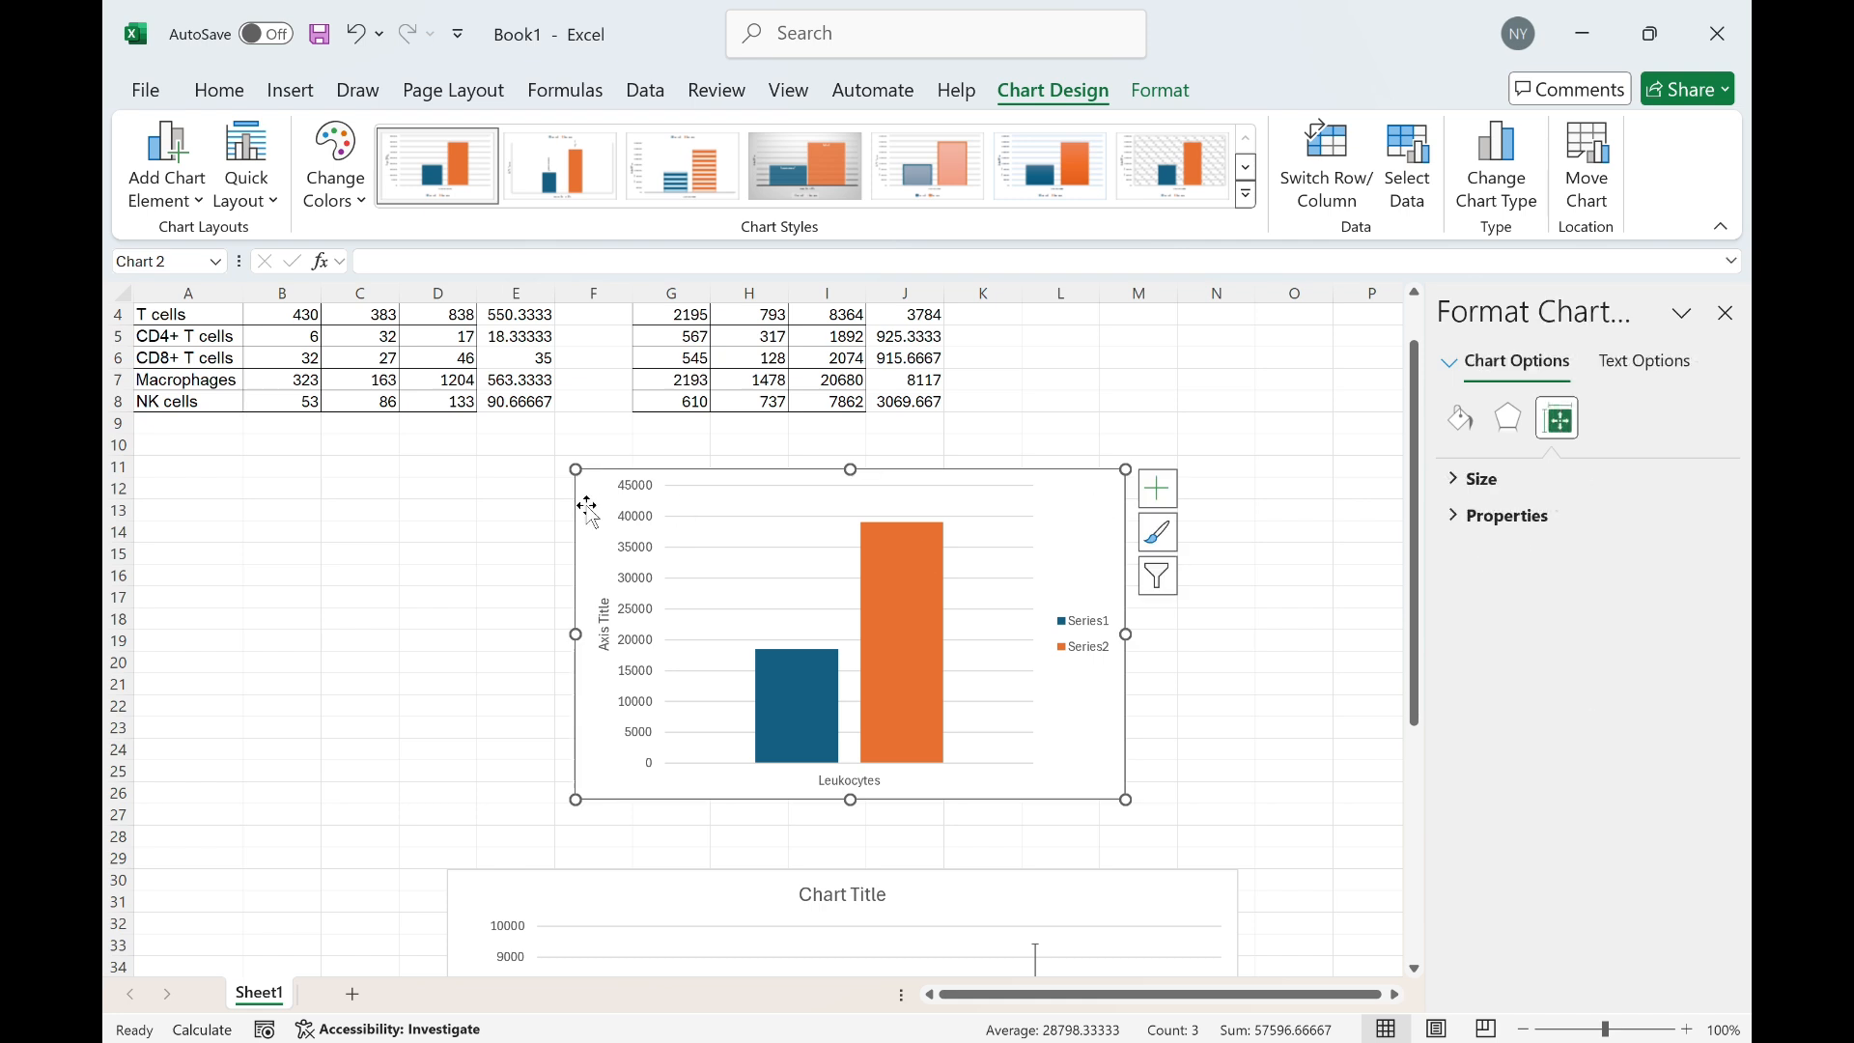
Set the Leukocytes chart's vertical axis title to Total Cells
click(604, 626)
drag(591, 615, 585, 616)
triple_click(599, 623)
text(Total C)
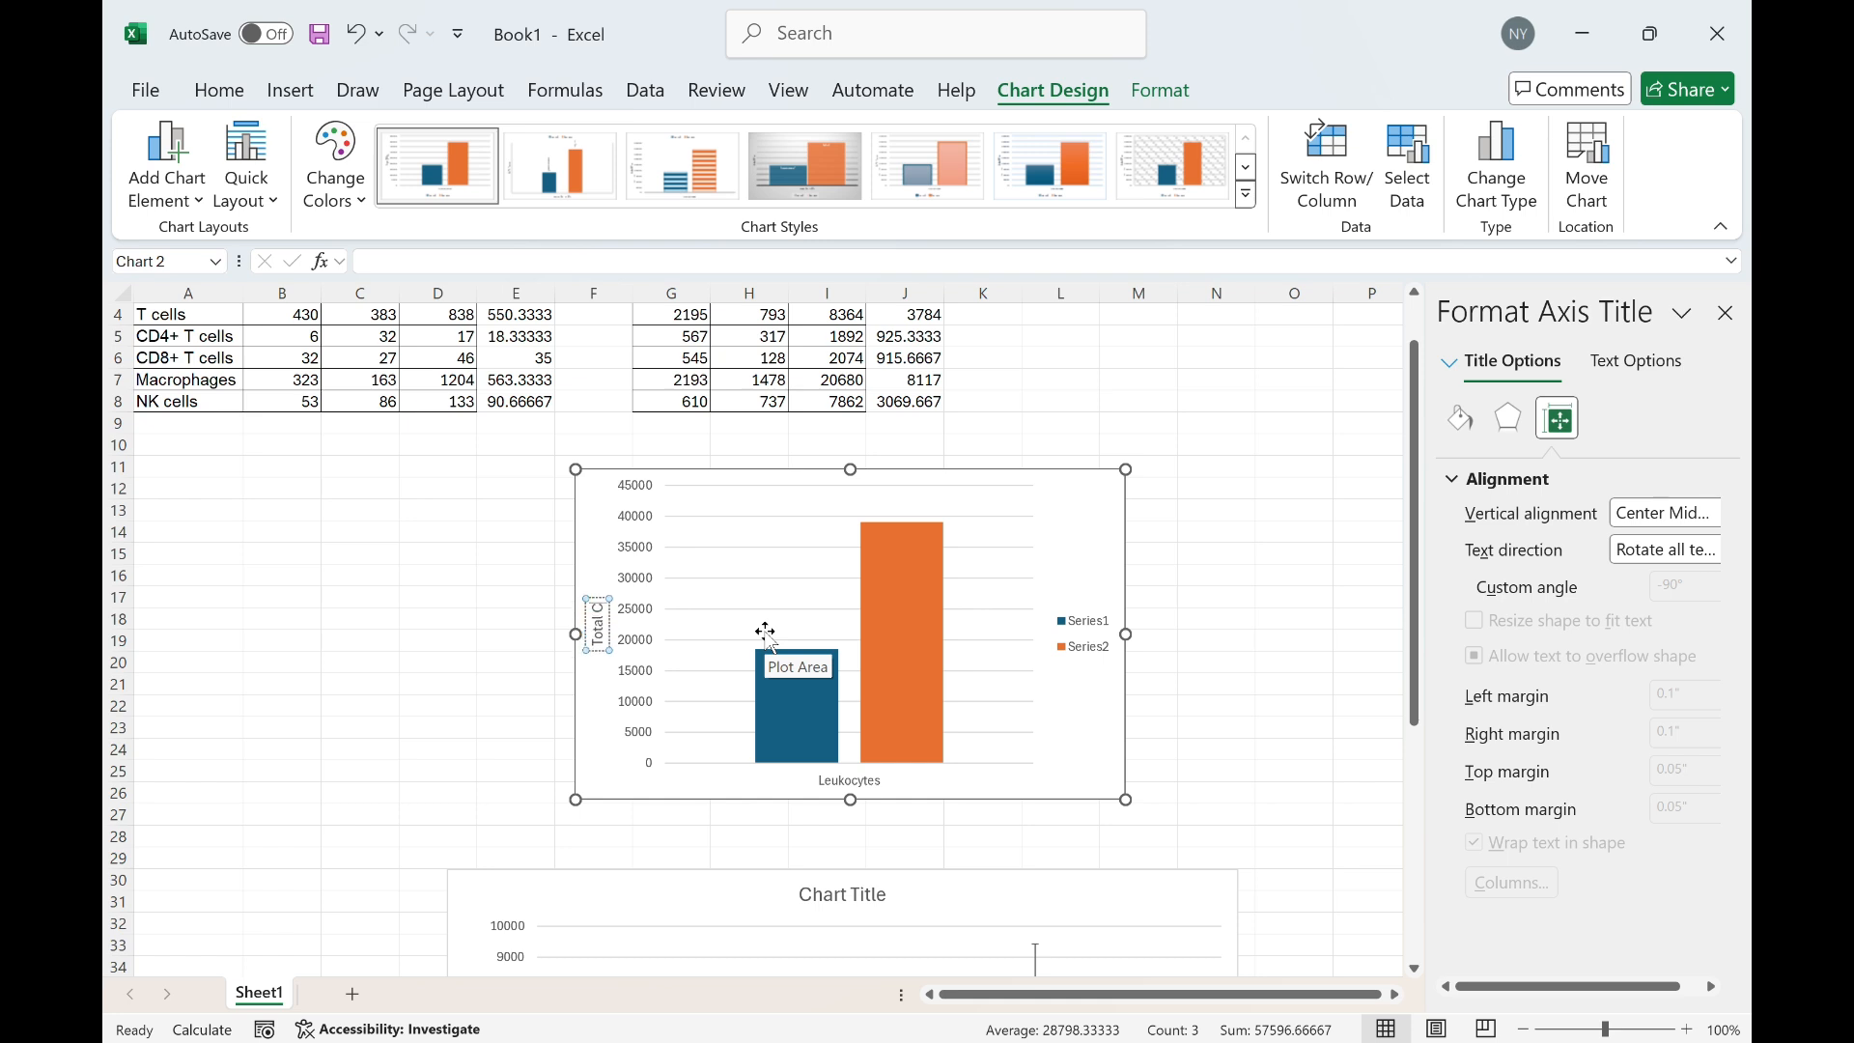
text(ells)
click(1101, 512)
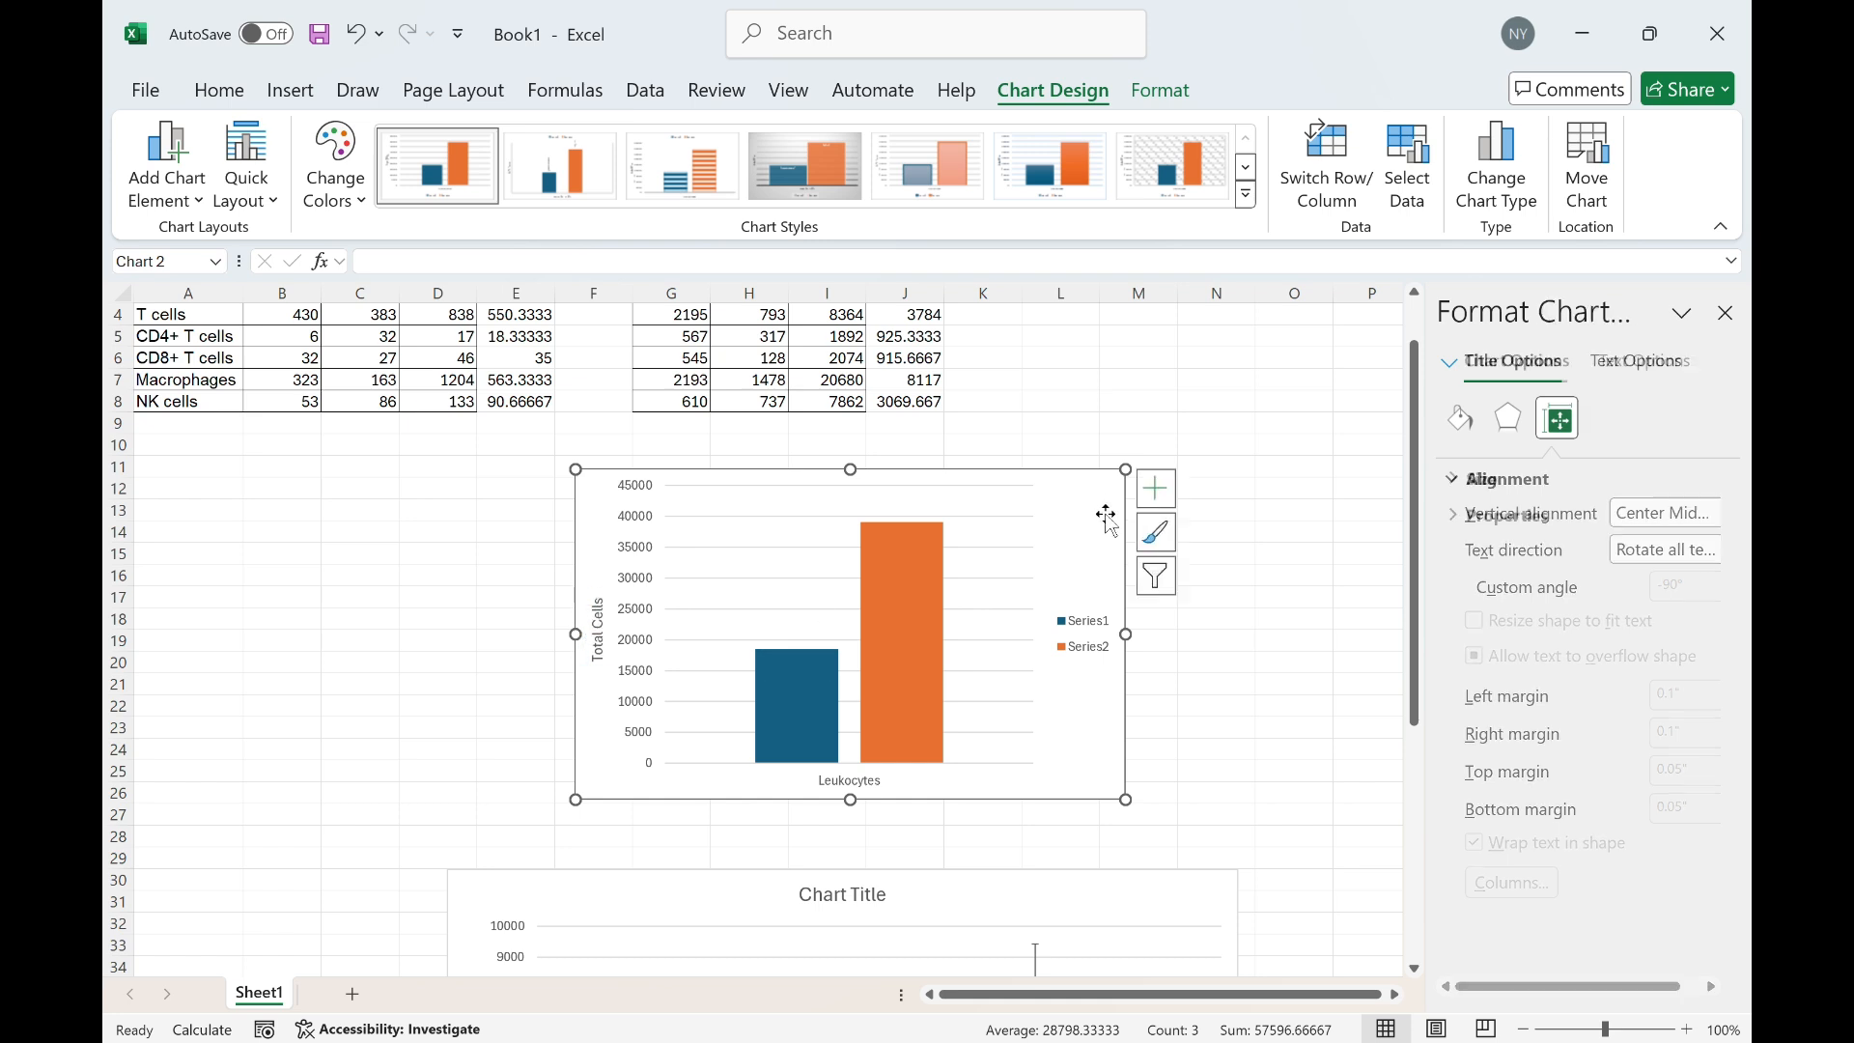
Add a chart title to the Leukocytes chart
click(1157, 489)
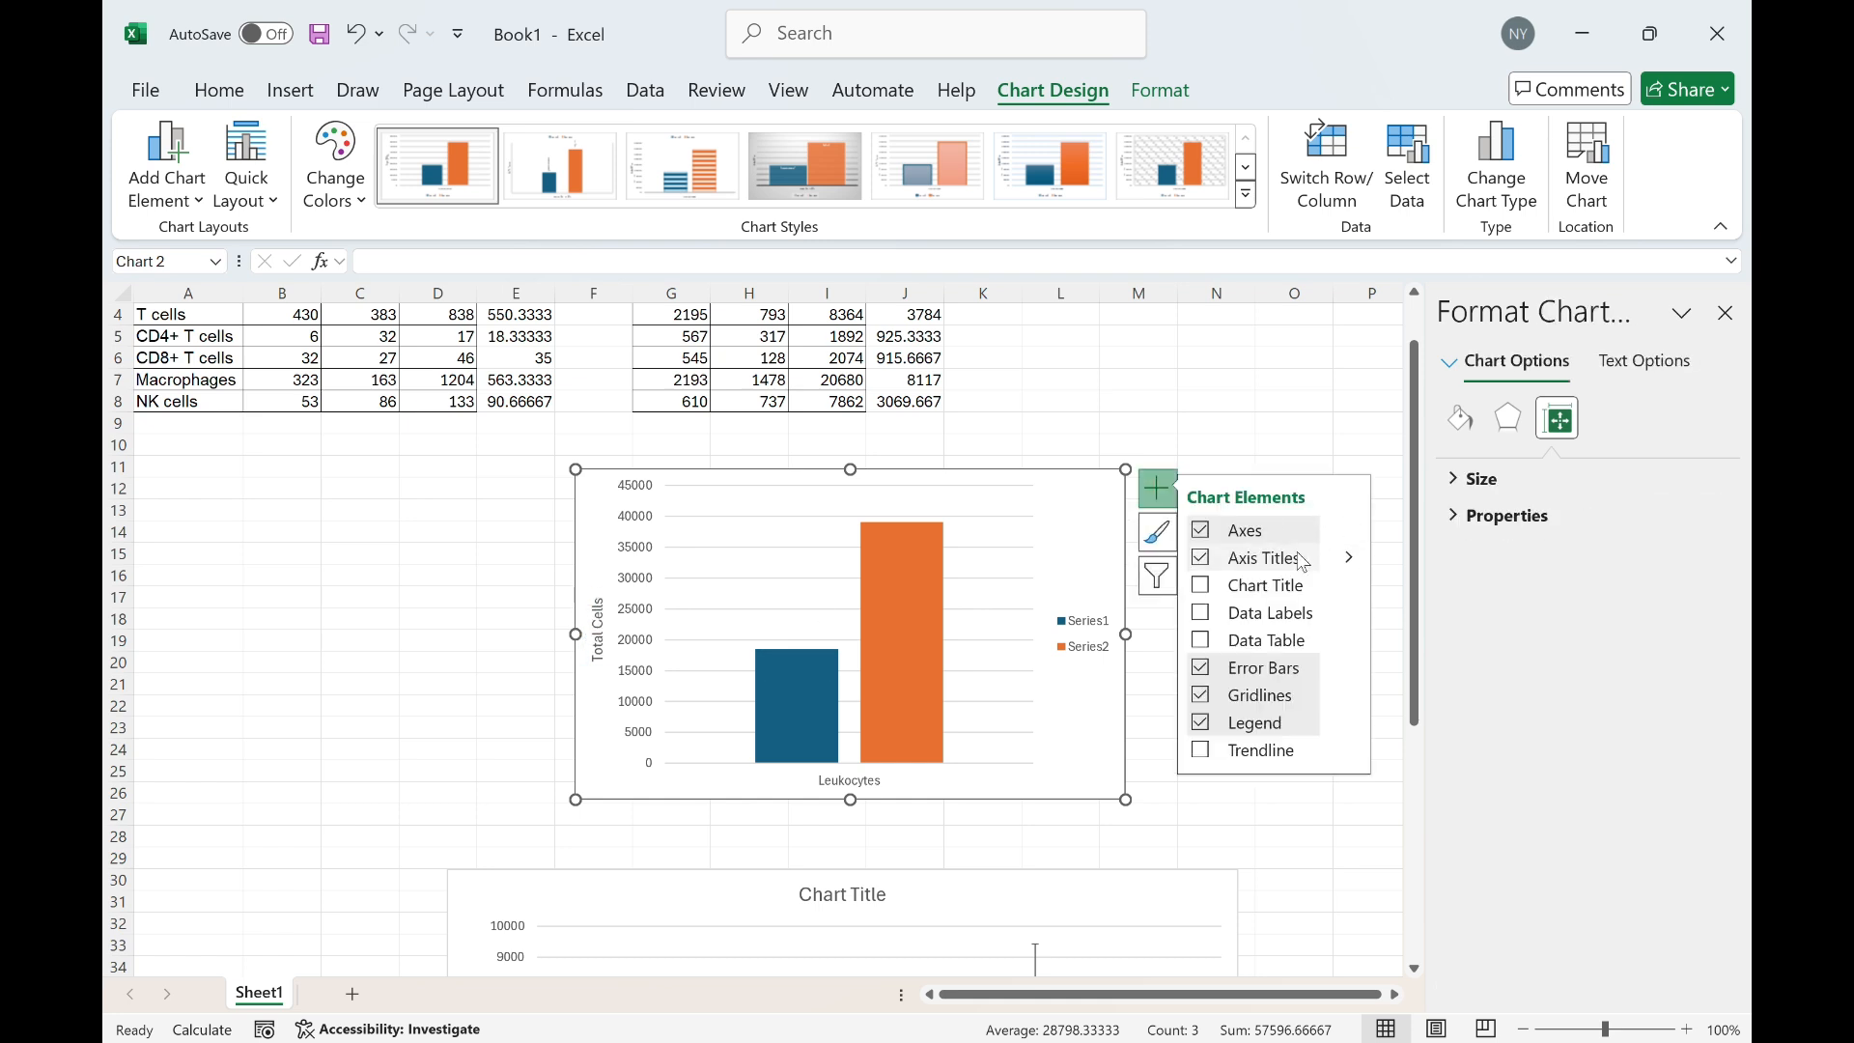
click(1225, 586)
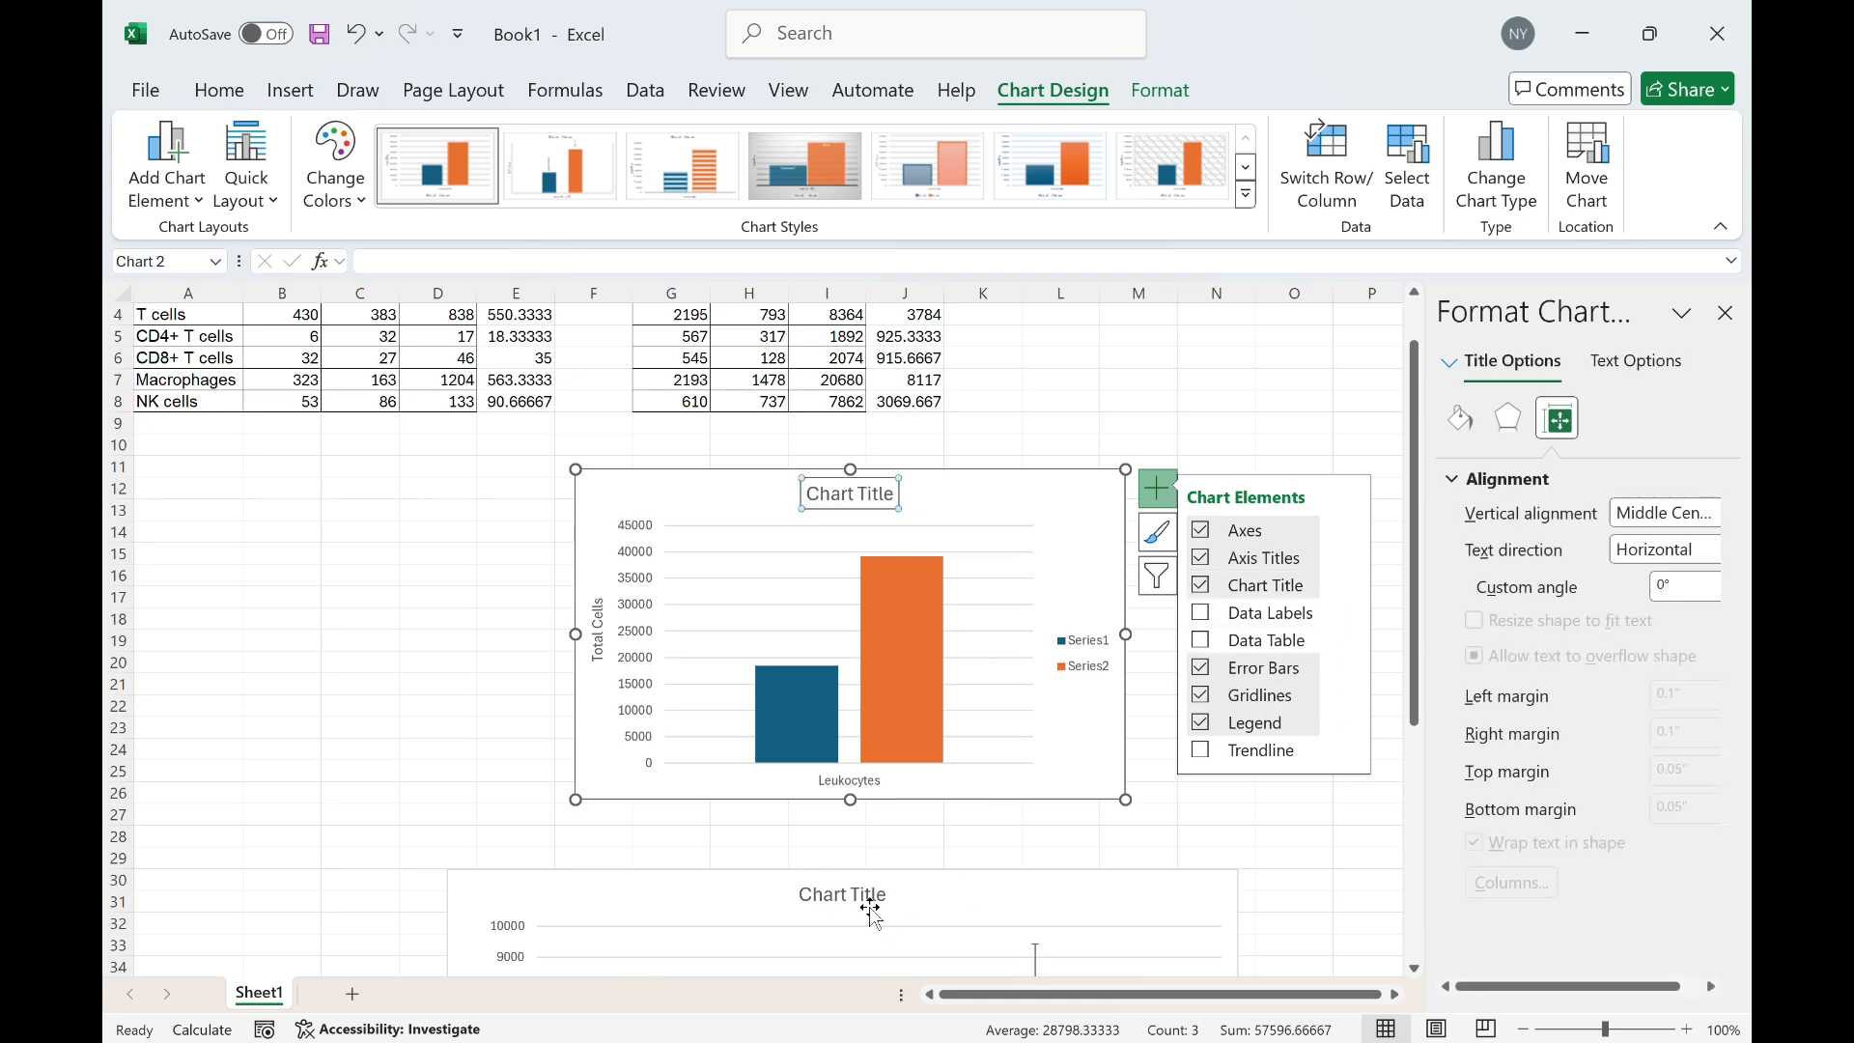
click(1106, 512)
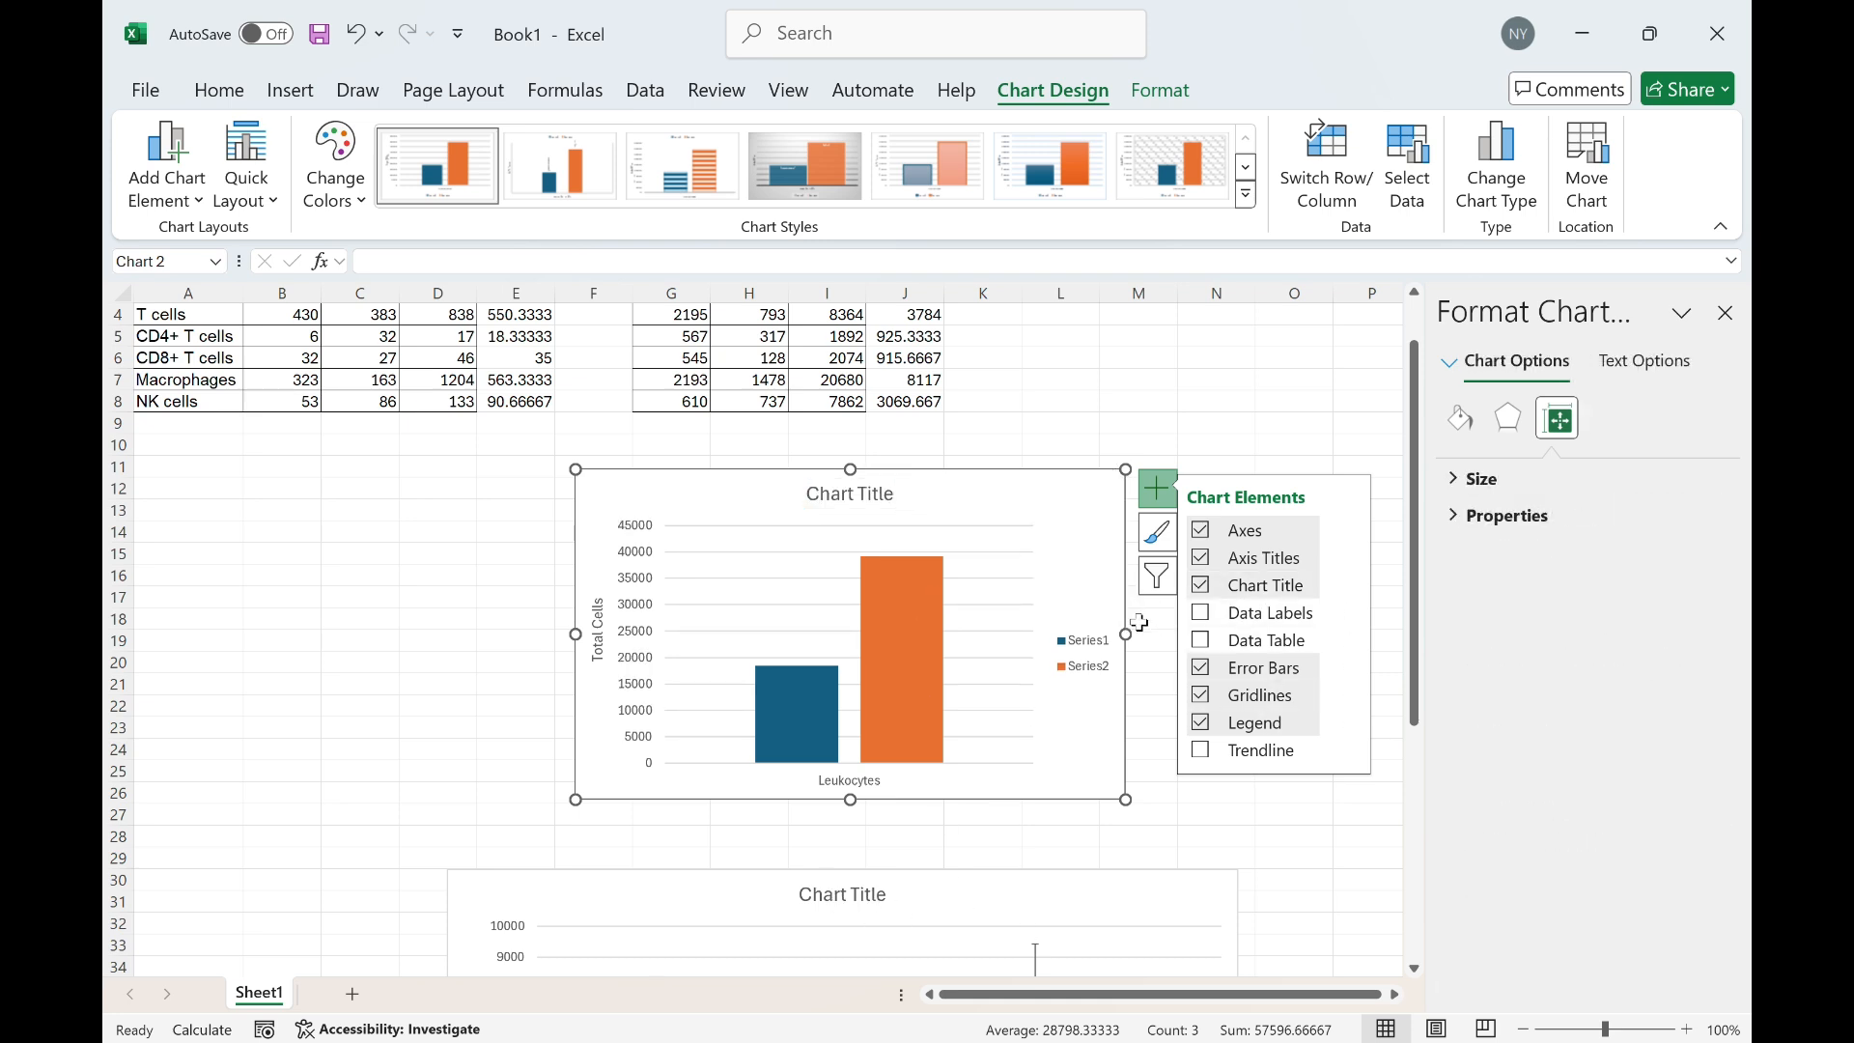
click(1084, 585)
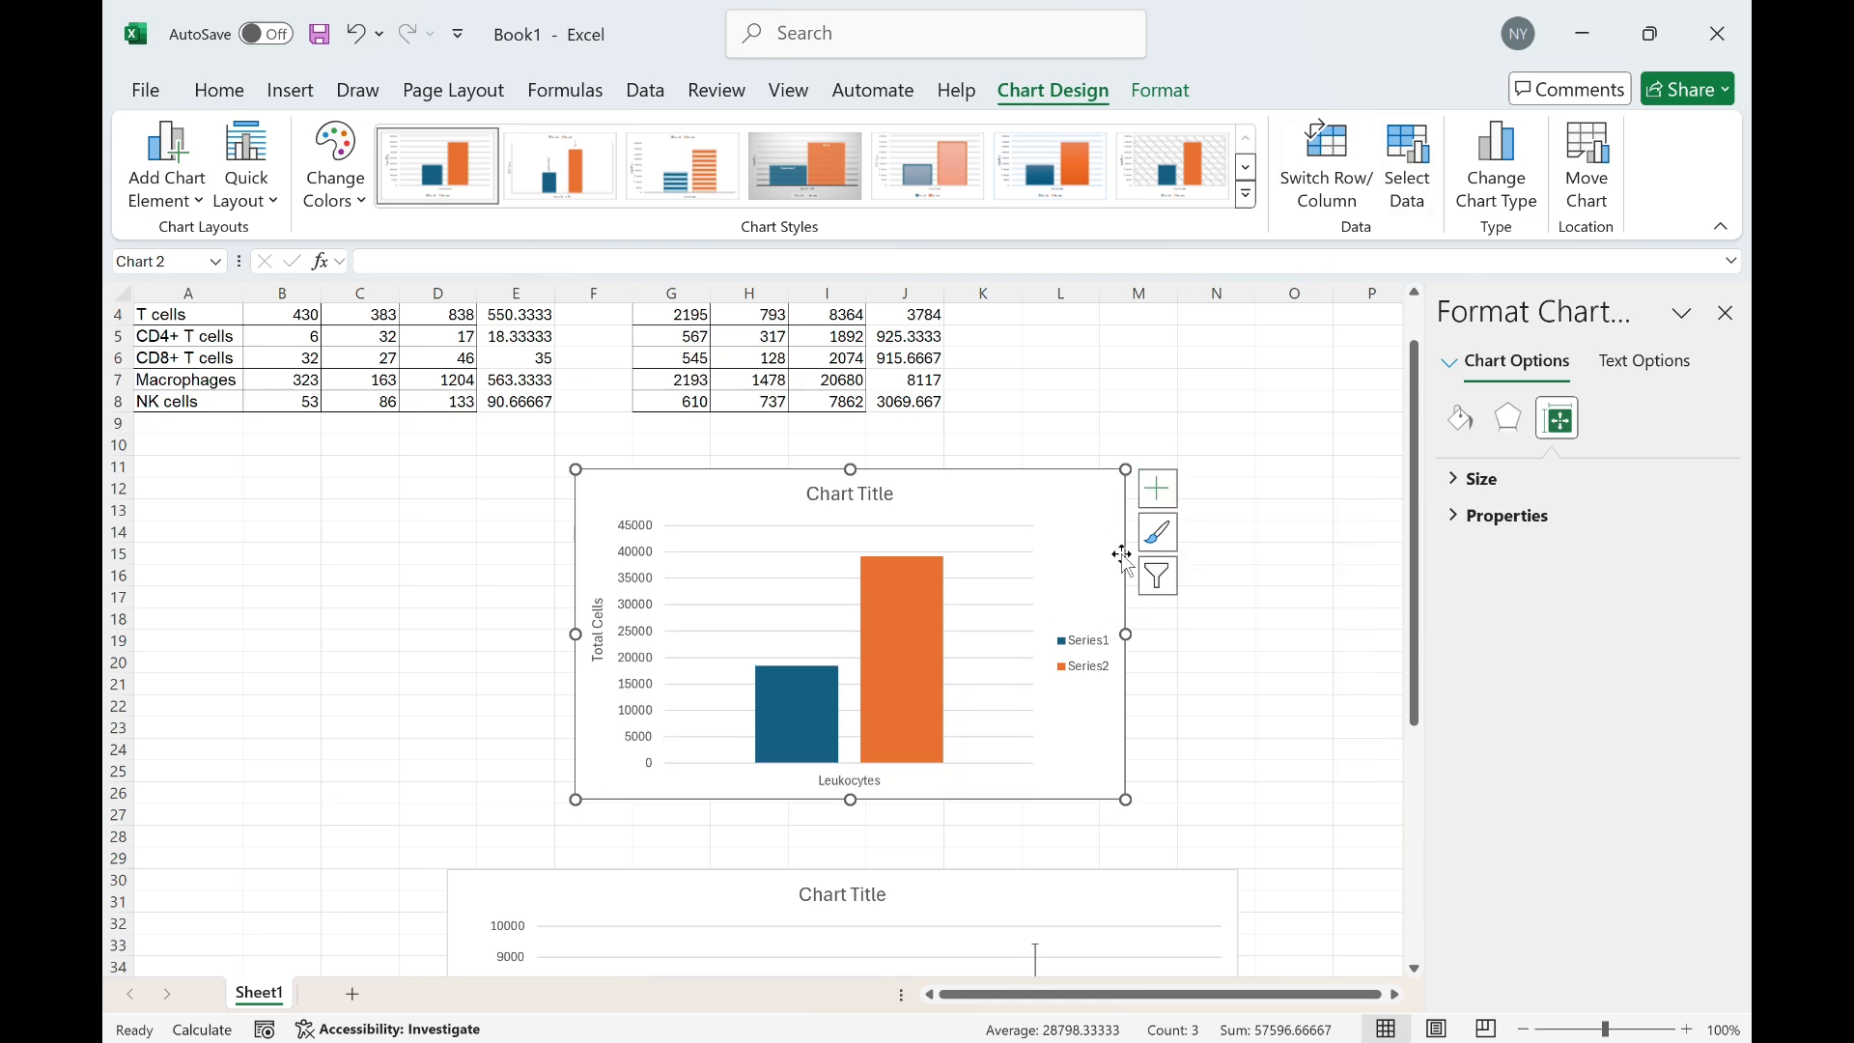
Rename the Leukocytes chart's first series to mock-infected in the data source
click(1403, 183)
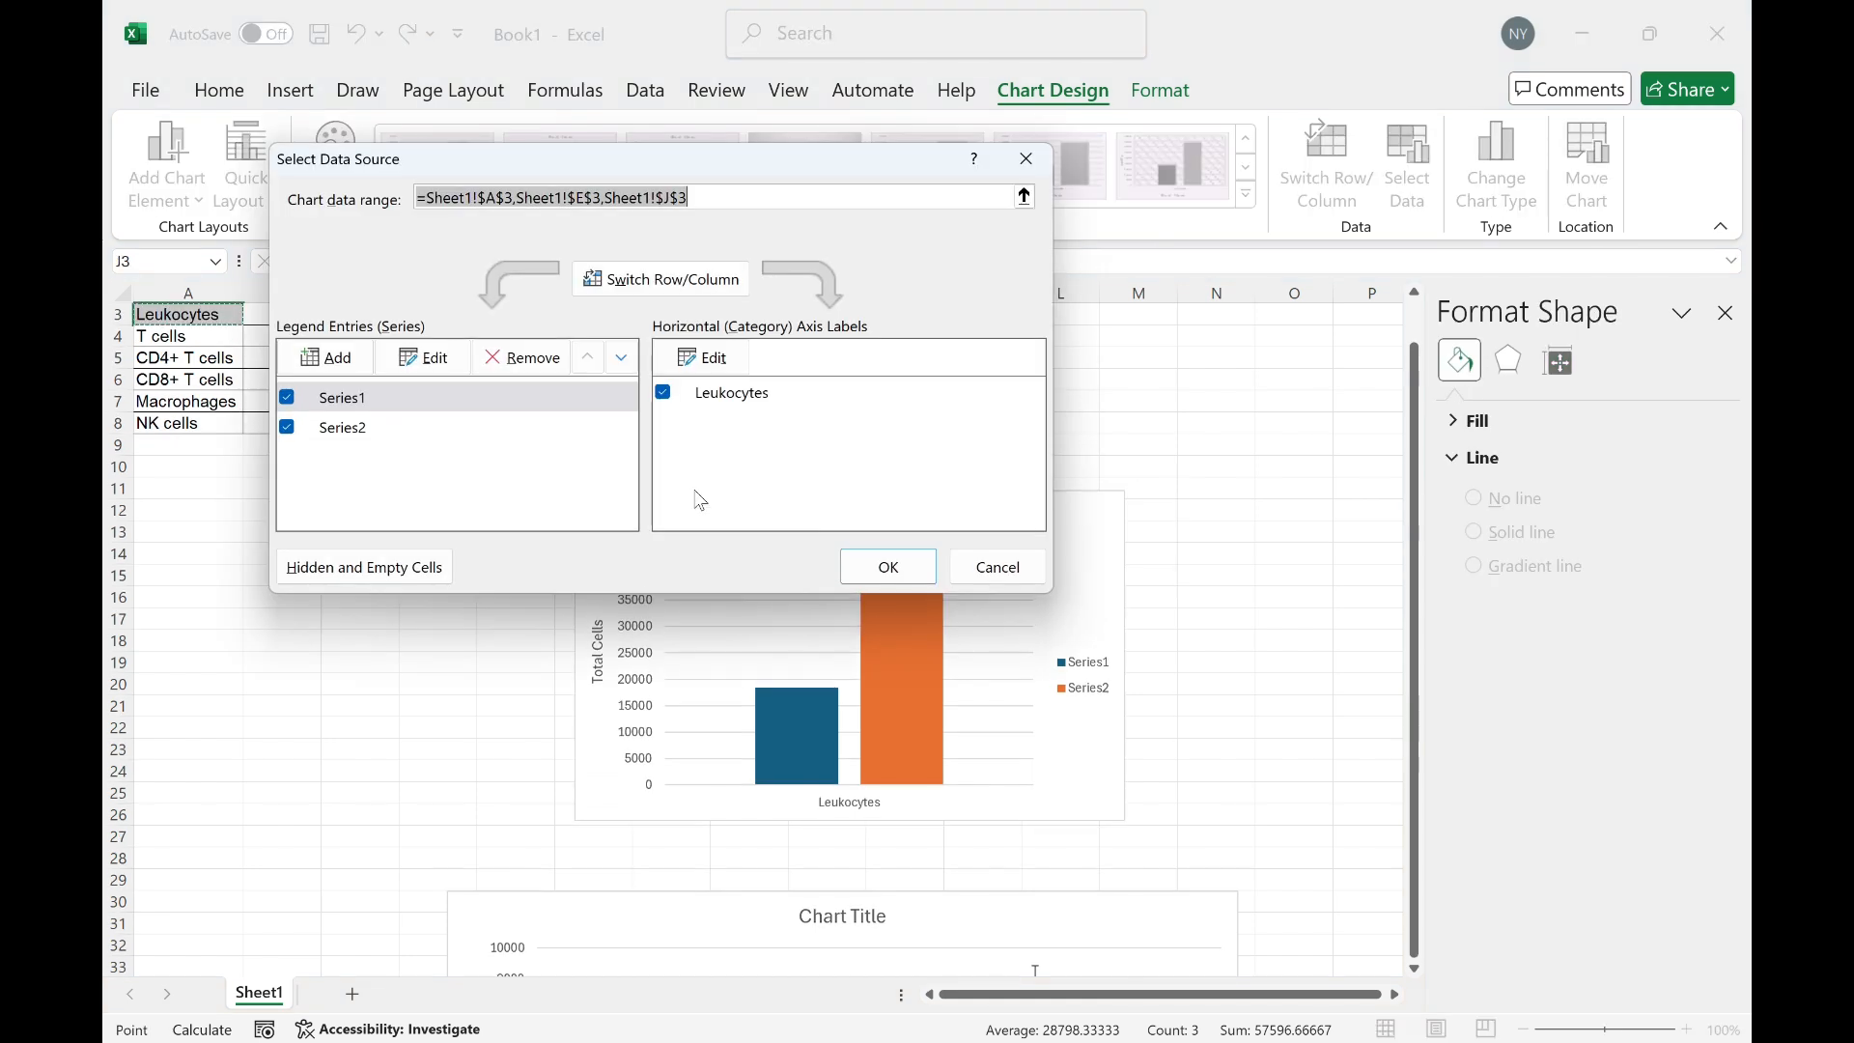
click(449, 357)
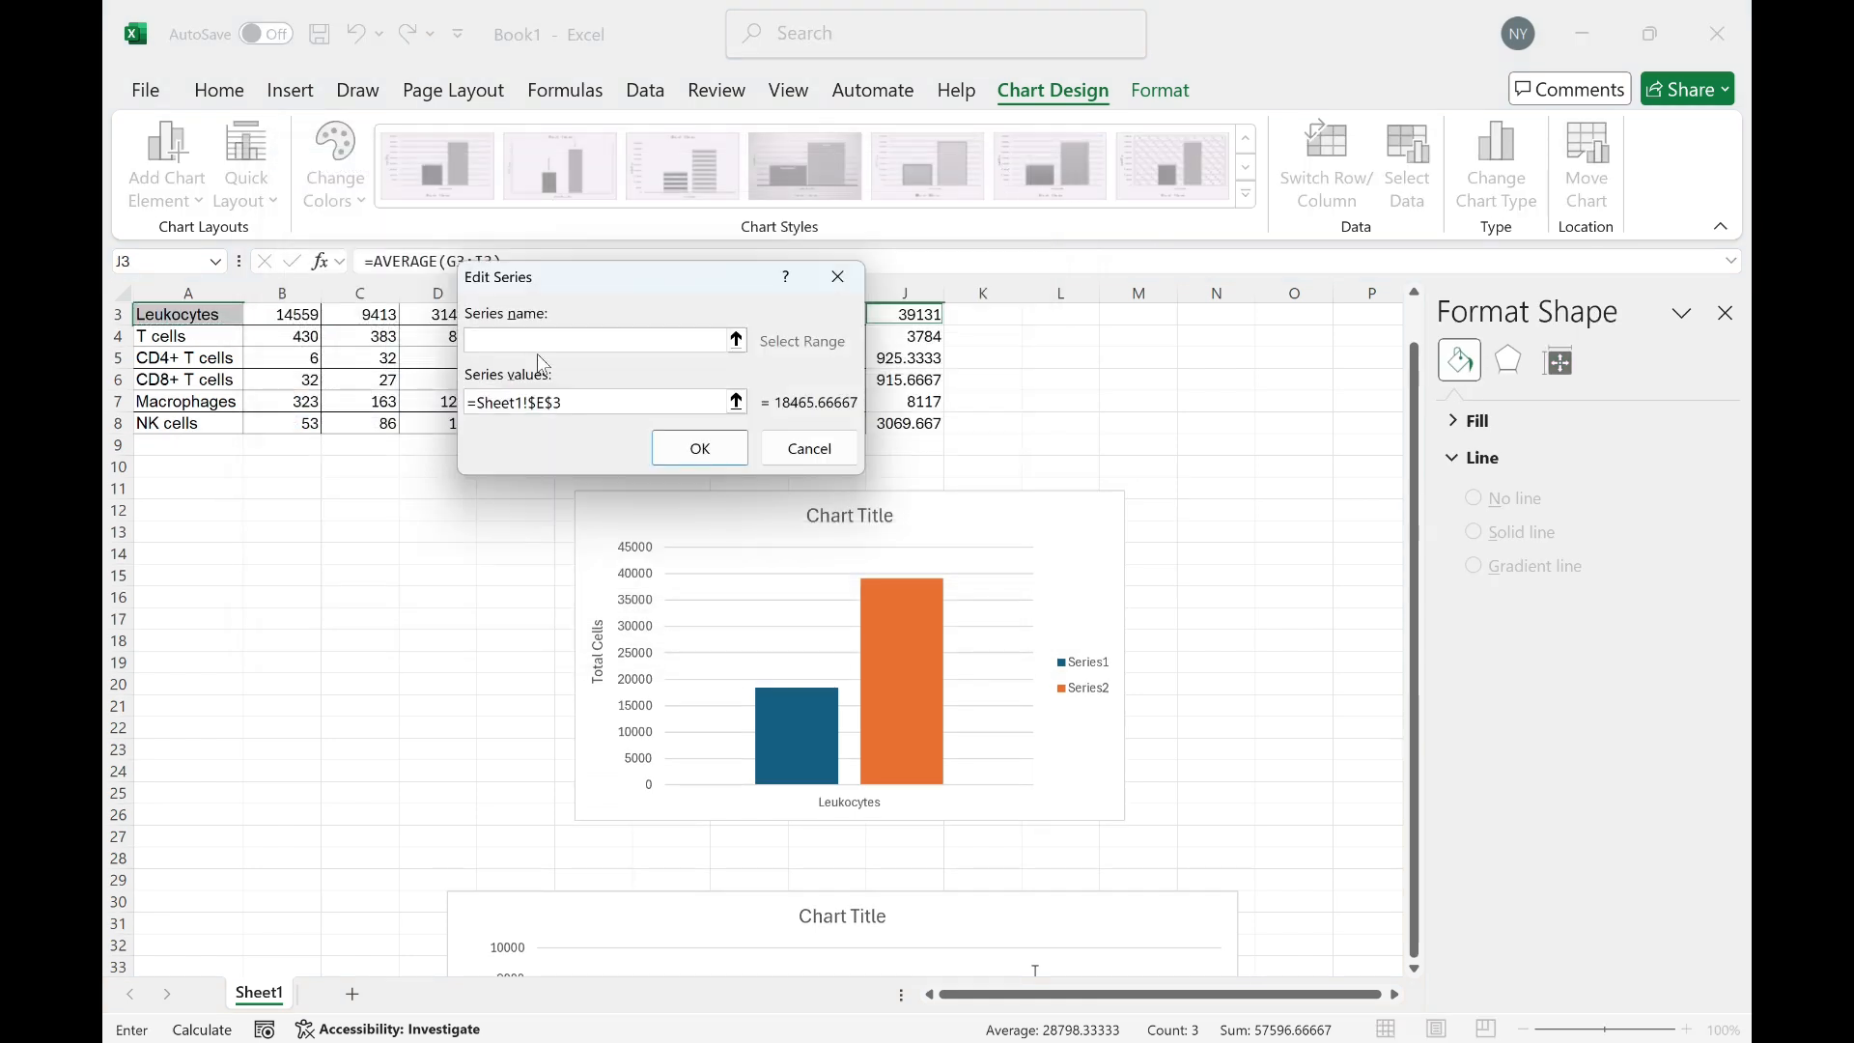
text(mock-infected)
click(700, 448)
Rename the second series to pathogen-infected and close the data source dialog
click(359, 426)
click(424, 357)
text(pathogen-infected)
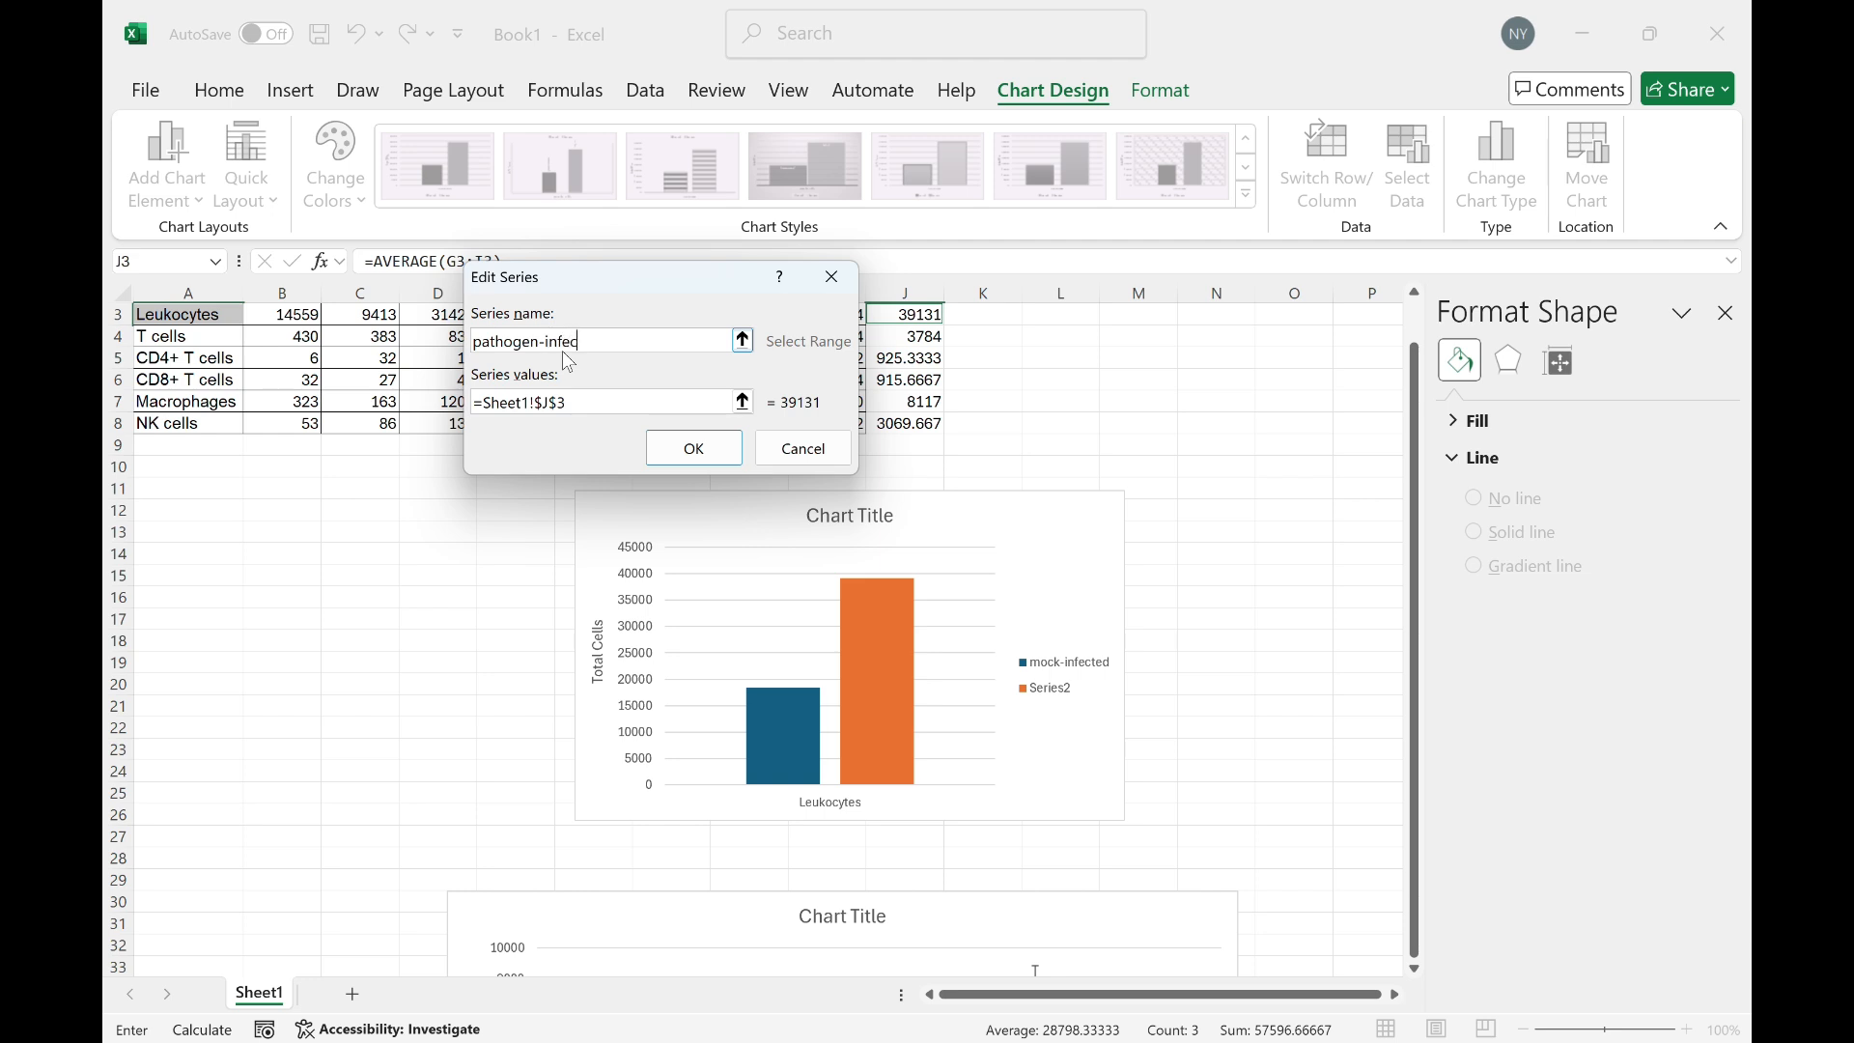
click(694, 448)
click(888, 568)
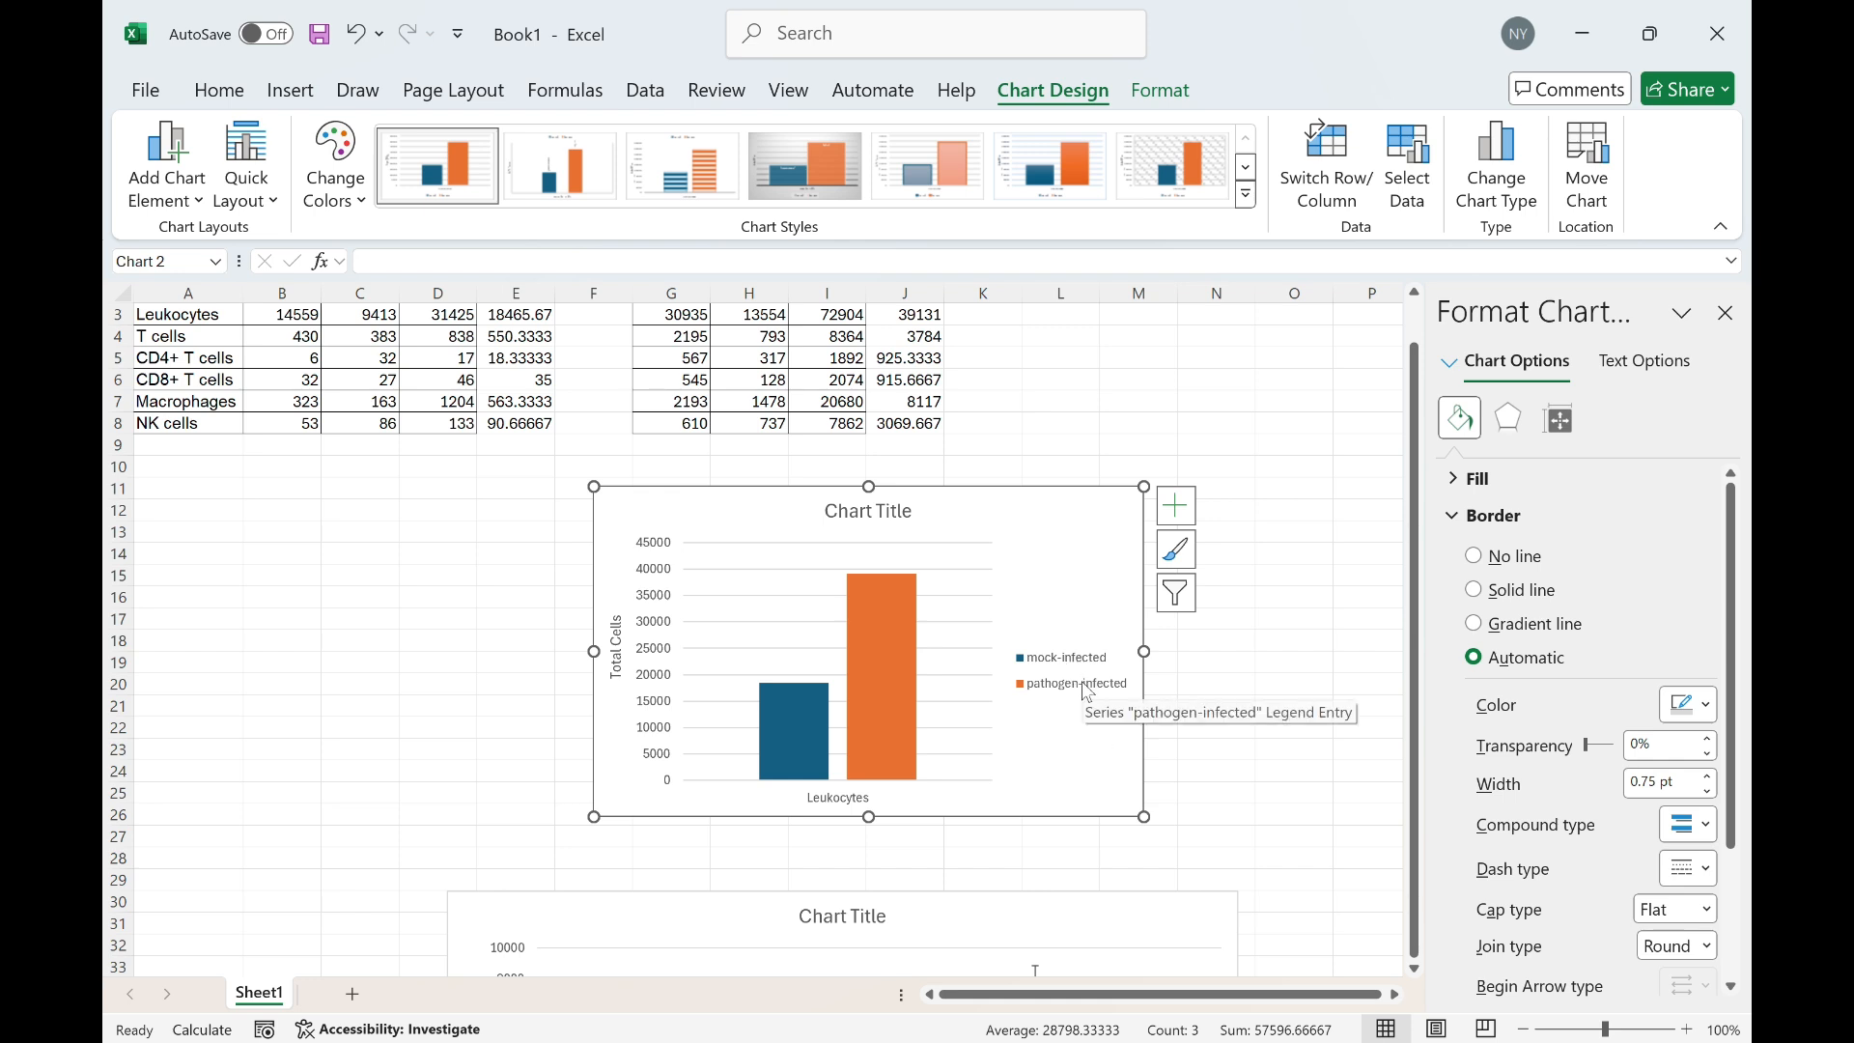
Widen the Leukocytes chart to the right
drag(1144, 652, 1227, 652)
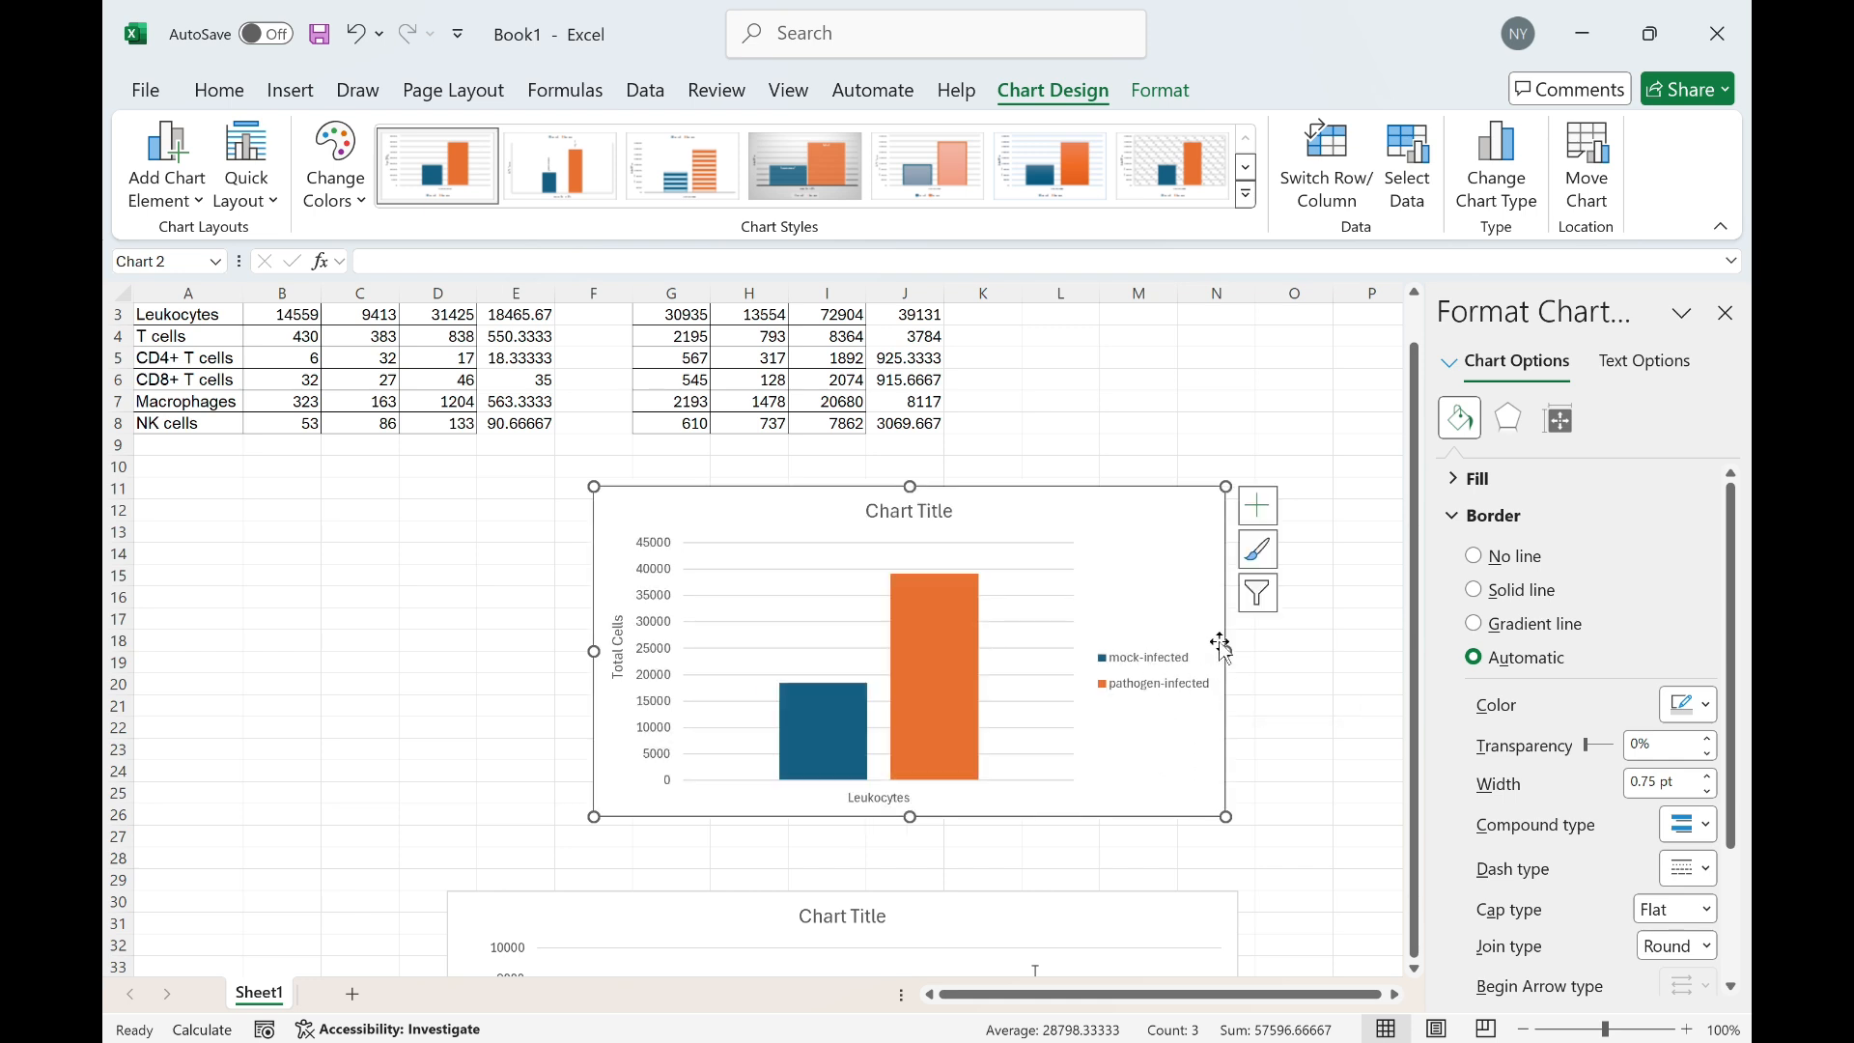
scroll(985, 802, down, 4)
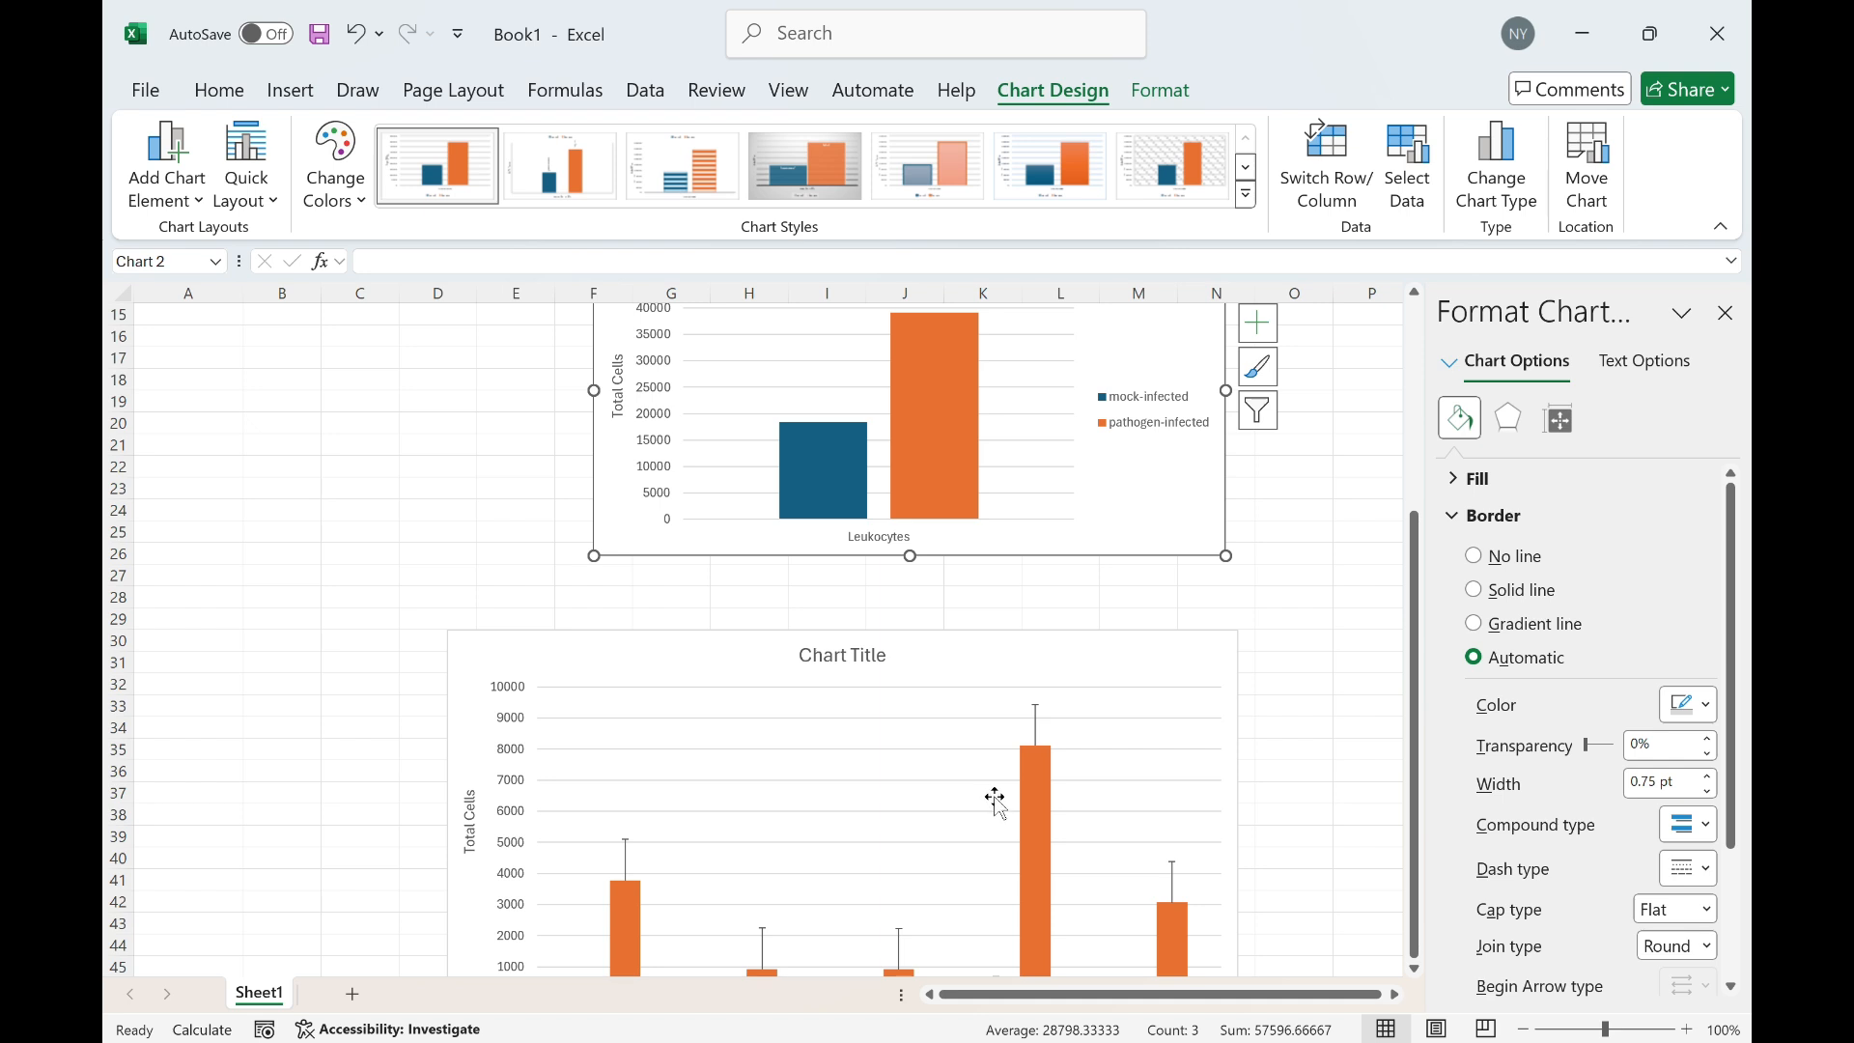
scroll(994, 800, down, 1)
scroll(788, 696, down, 2)
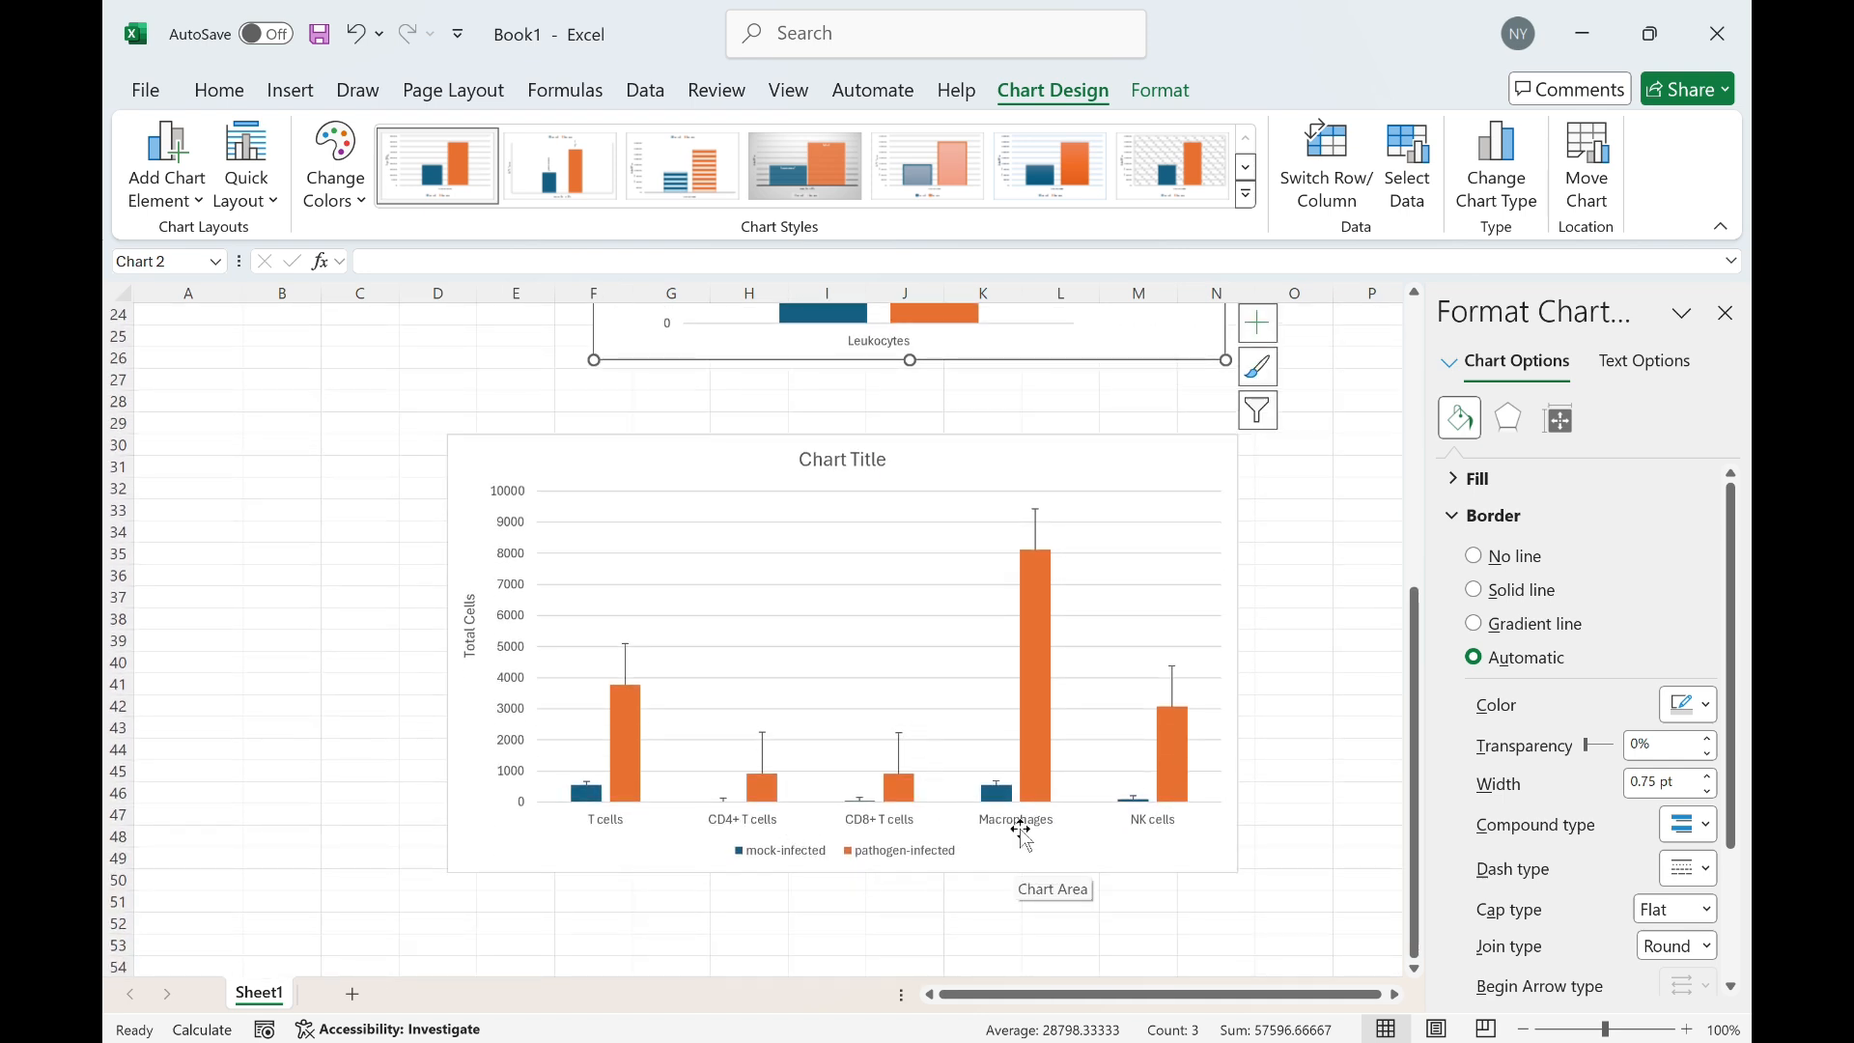
scroll(496, 594, down, 1)
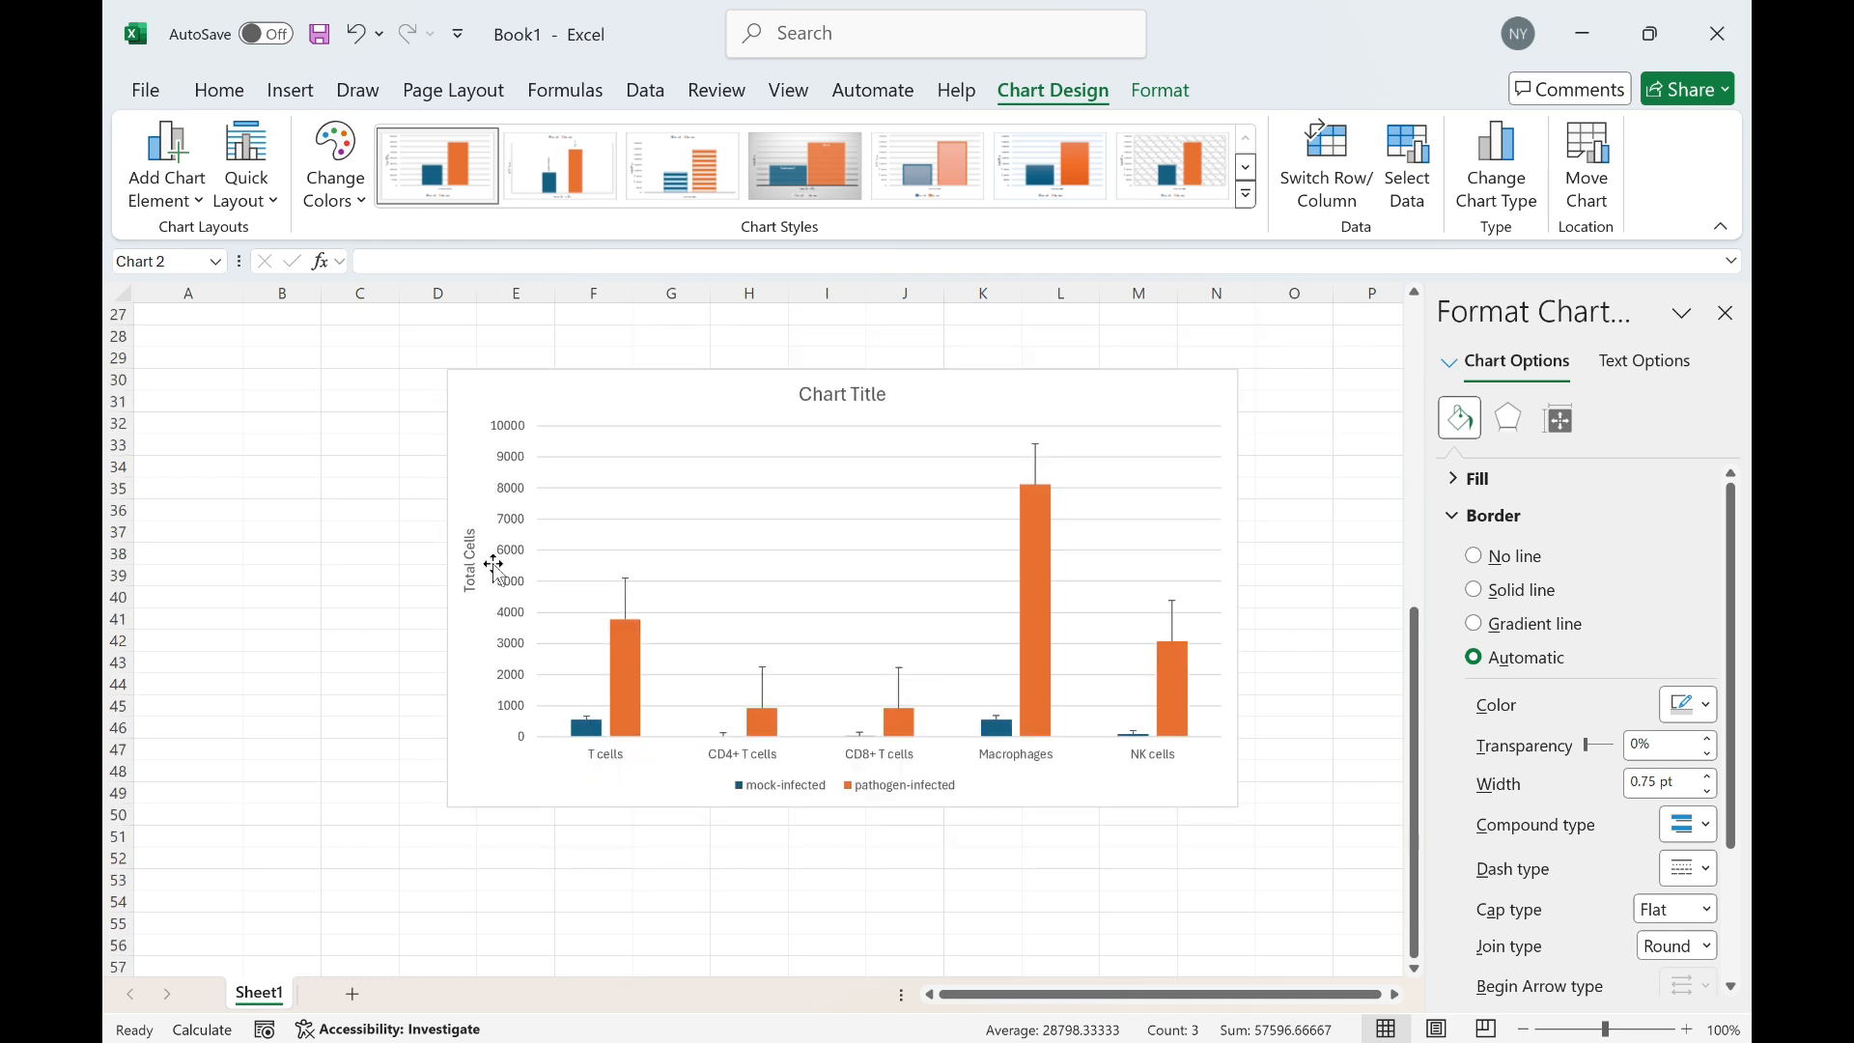
drag(469, 558, 470, 580)
click(516, 880)
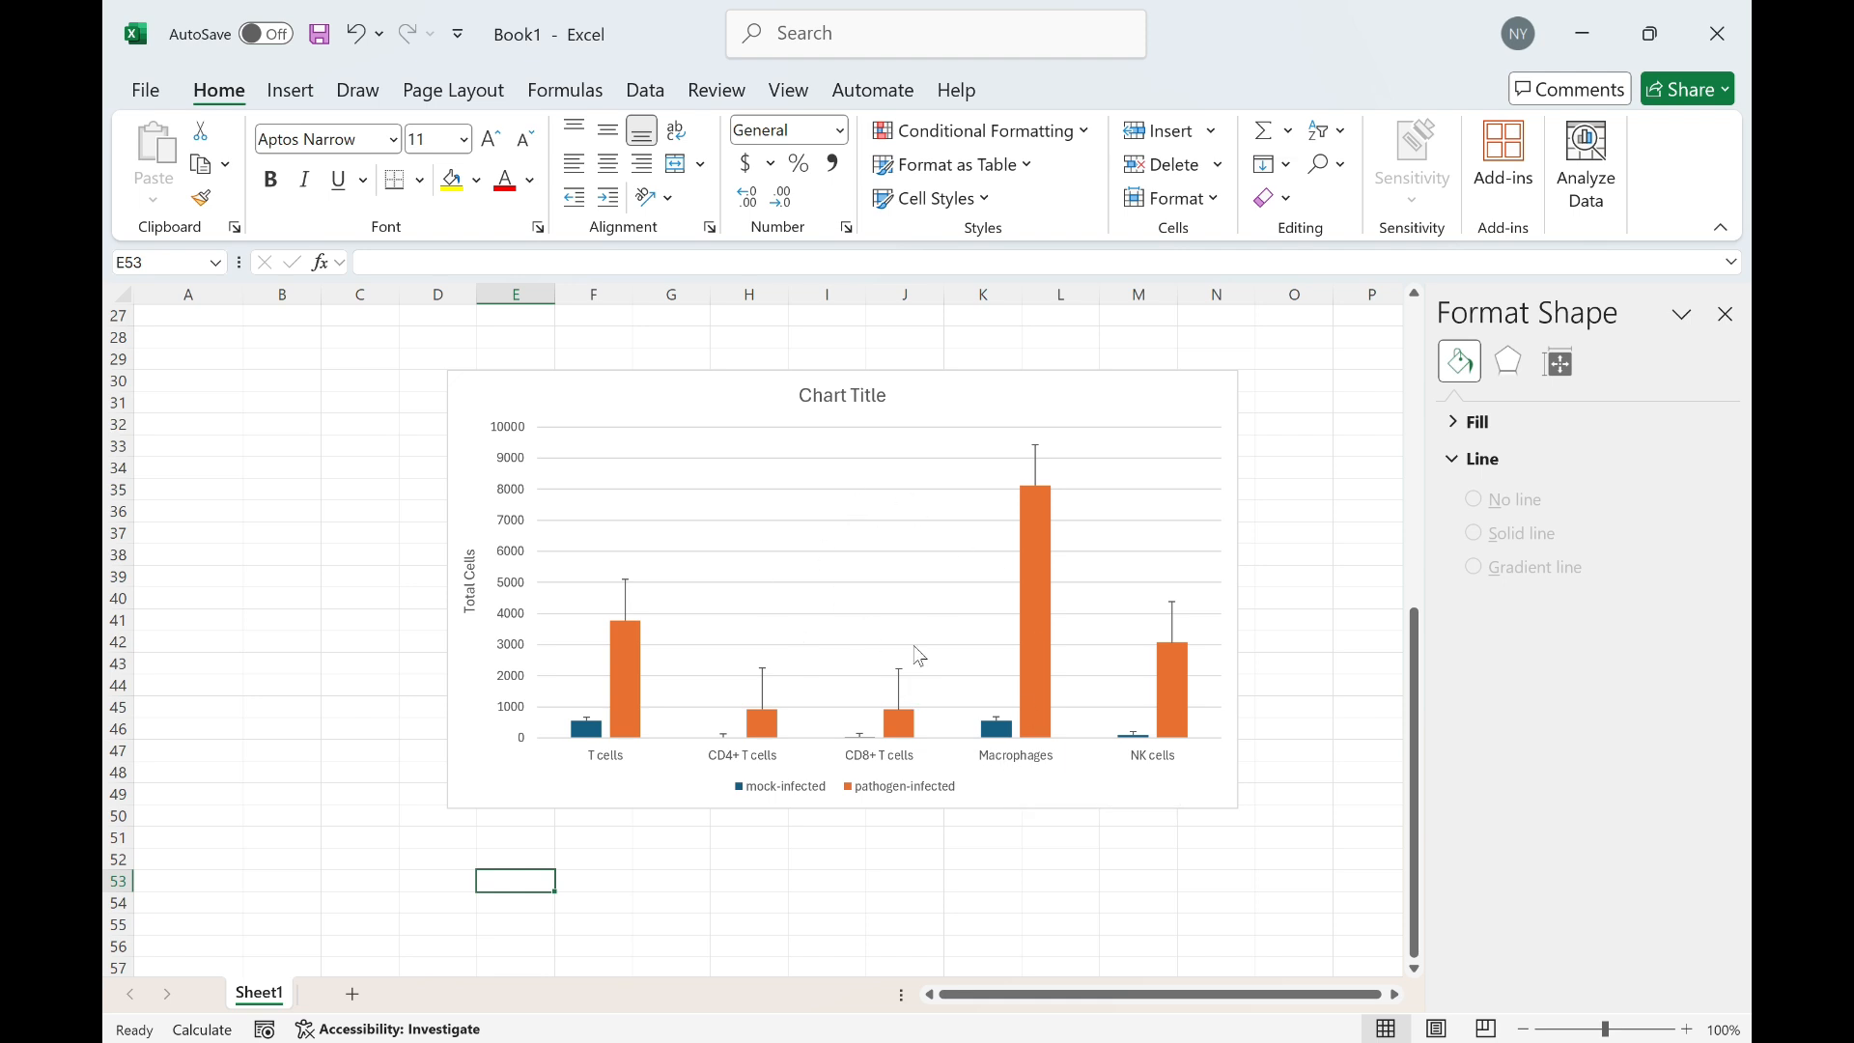
scroll(1047, 623, up, 9)
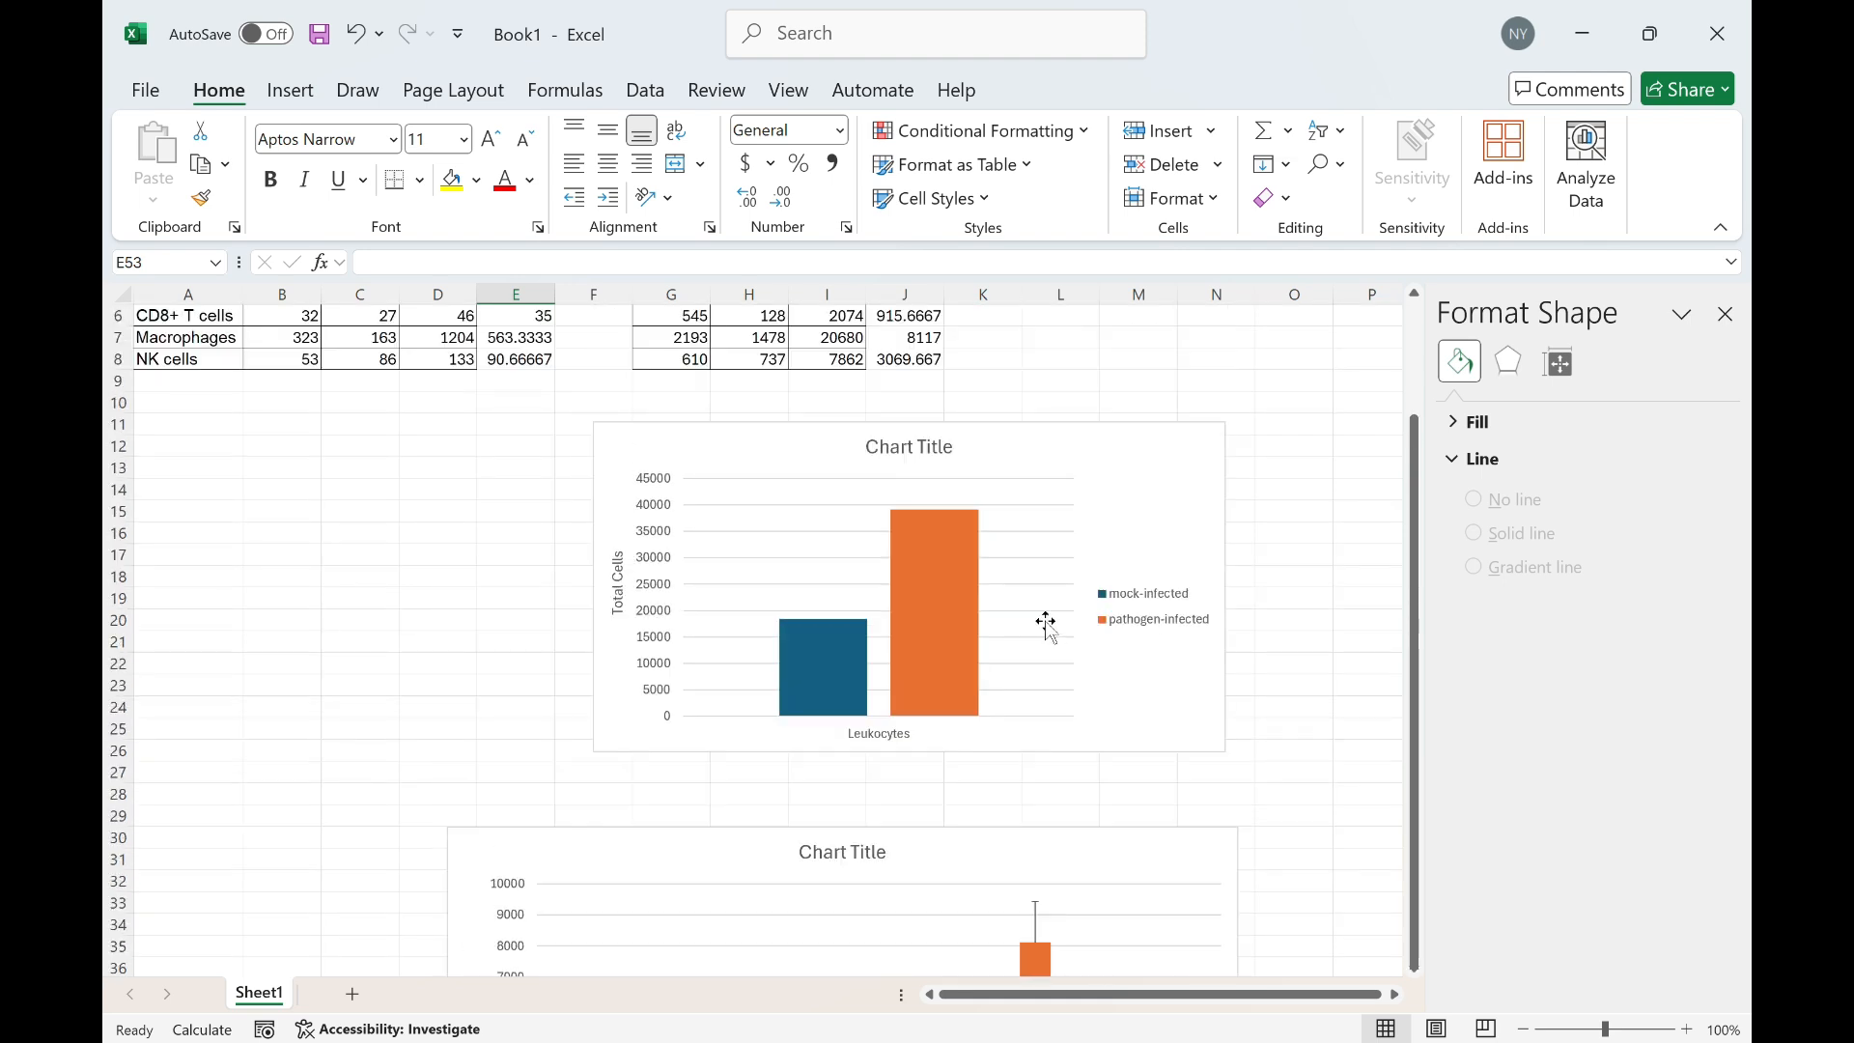